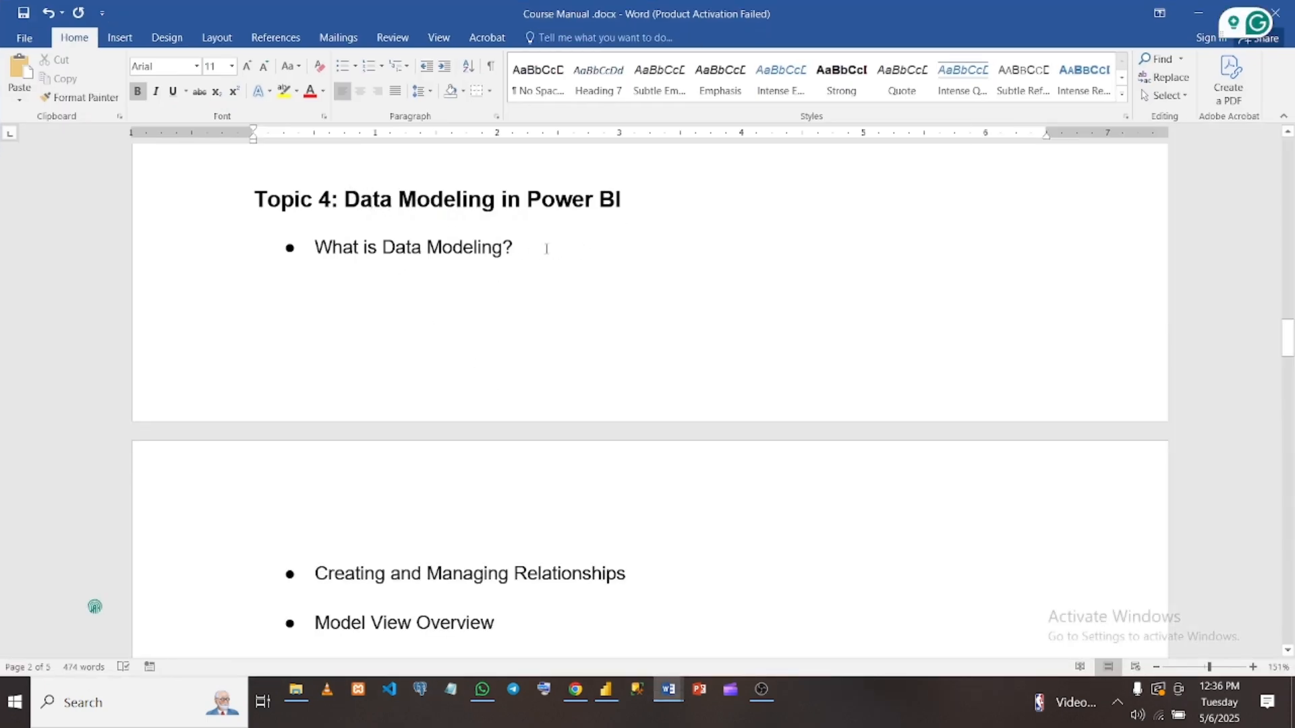
# Review the Topic 4 Data Modeling outline in the course manual, from What is Data Modeling to Verifying Model Integrity
pyautogui.scroll(-3, 460, 297)
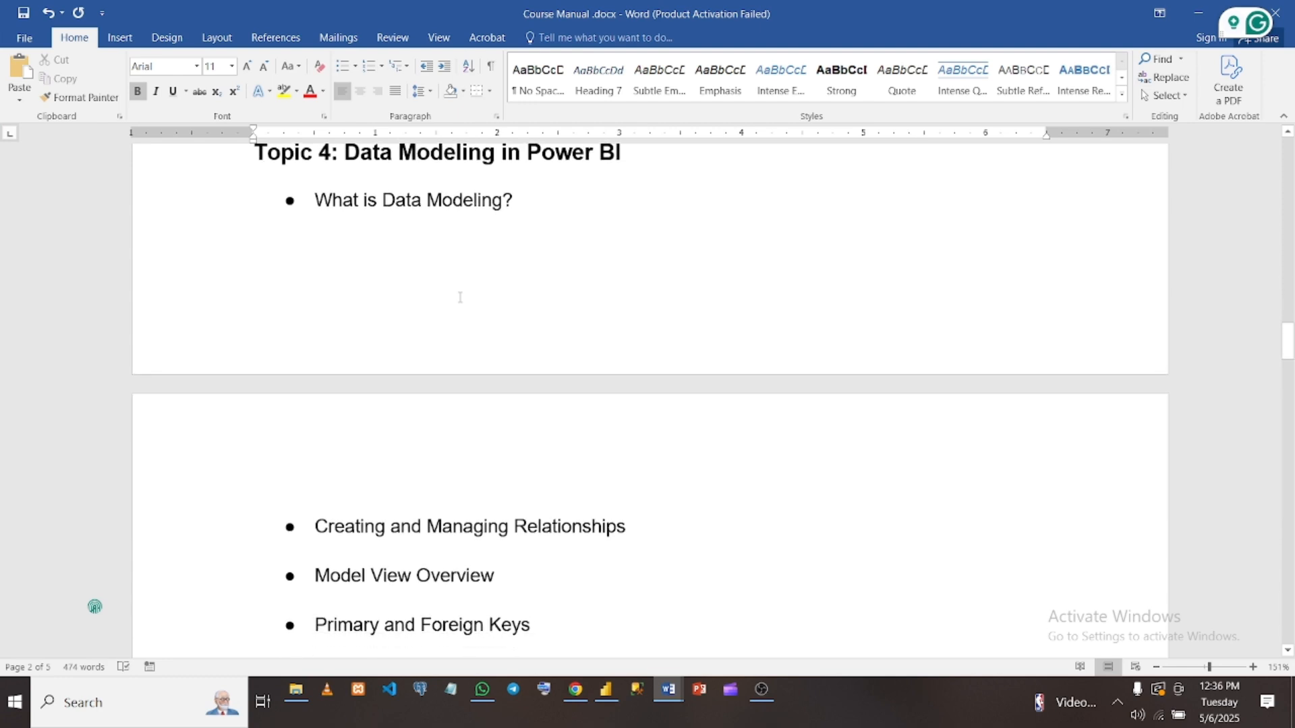
pyautogui.scroll(-6, 460, 298)
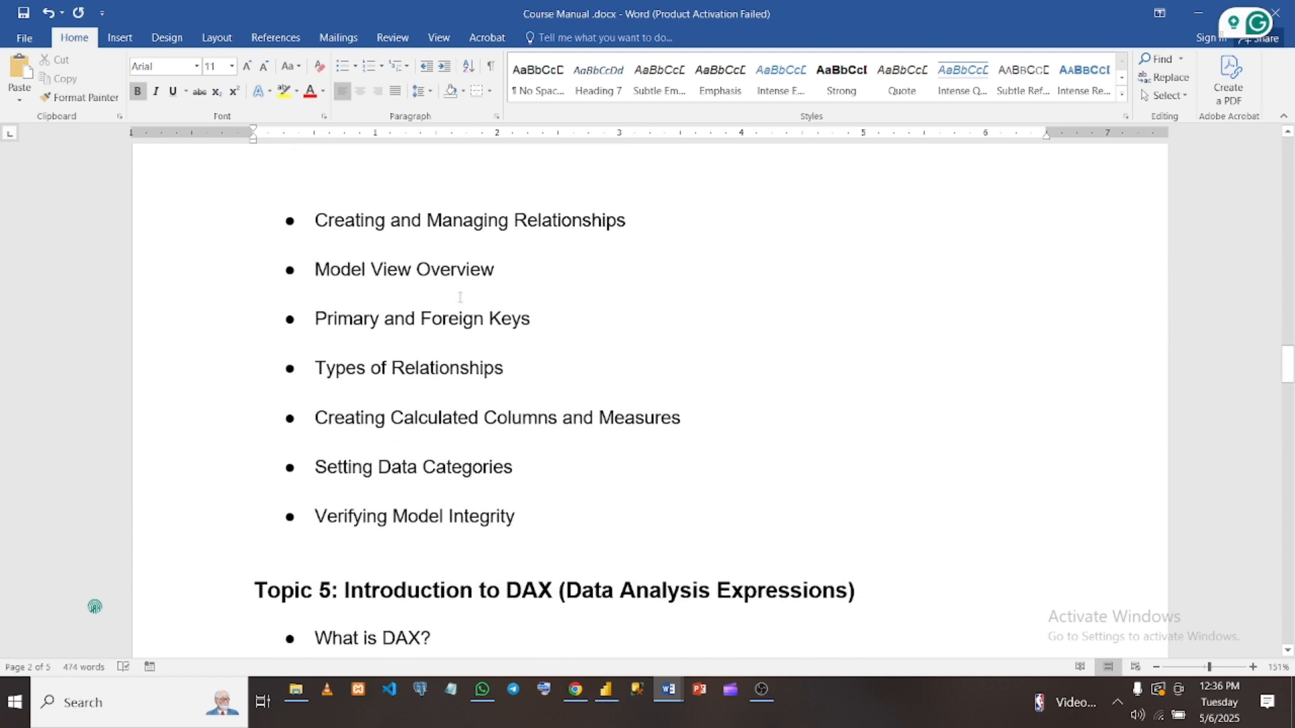
pyautogui.scroll(1, 460, 298)
pyautogui.scroll(1, 460, 297)
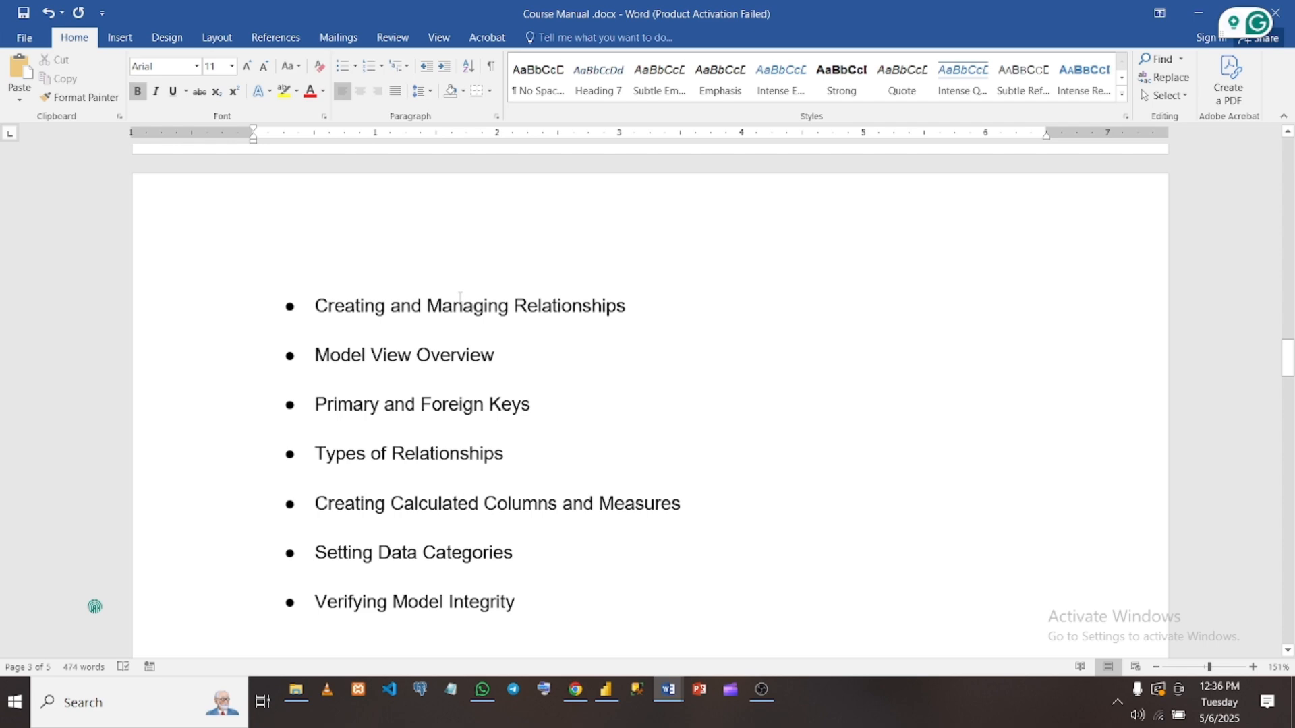
# Switch to the Topic 4.docx document and read the data modeling definition and the Key Components in Data Modeling list
pyautogui.moveTo(669, 689)
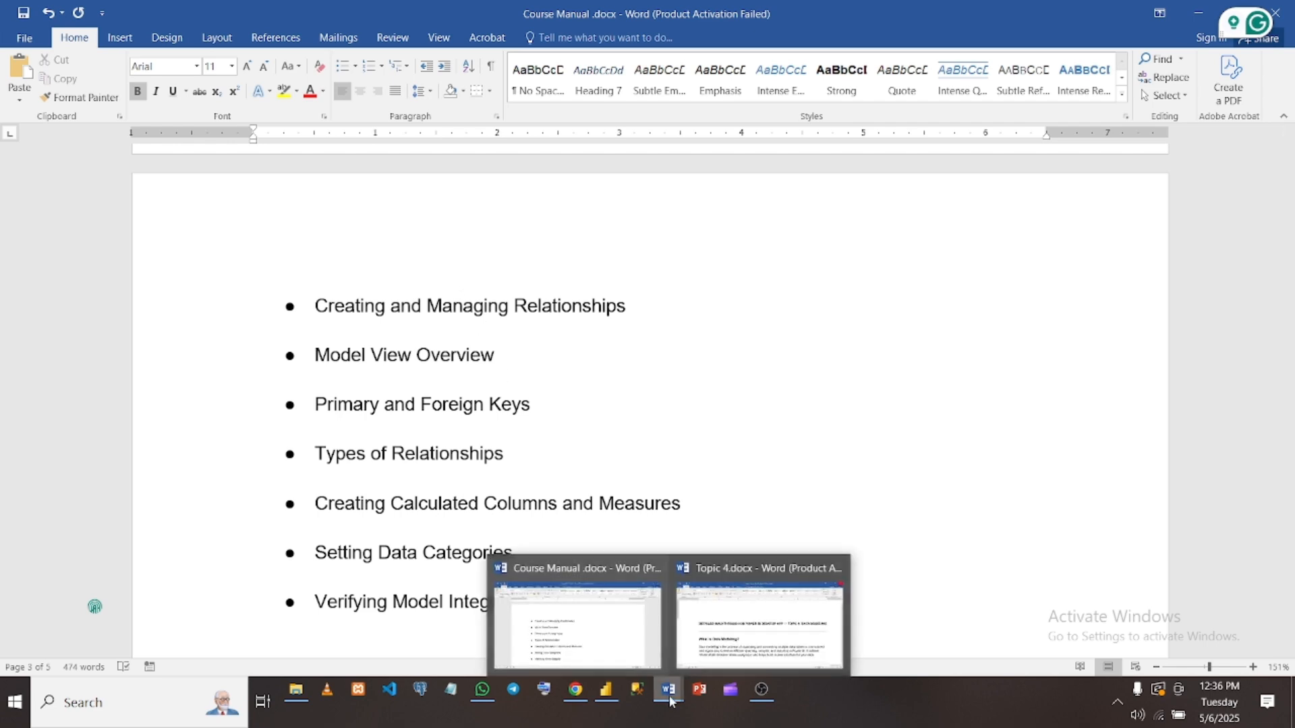
pyautogui.click(769, 607)
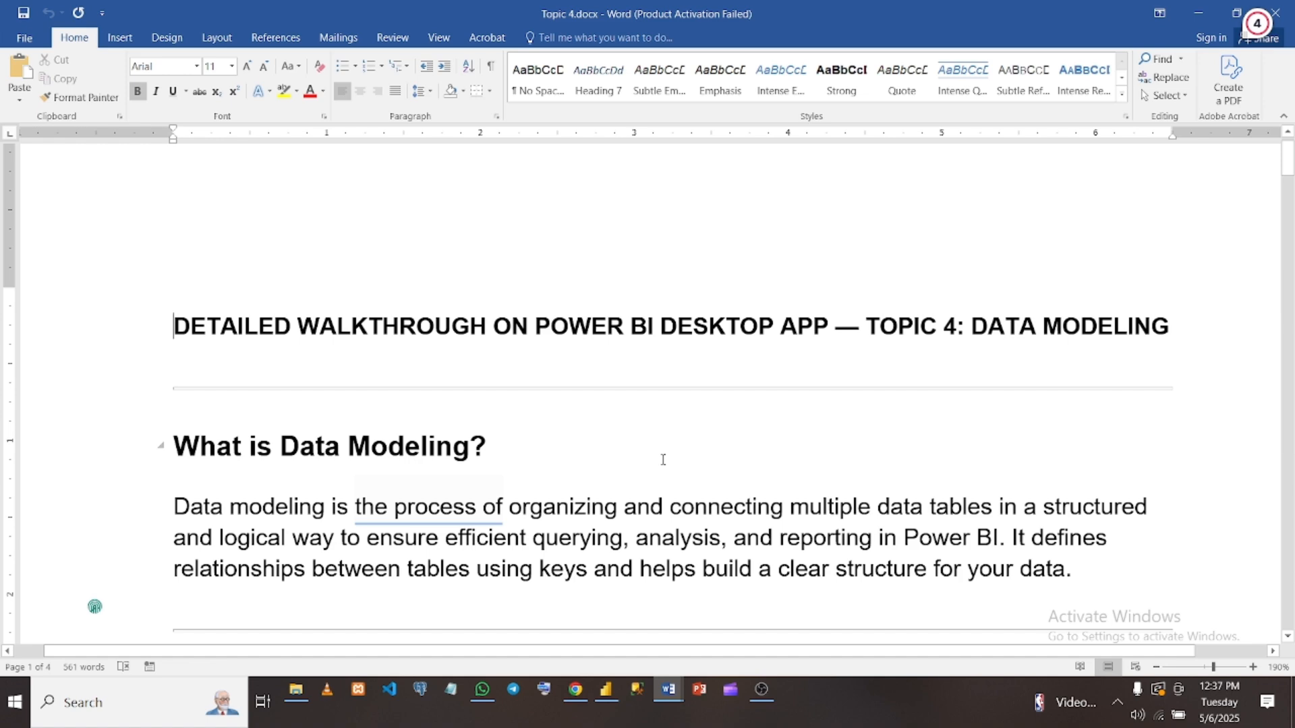
pyautogui.scroll(-5, 663, 459)
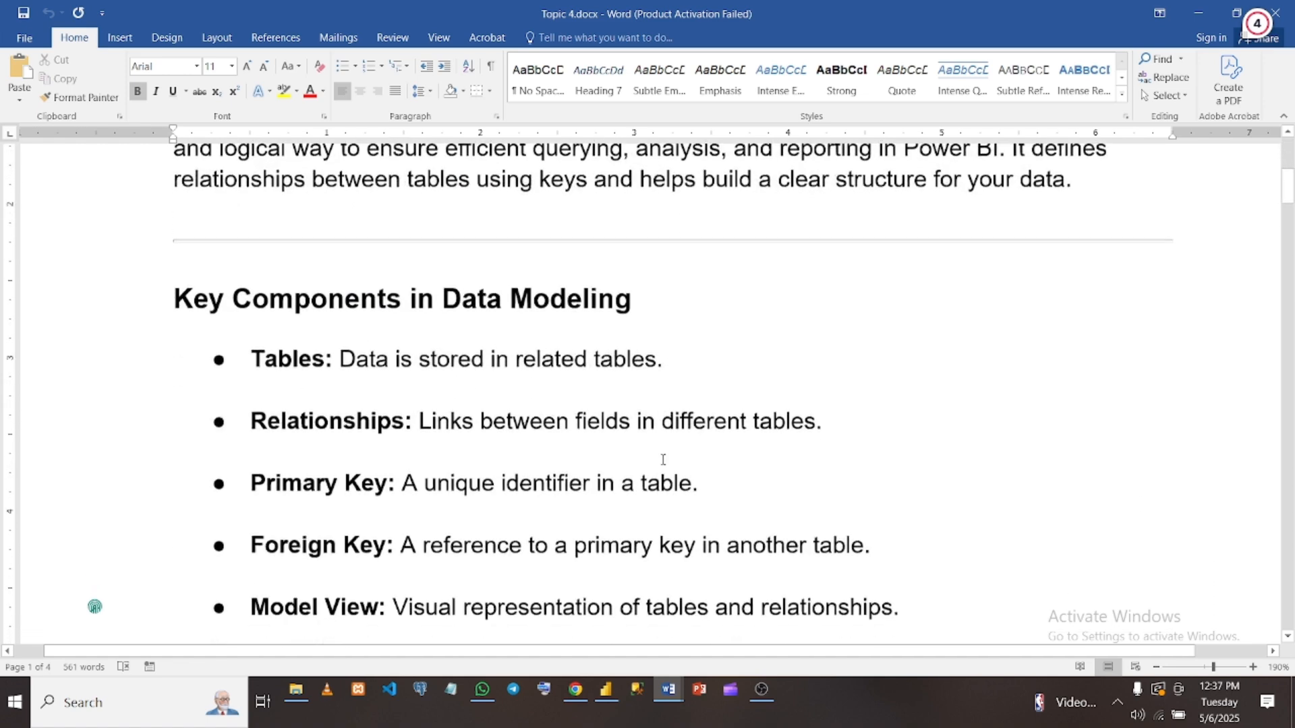
pyautogui.scroll(-1, 663, 459)
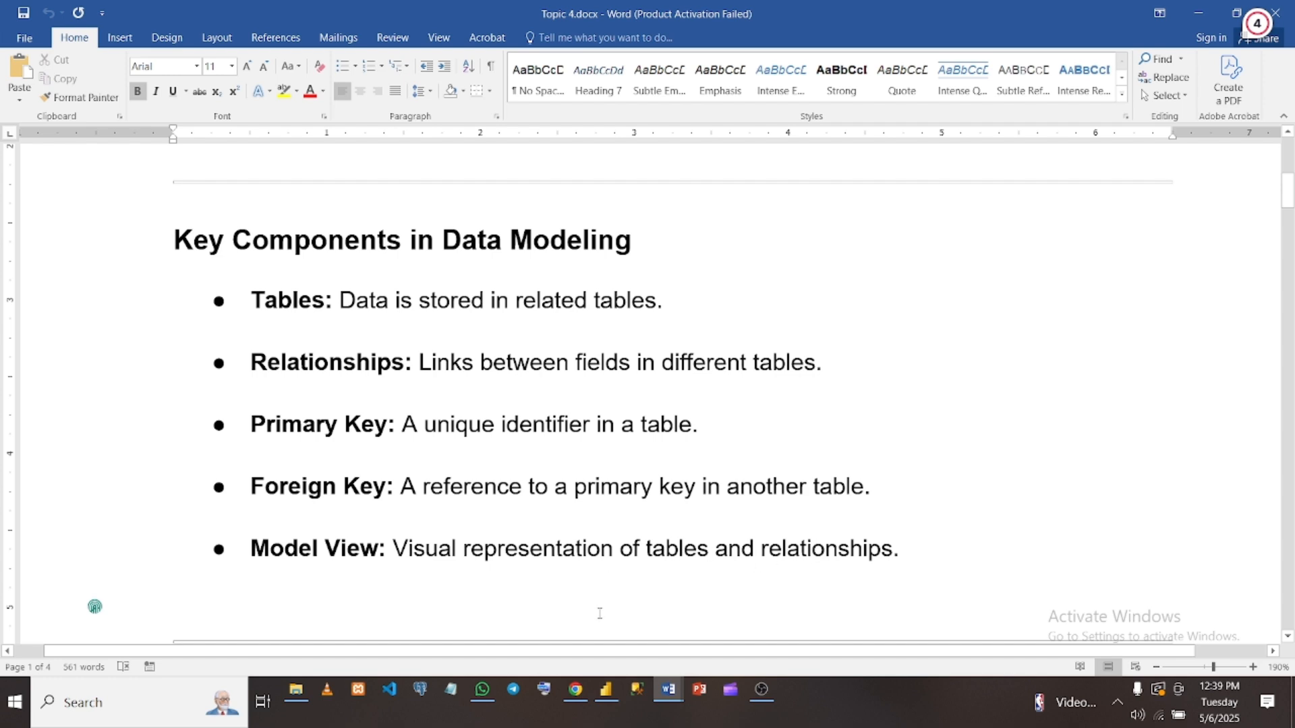
# Switch to Power BI Desktop, start a blank report and connect to the Excel workbook pb-sales-data.xlsx from the Topic 1 folder
pyautogui.click(605, 702)
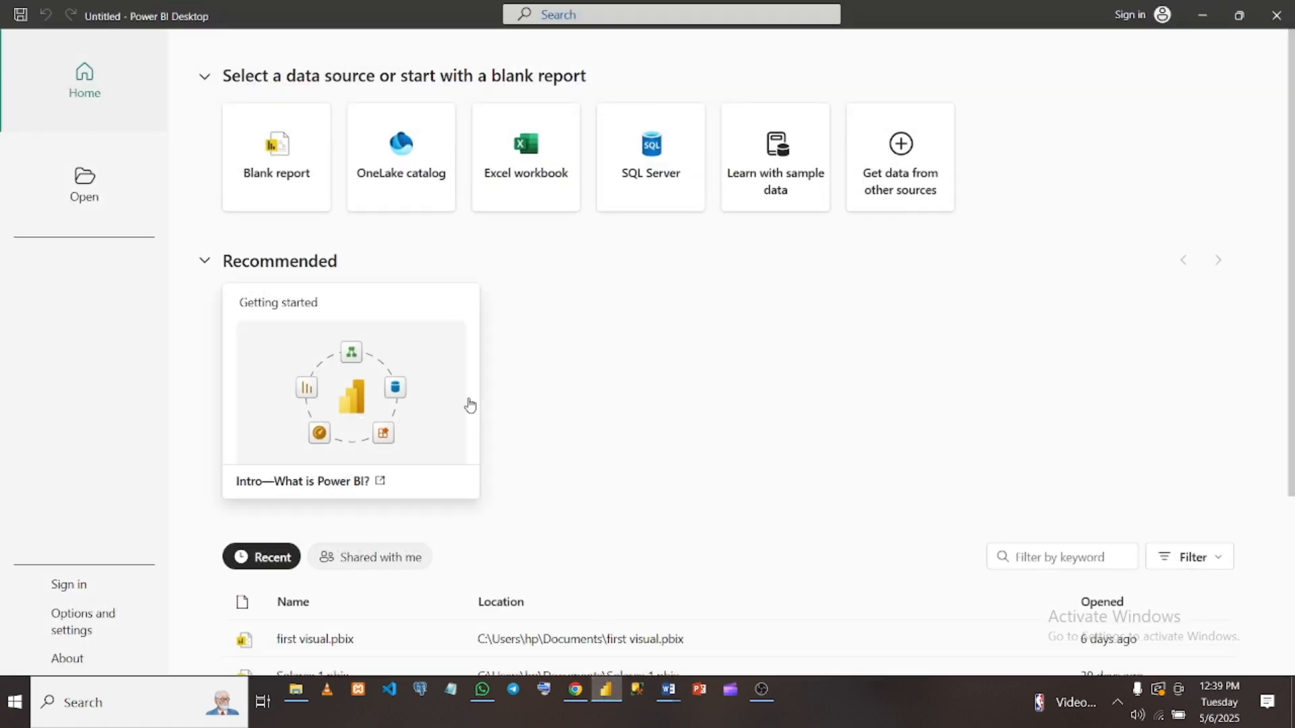
pyautogui.click(300, 184)
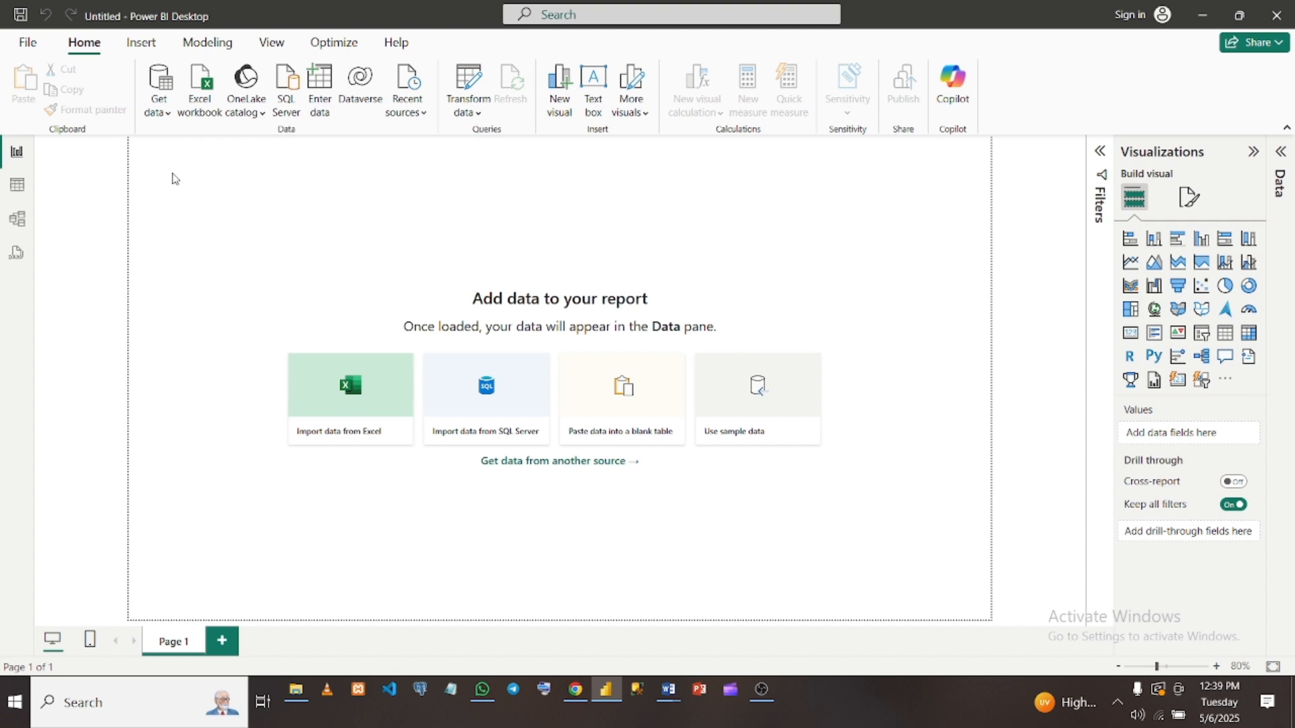
pyautogui.click(157, 113)
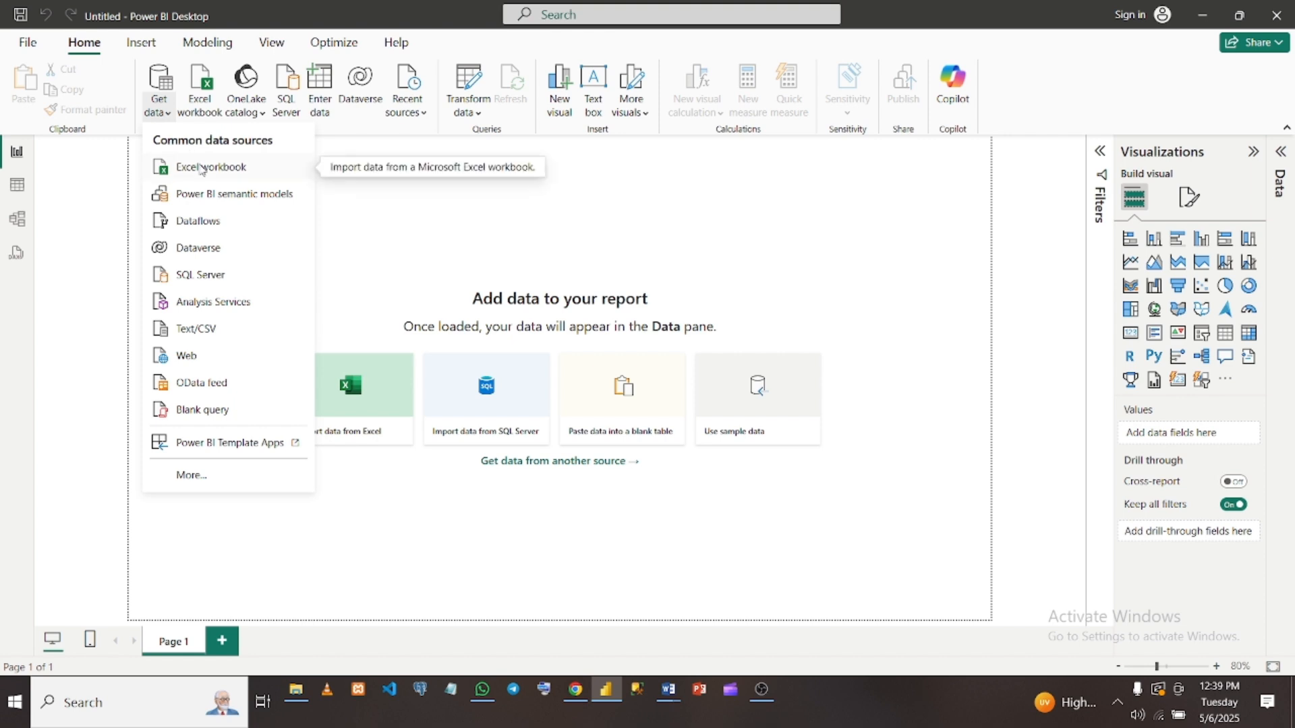
pyautogui.click(201, 169)
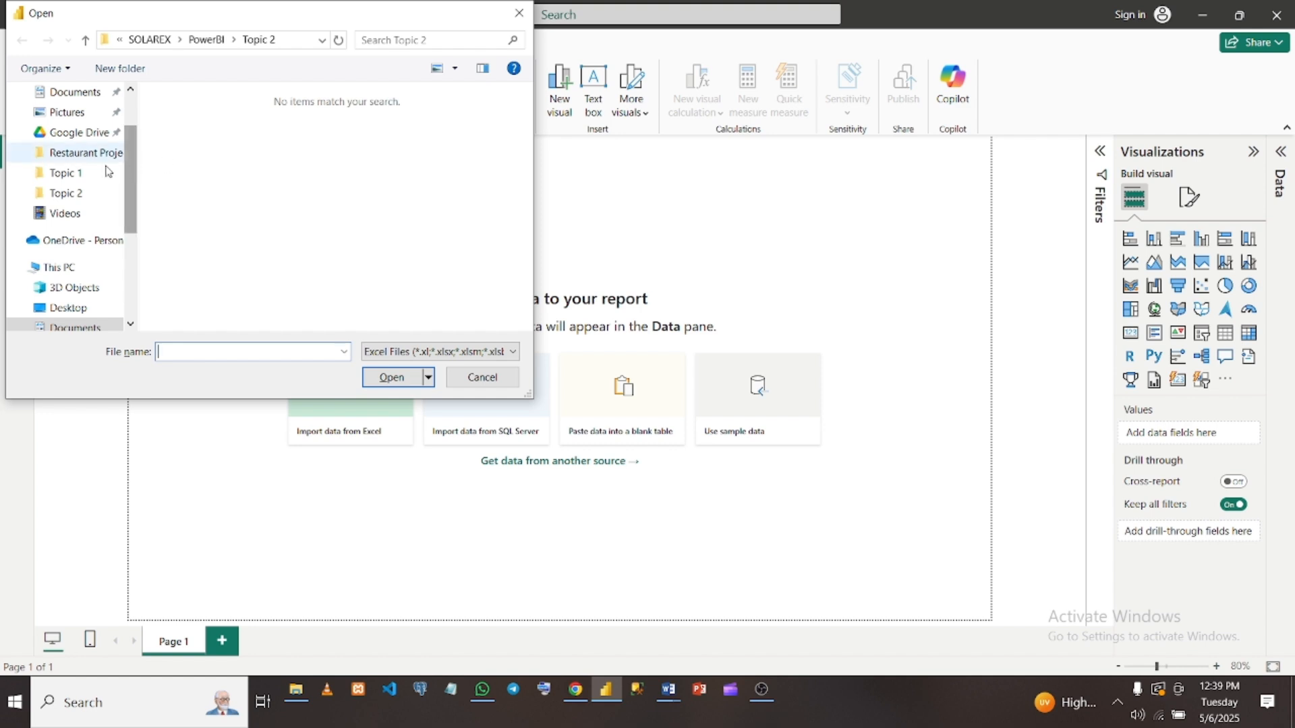
pyautogui.click(79, 177)
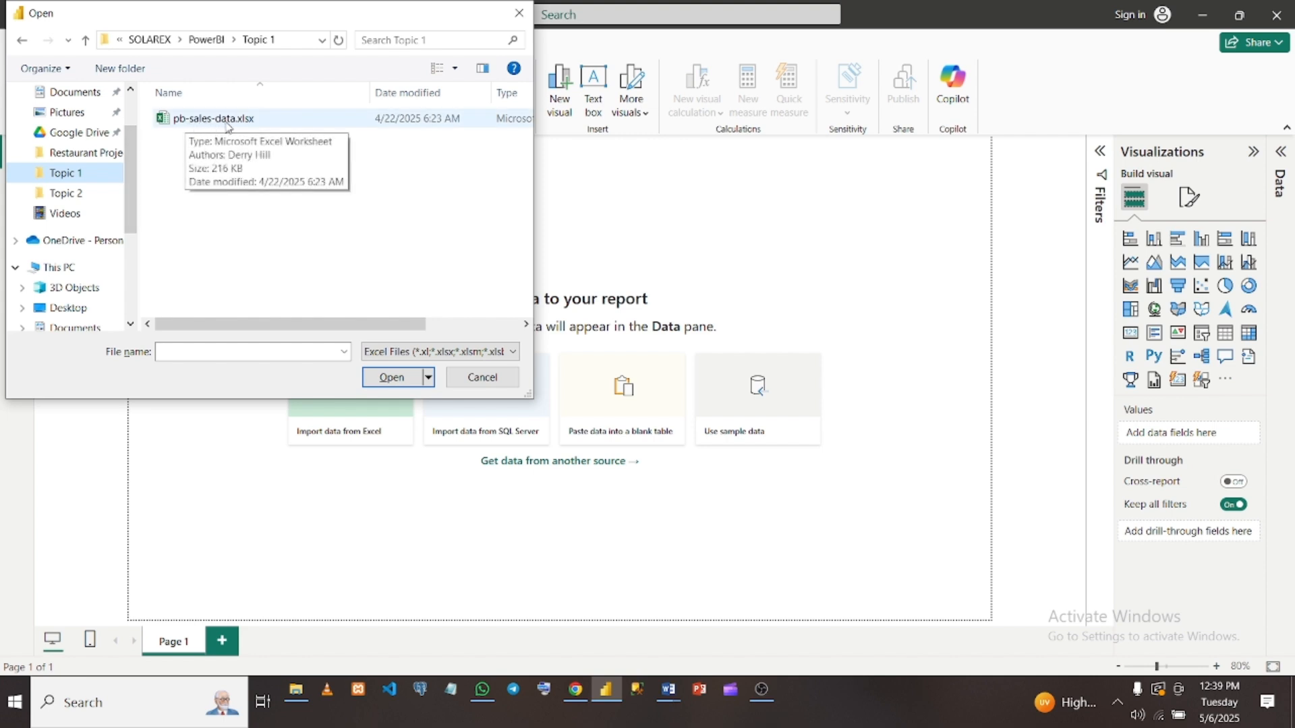
pyautogui.click(228, 126)
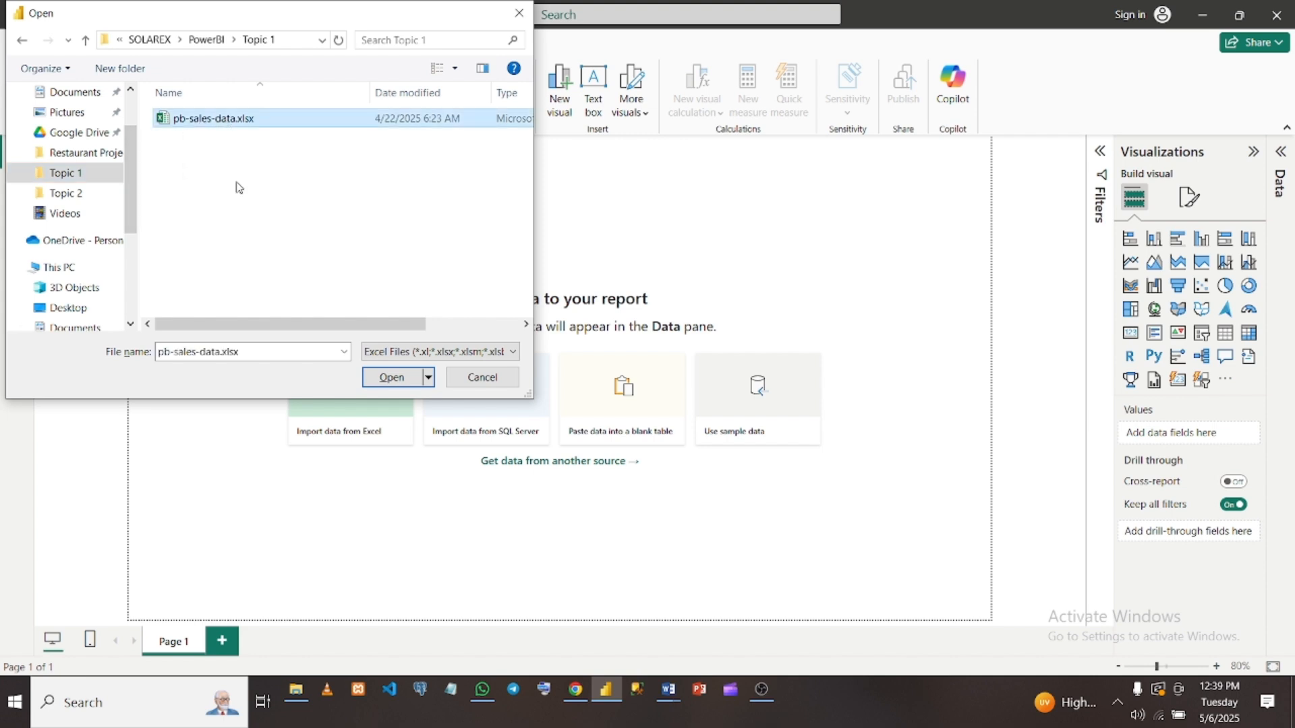
pyautogui.click(386, 381)
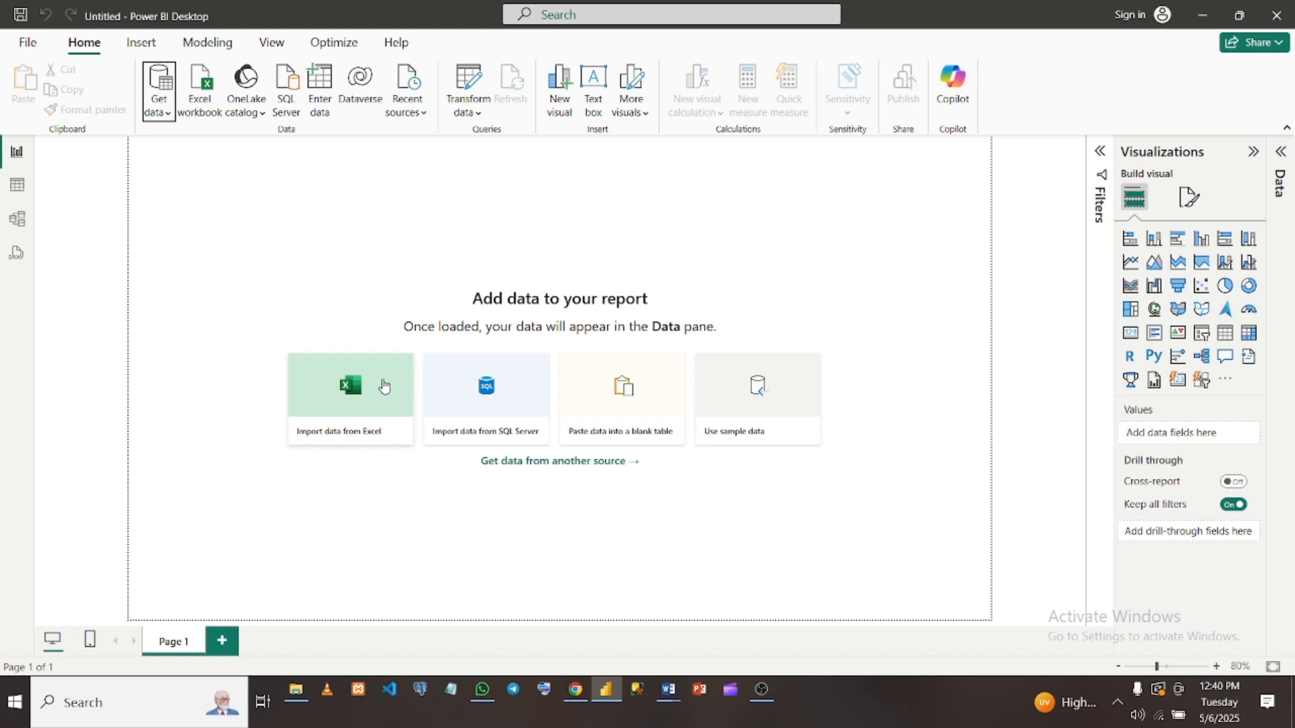
pyautogui.click(385, 387)
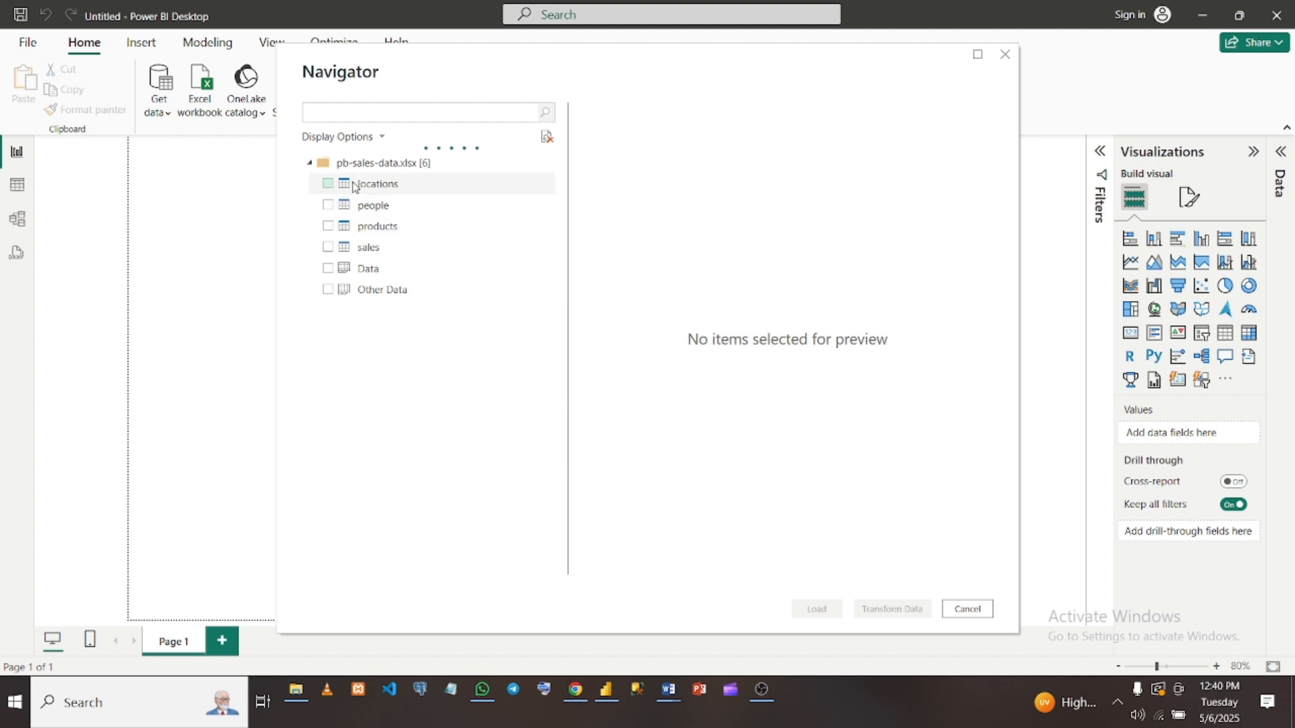
# Load the locations, people, products and sales tables from the workbook into the report
pyautogui.click(328, 184)
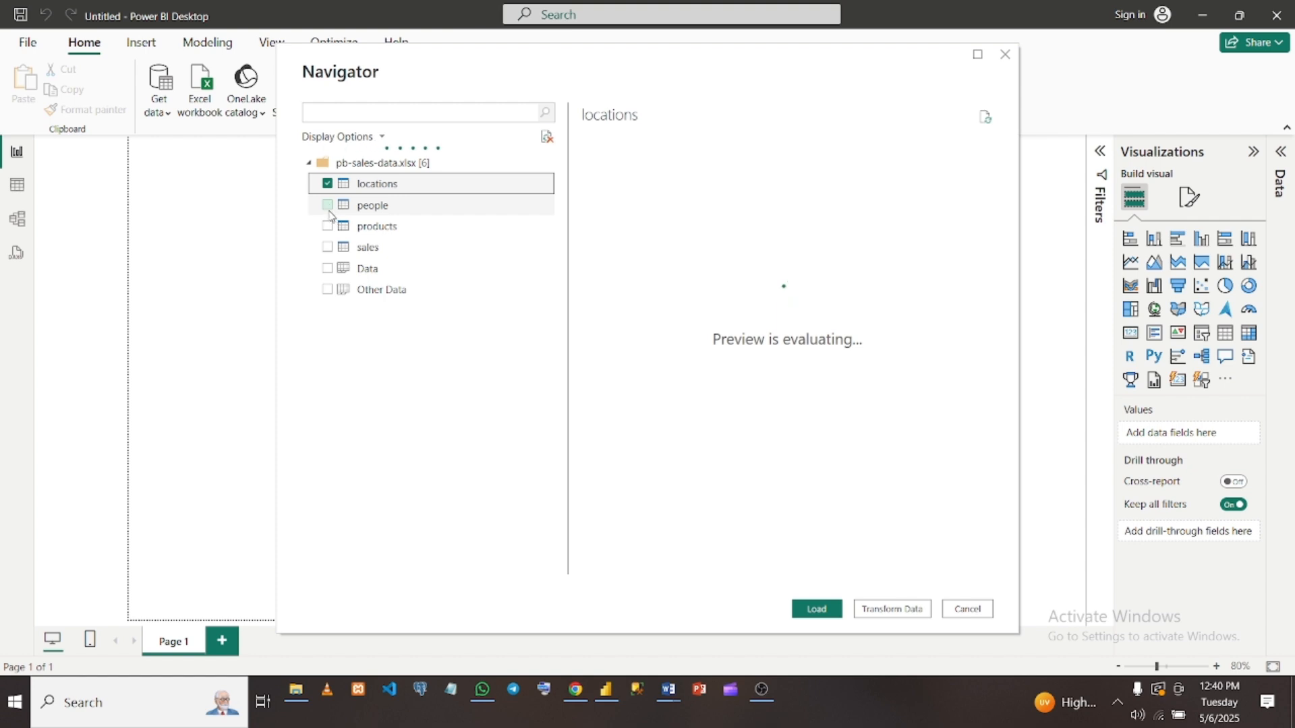
pyautogui.click(328, 207)
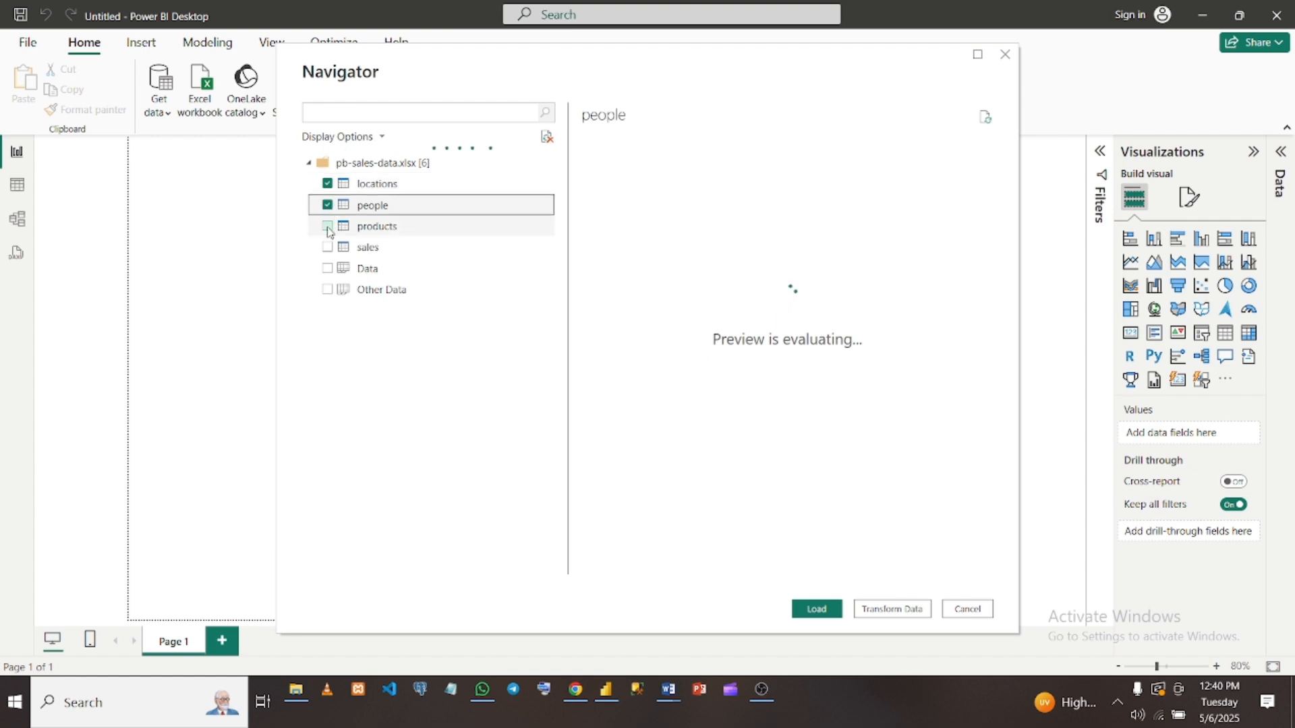
pyautogui.click(328, 228)
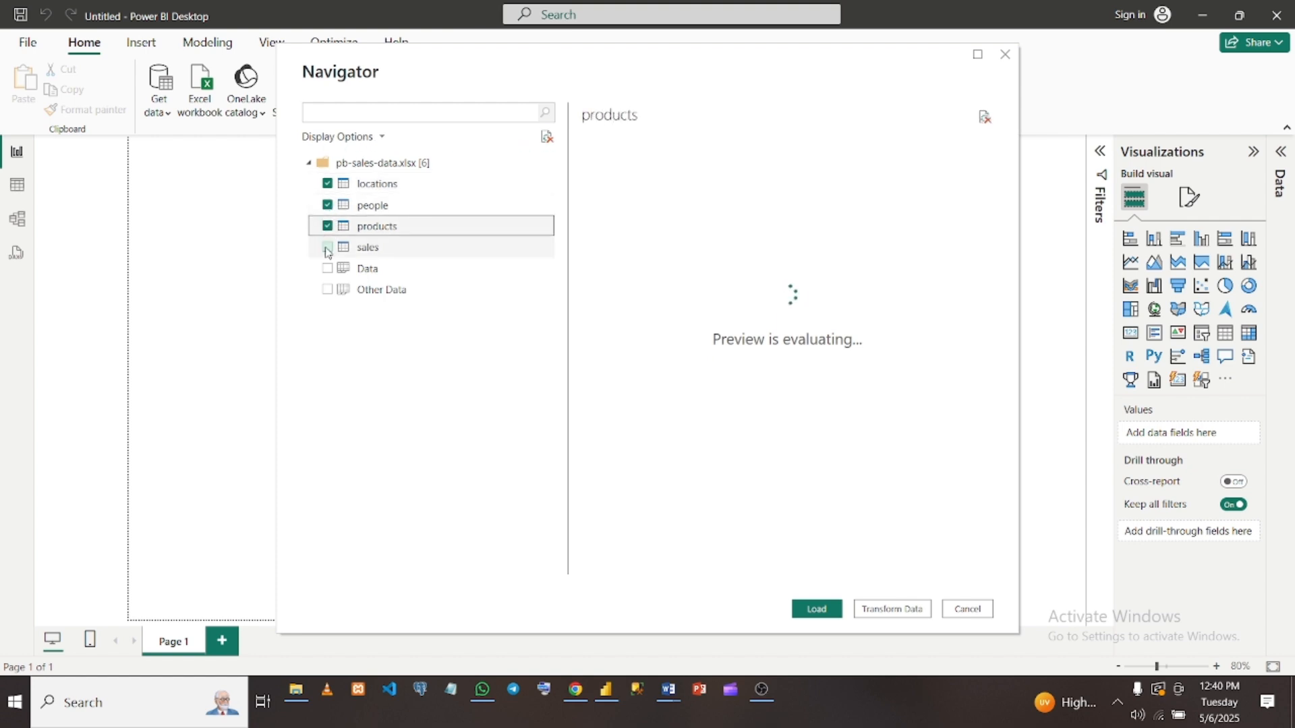
pyautogui.click(328, 249)
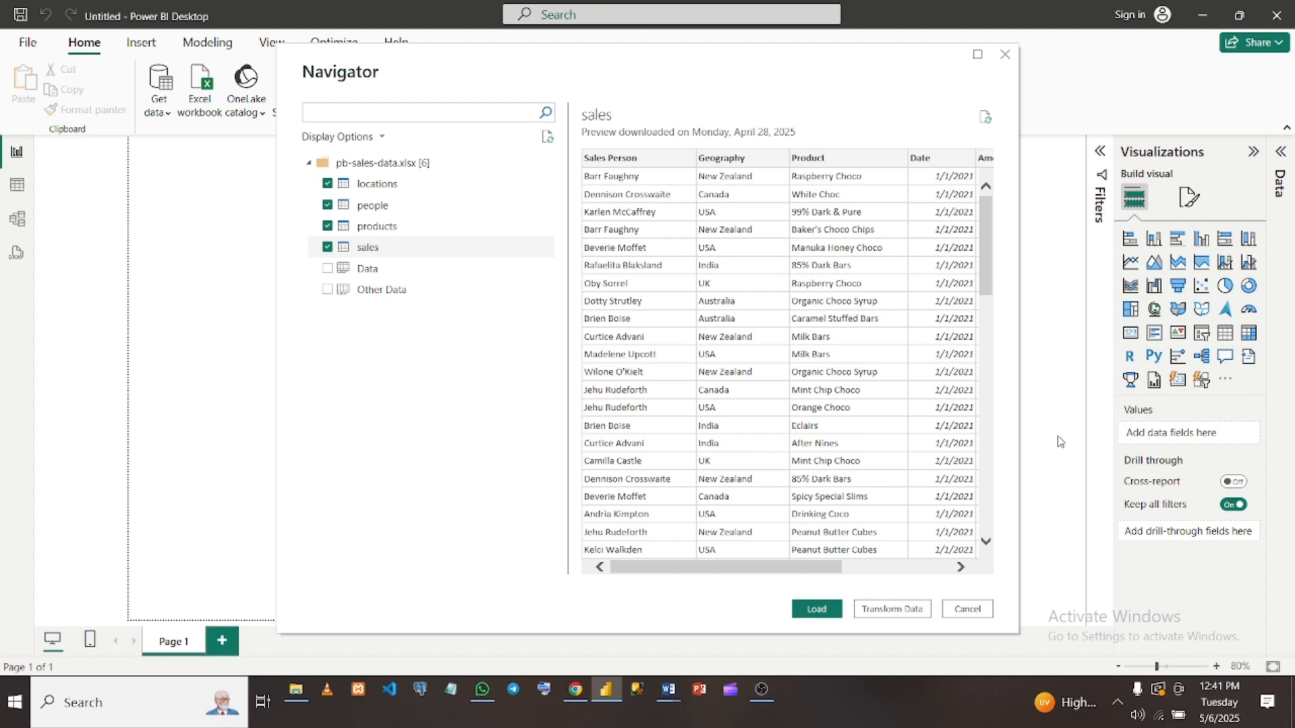
pyautogui.click(826, 611)
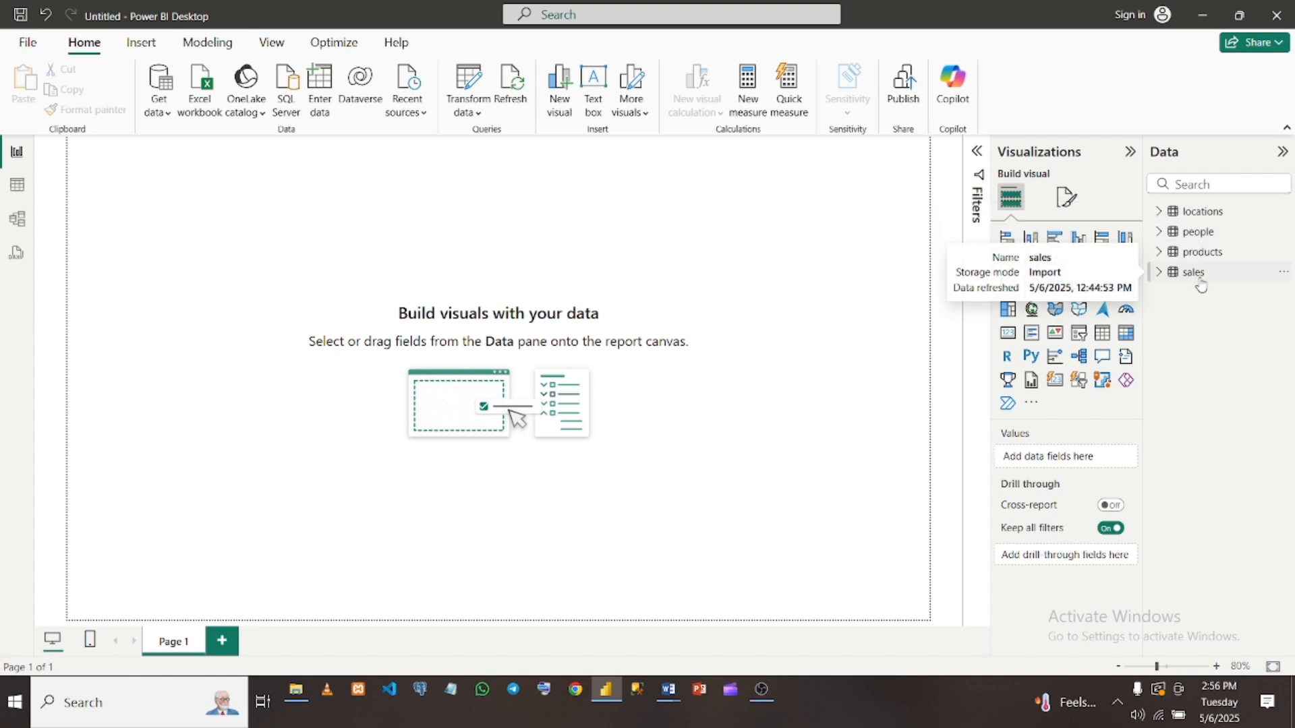
# Show the model's relationship diagram with the properties collapsed and the table list open, zoomed out to 90%
pyautogui.click(4, 225)
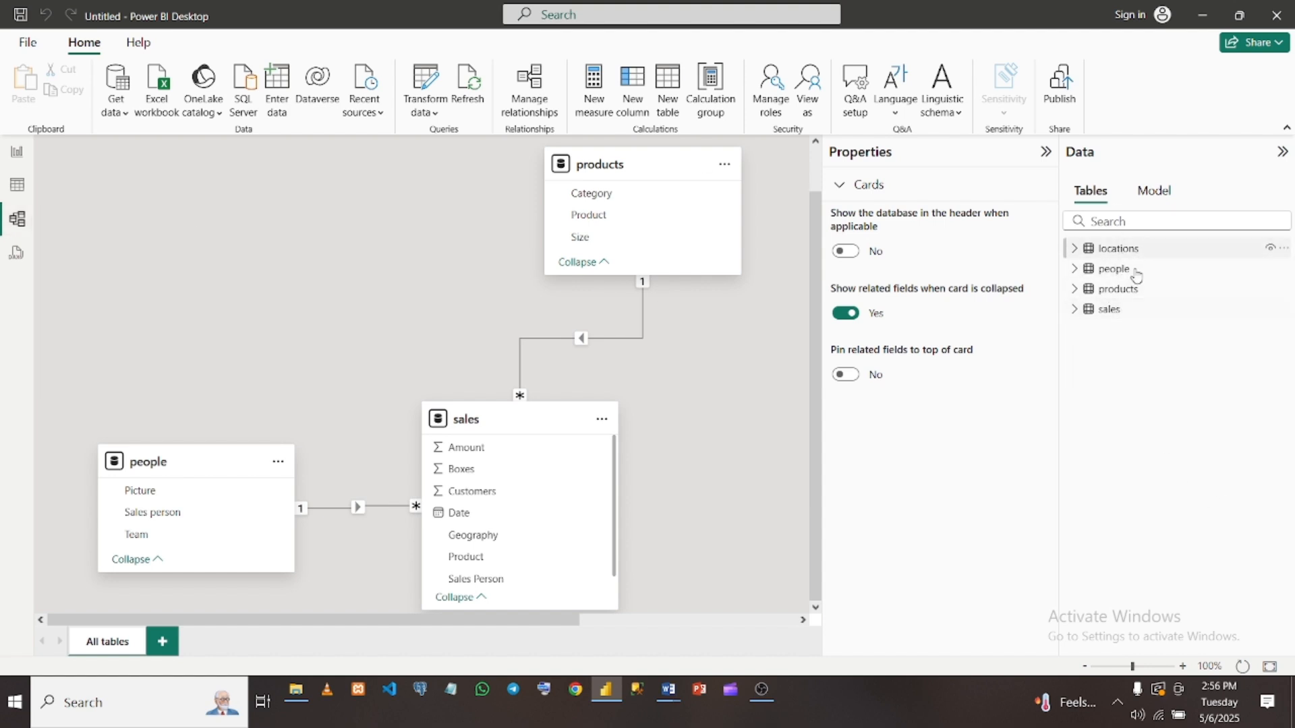
pyautogui.click(1044, 152)
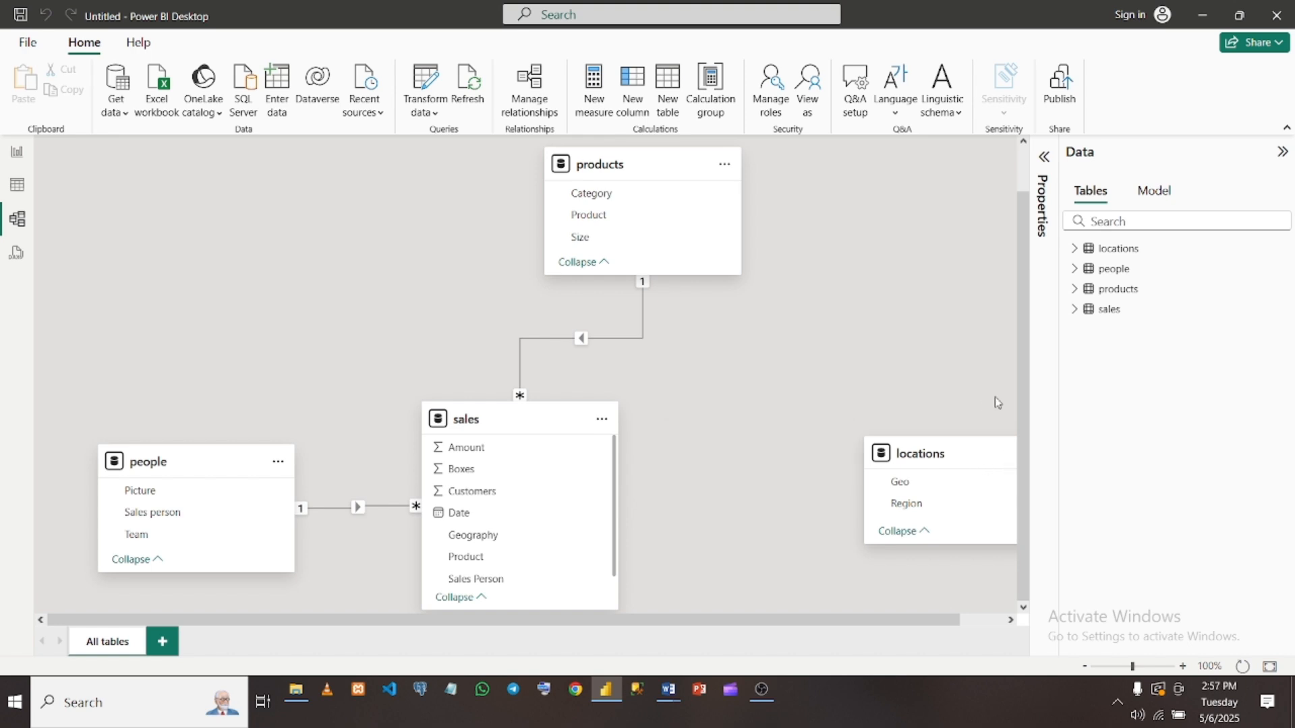
pyautogui.click(1282, 151)
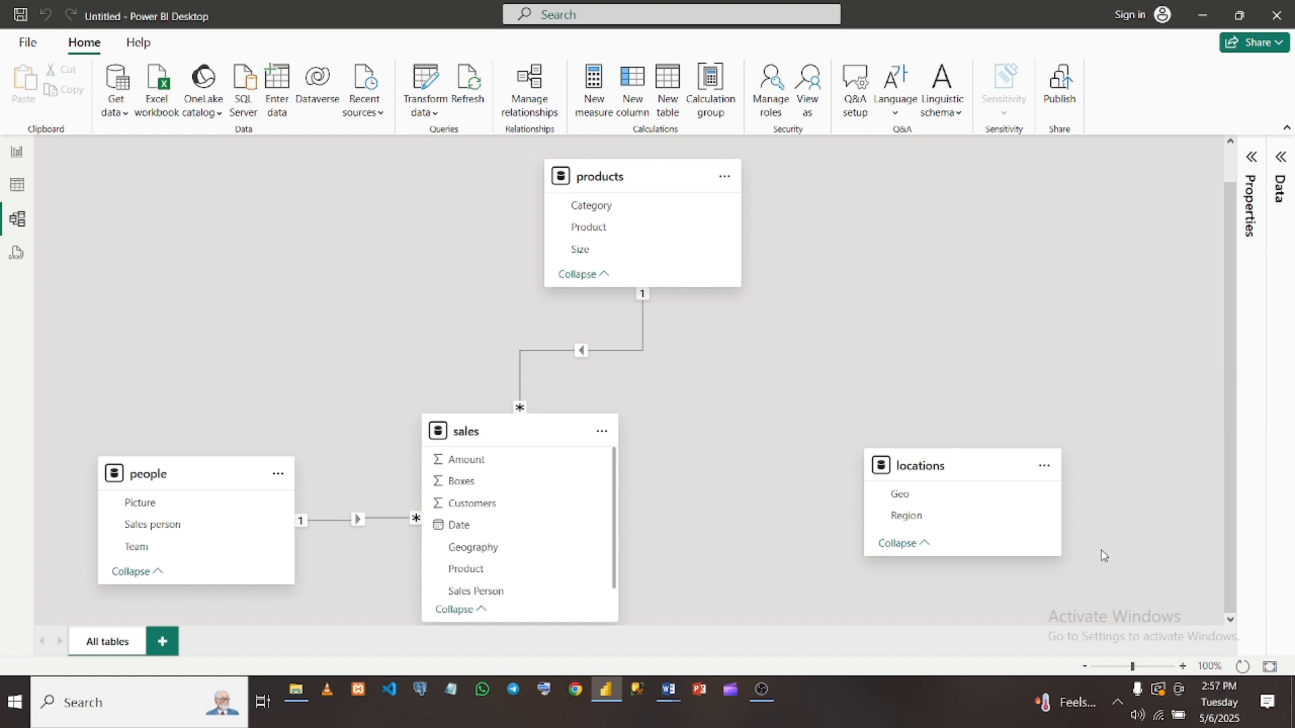
pyautogui.click(1086, 668)
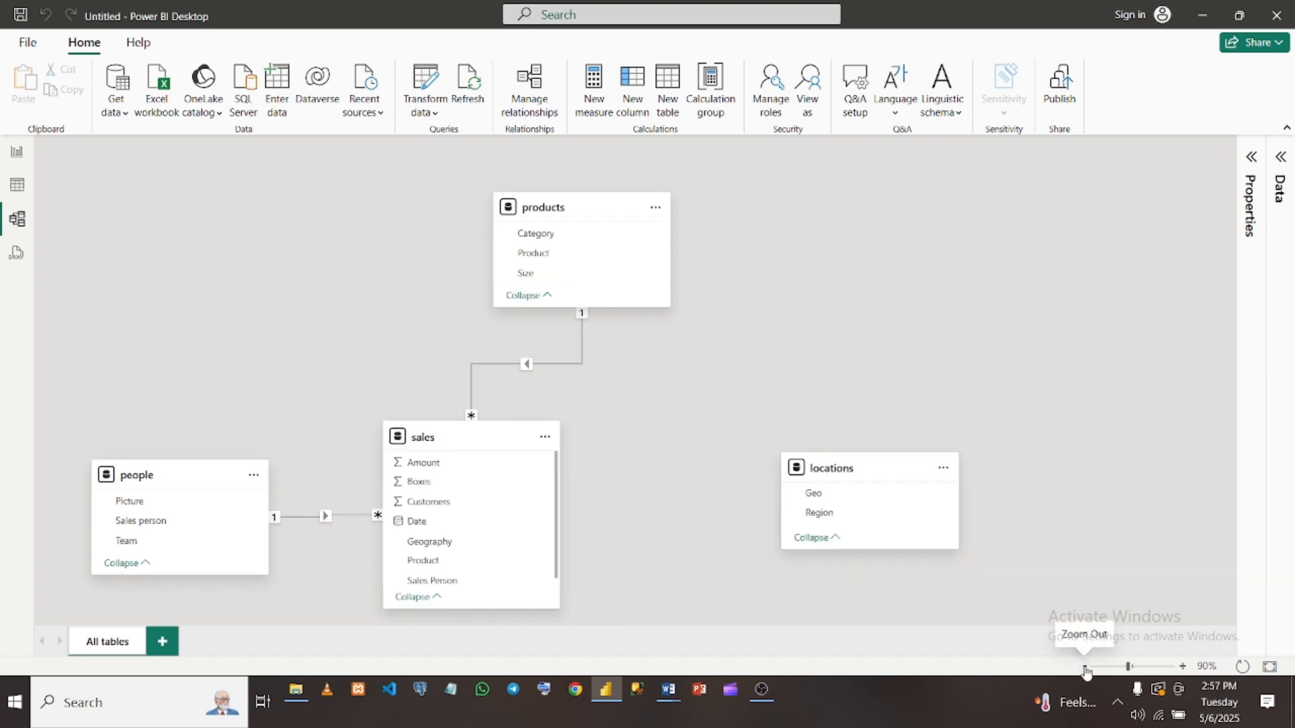
pyautogui.click(1184, 668)
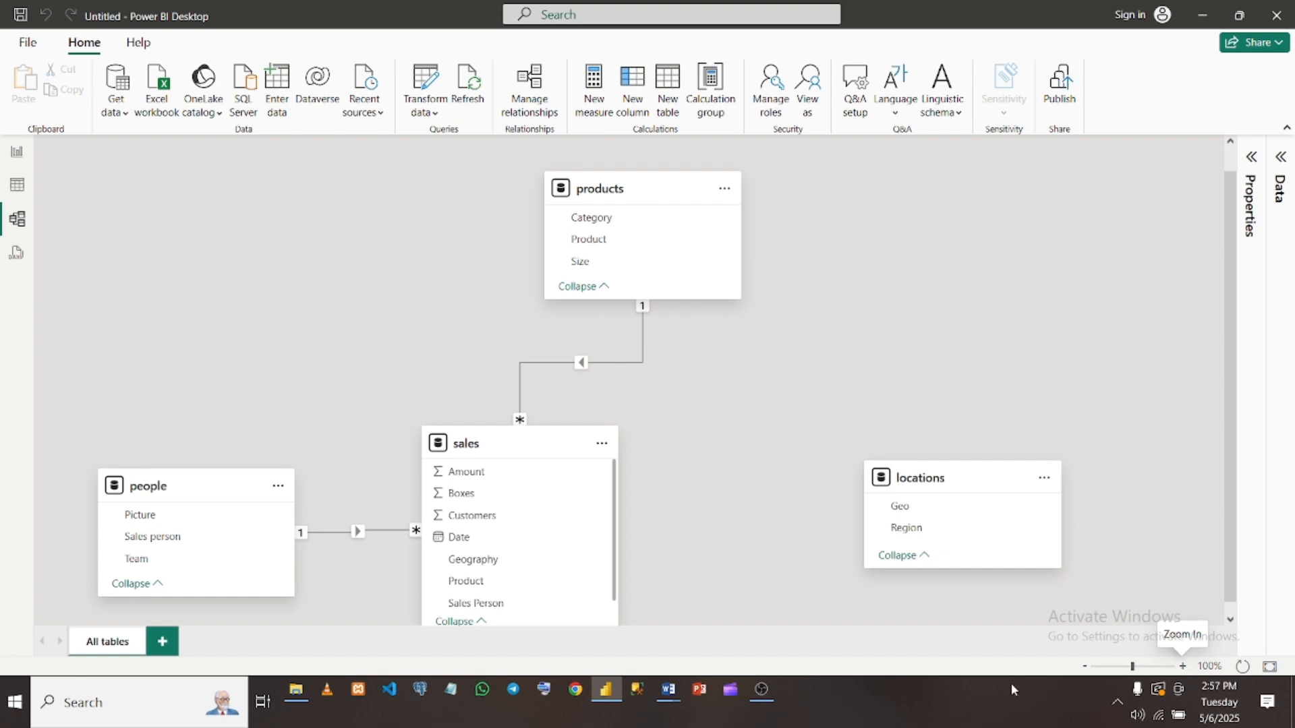
pyautogui.click(1085, 667)
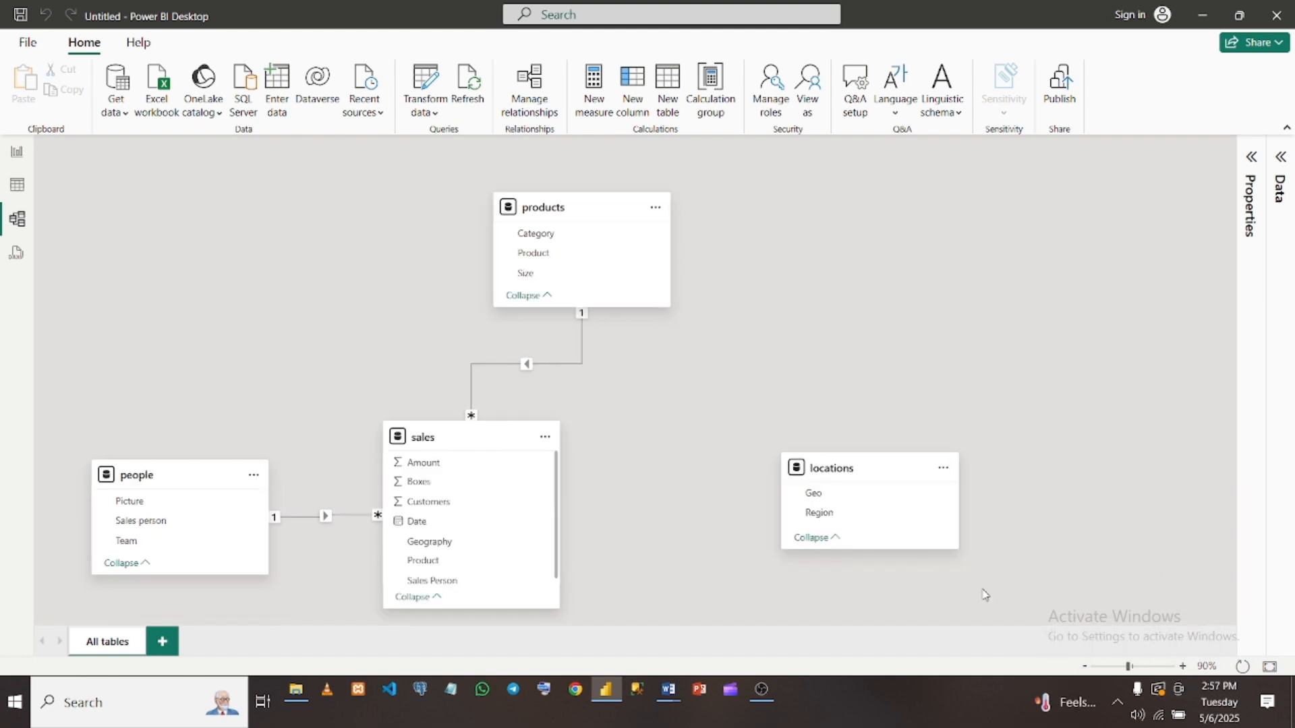
pyautogui.click(1288, 167)
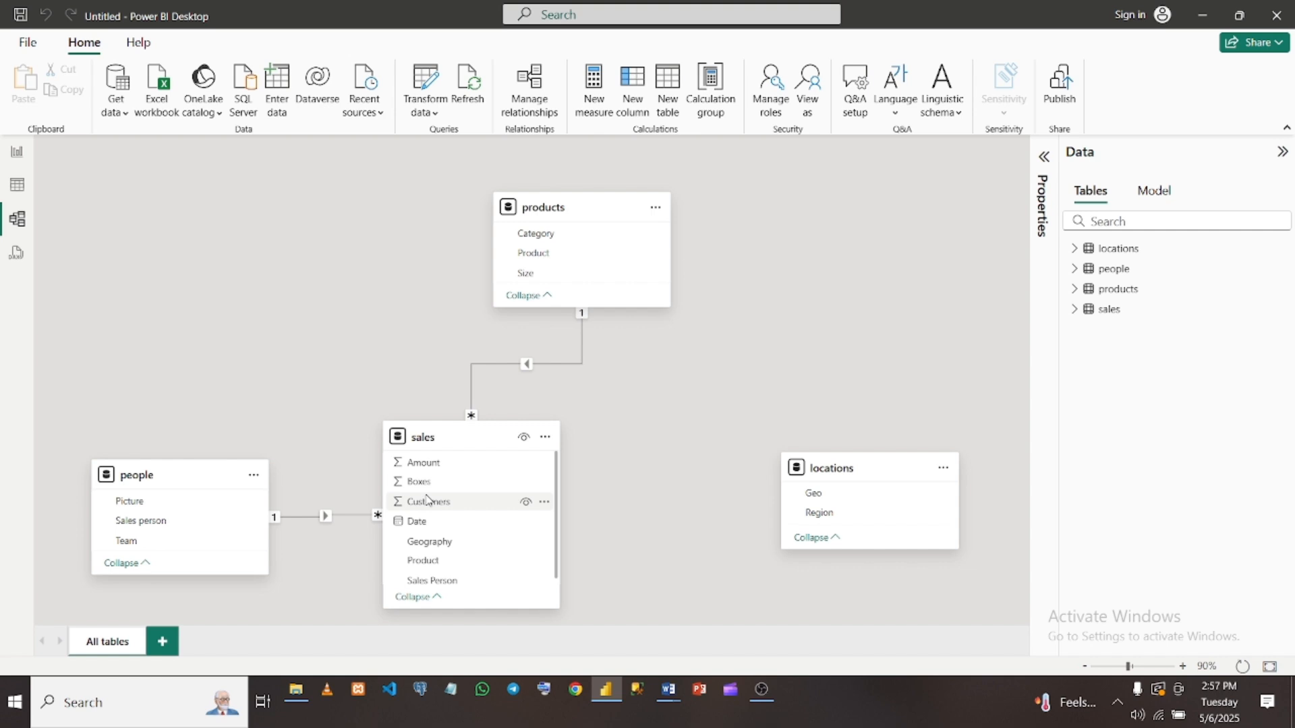
# Move the products table card further right in the diagram and place the sales card level with it on its left side
pyautogui.click(546, 297)
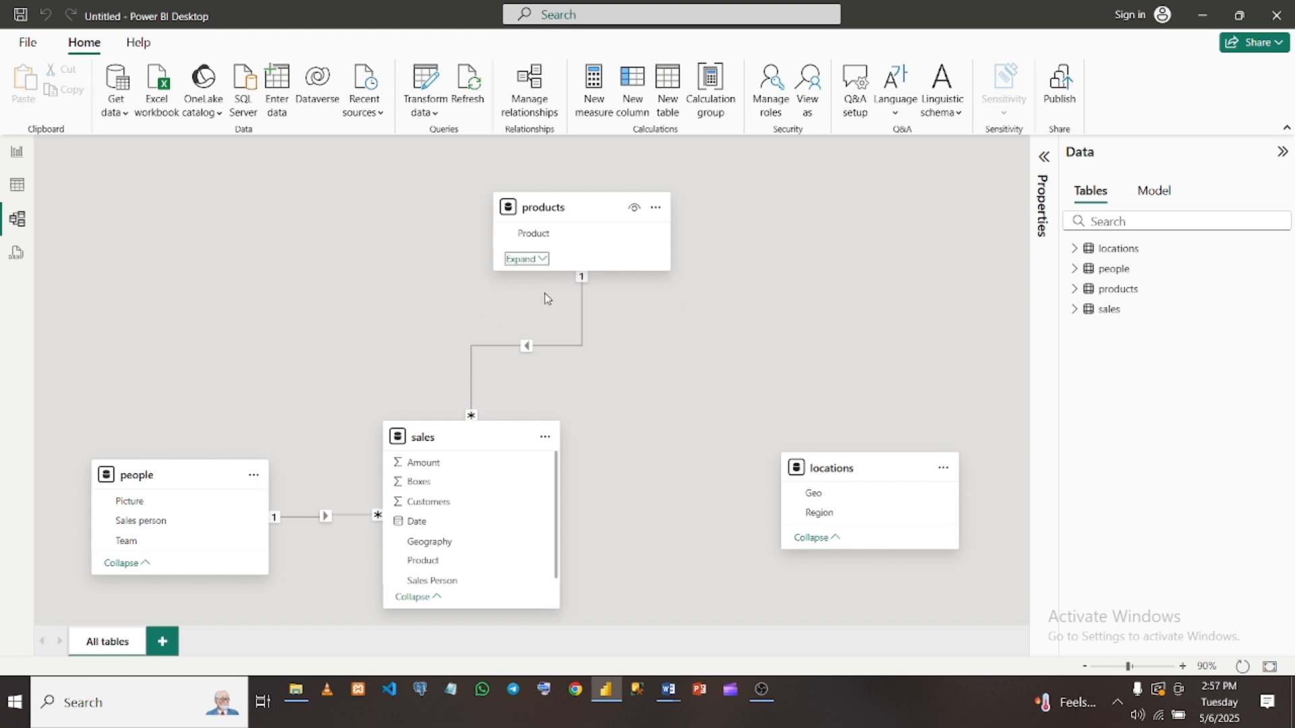
pyautogui.click(543, 260)
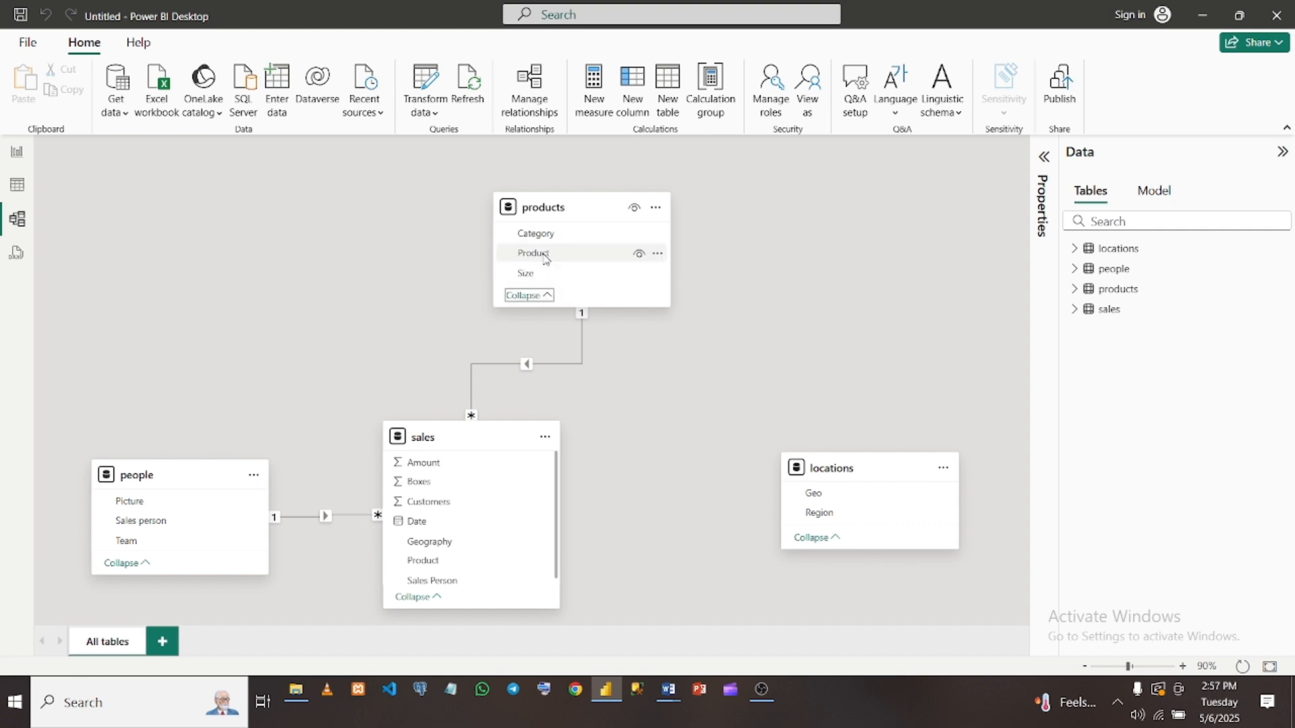
pyautogui.click(593, 210)
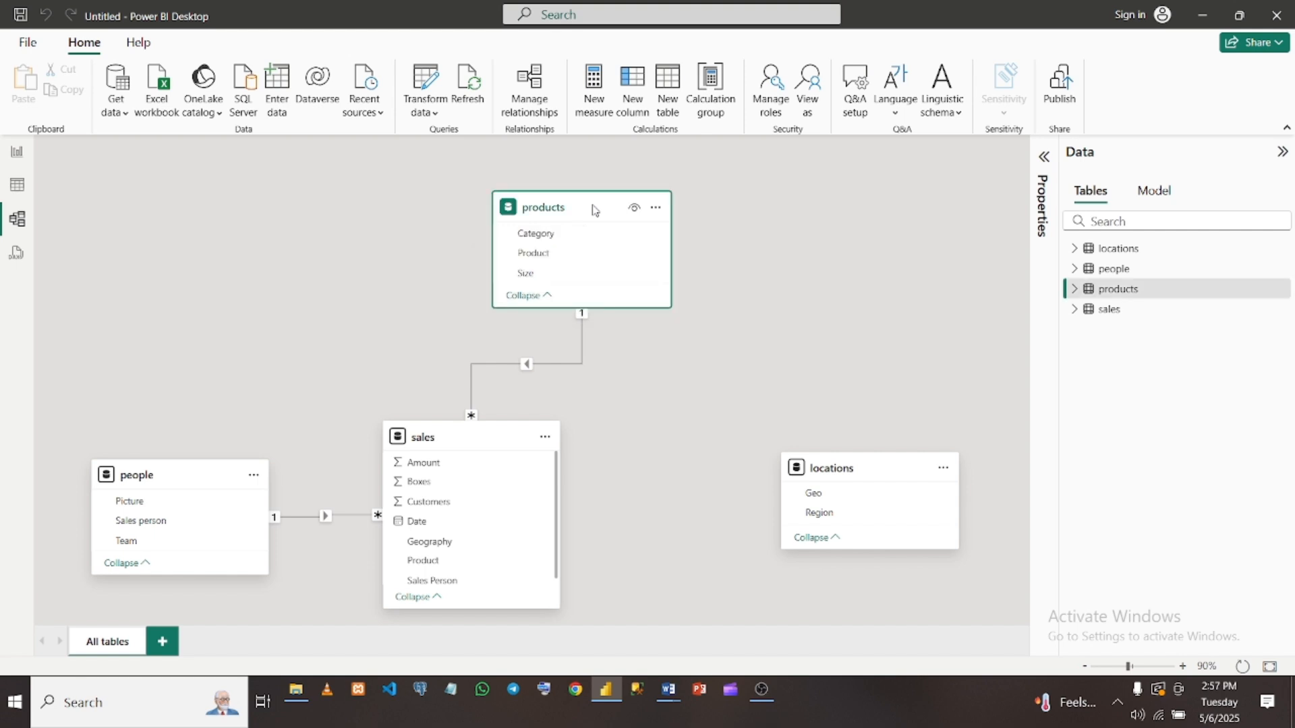
pyautogui.moveTo(593, 209); pyautogui.dragTo(678, 168)
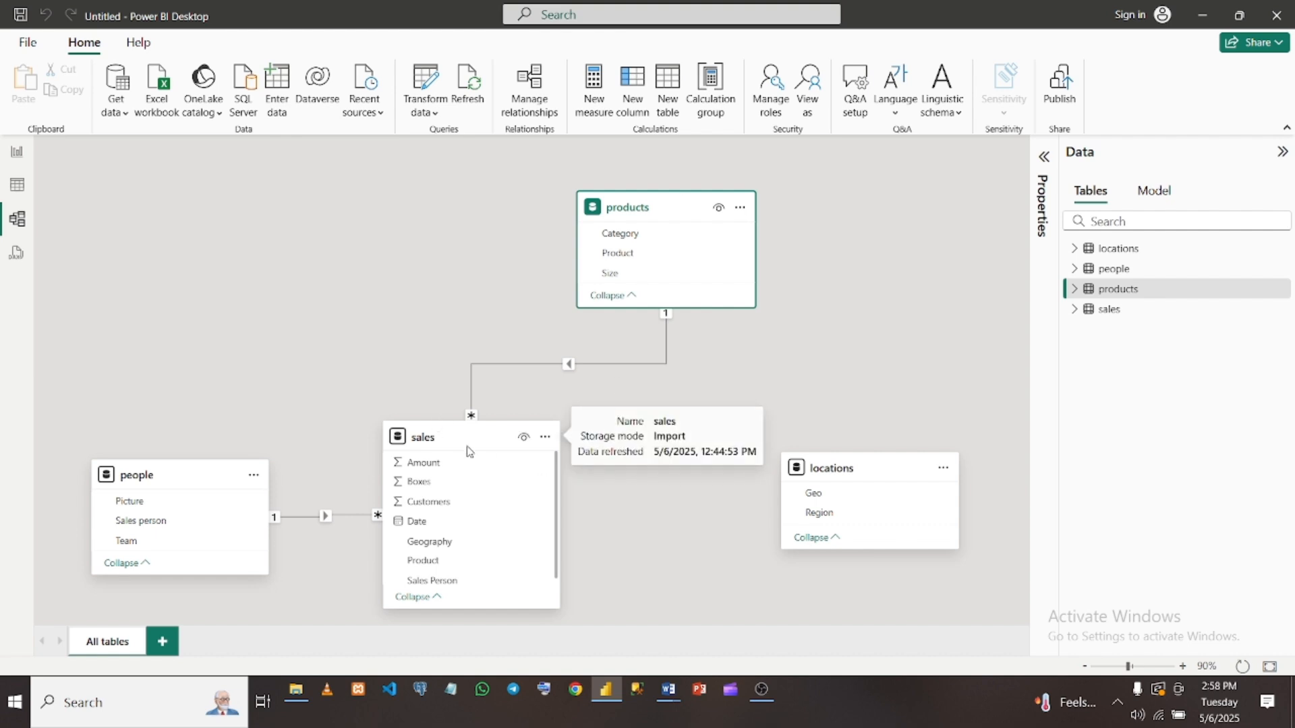
pyautogui.moveTo(464, 446); pyautogui.dragTo(384, 135)
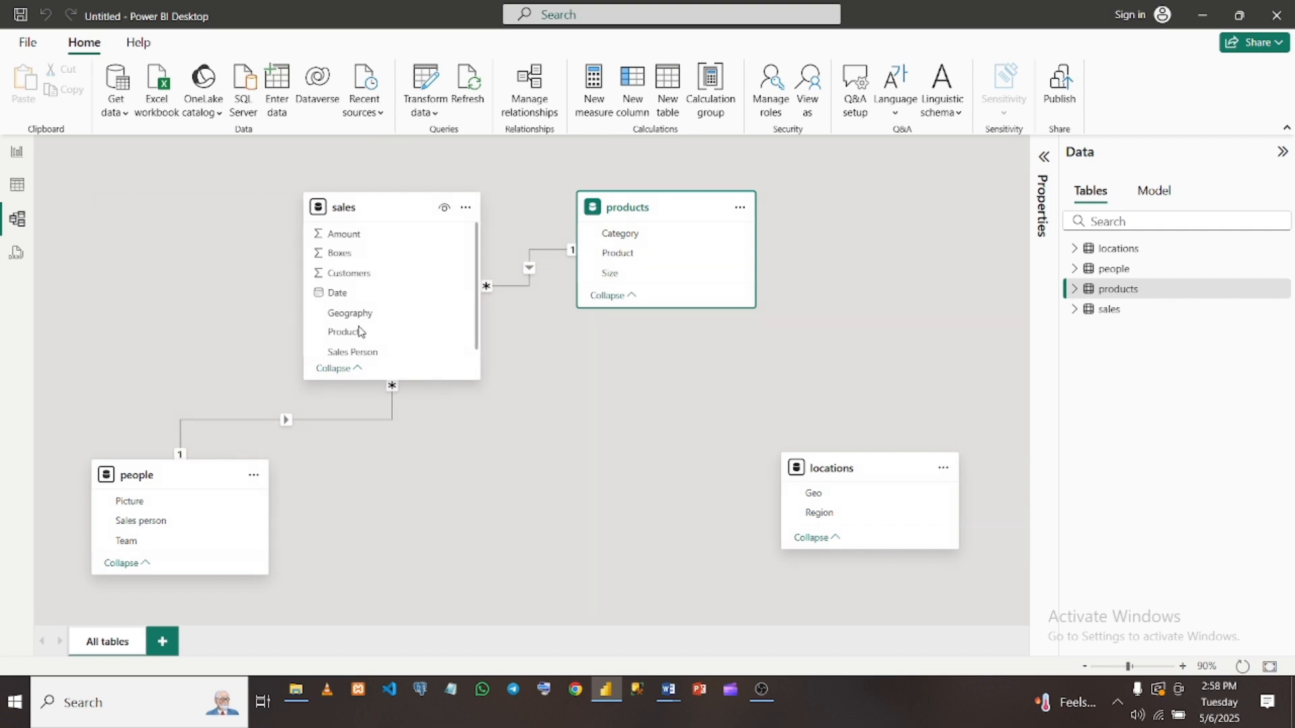
# Move the people table card slightly up below sales and place the locations card directly below products
pyautogui.moveTo(188, 487)
pyautogui.moveTo(184, 487); pyautogui.dragTo(161, 423)
pyautogui.moveTo(185, 409)
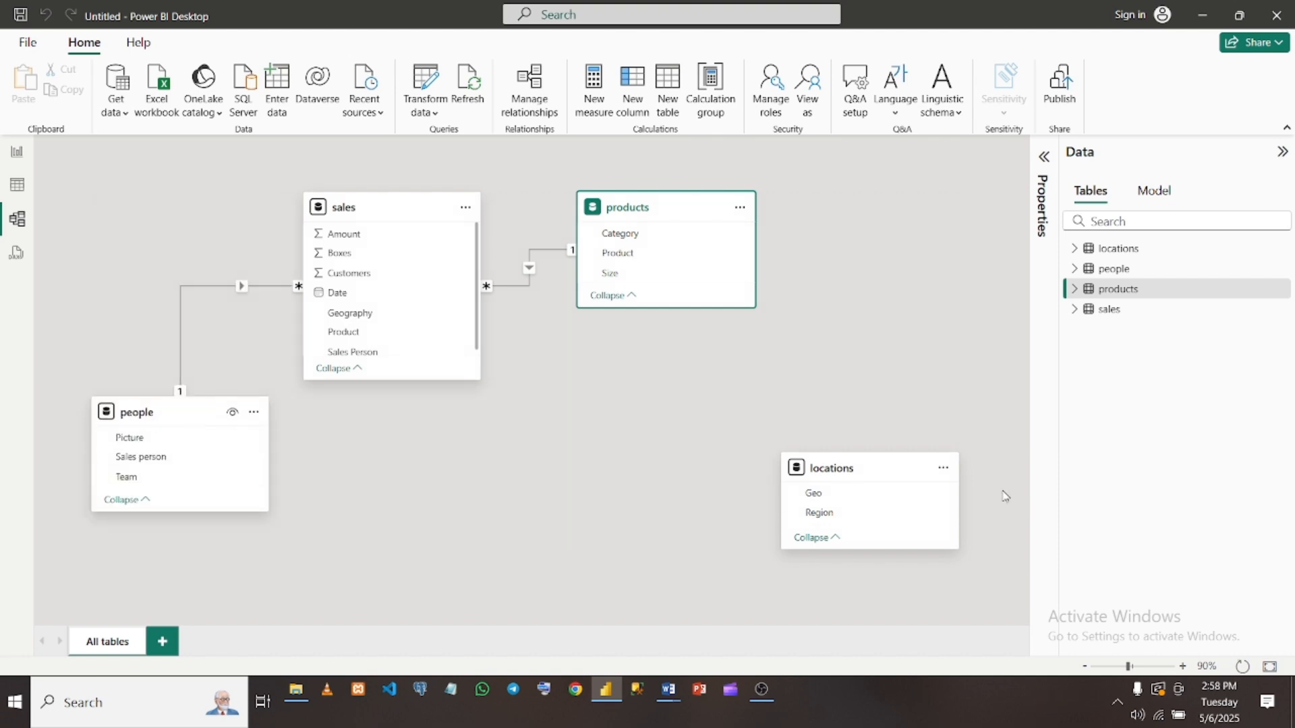
pyautogui.click(888, 475)
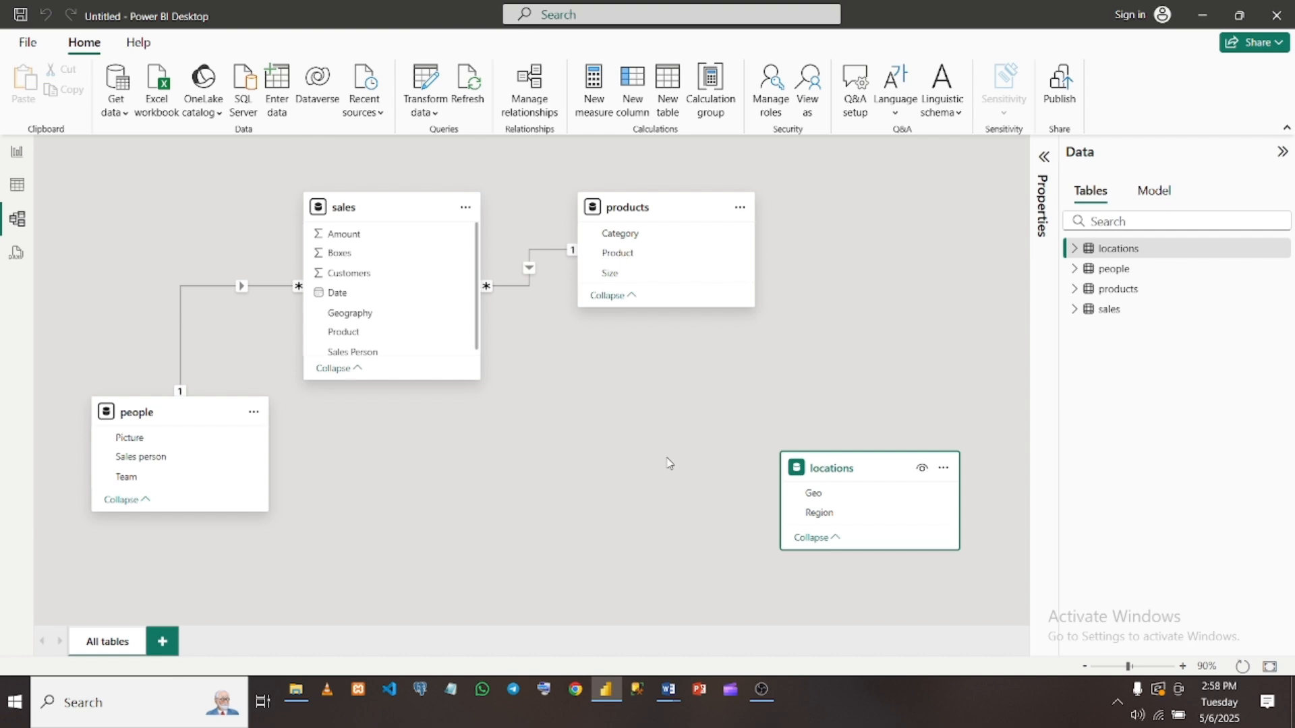
pyautogui.moveTo(874, 475)
pyautogui.moveTo(875, 475); pyautogui.dragTo(670, 462)
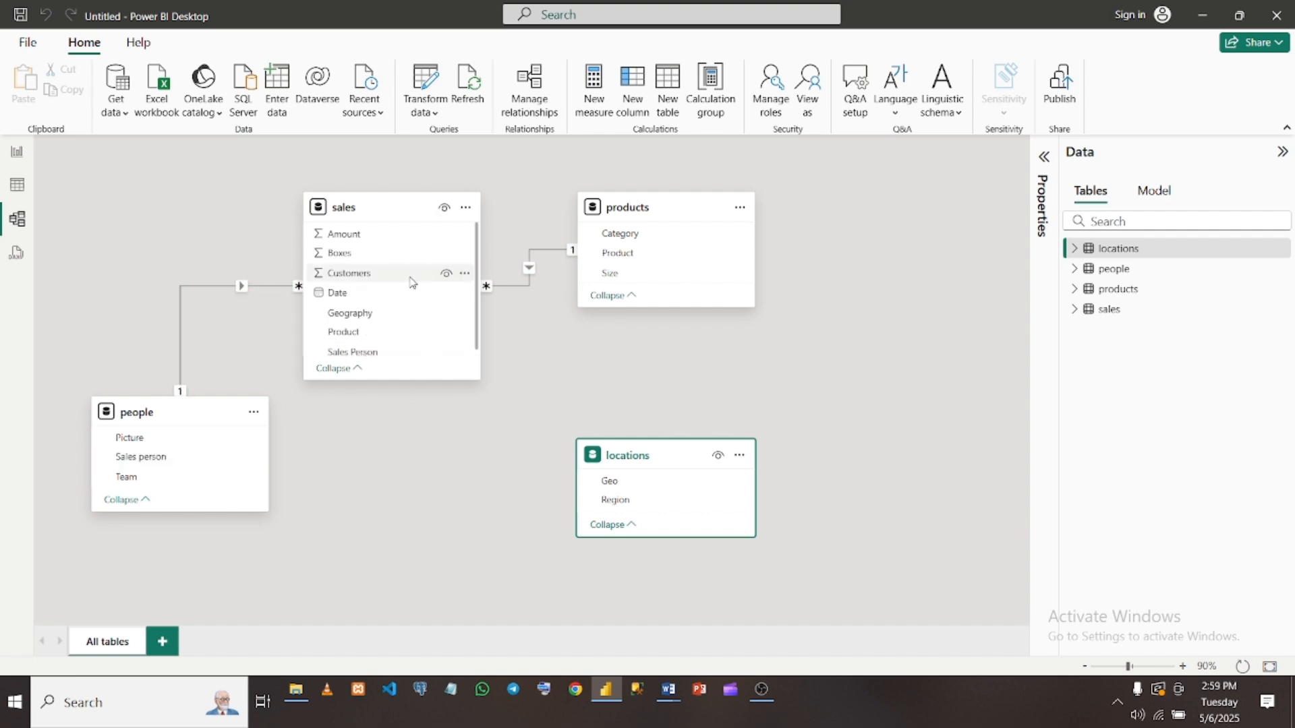
# Move the locations table card slightly up beneath the products card in the diagram
pyautogui.scroll(-1, 412, 283)
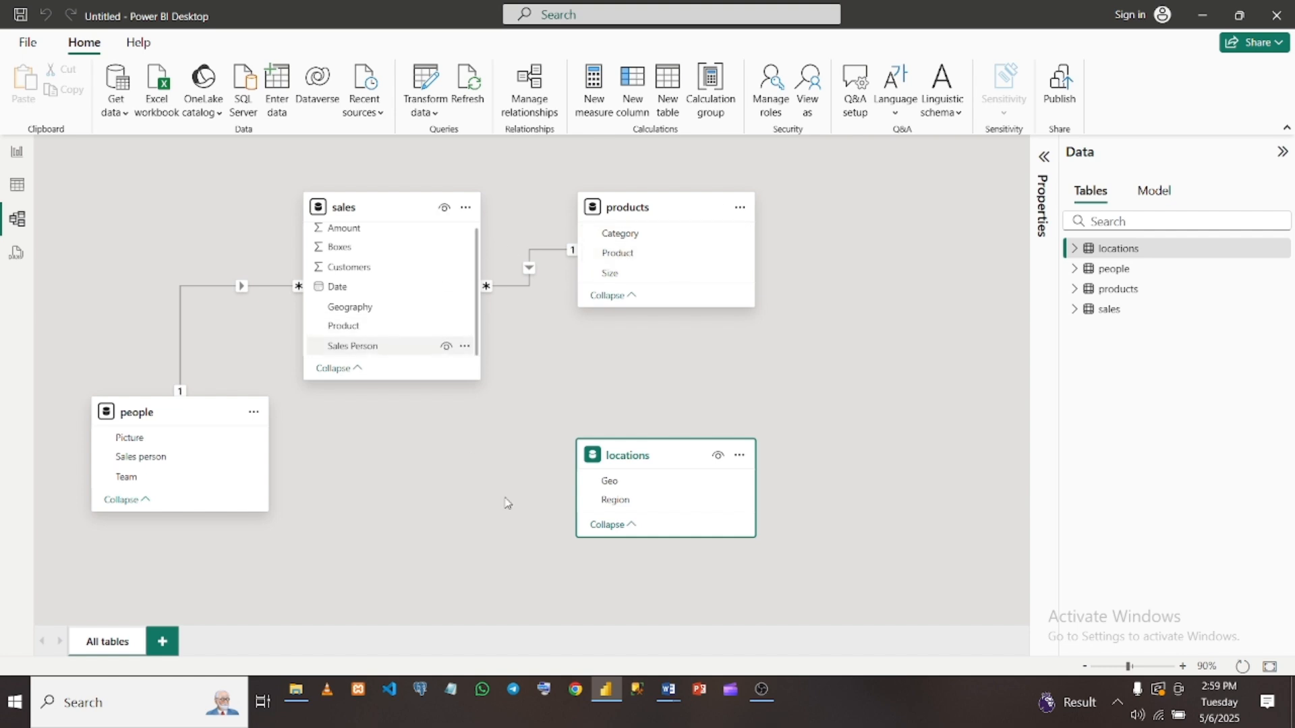
pyautogui.moveTo(675, 456)
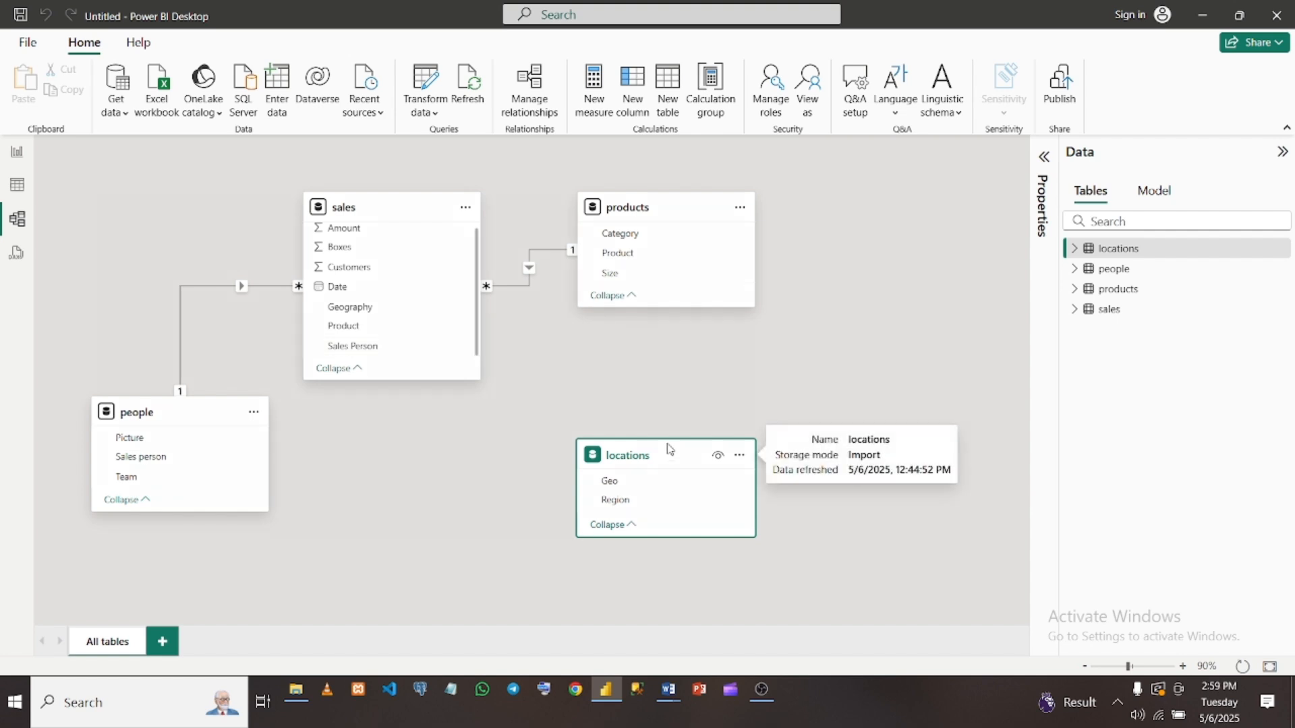
pyautogui.moveTo(667, 448)
pyautogui.mouseDown()
pyautogui.moveTo(654, 425)
pyautogui.moveTo(691, 465)
pyautogui.moveTo(673, 451)
pyautogui.mouseUp()
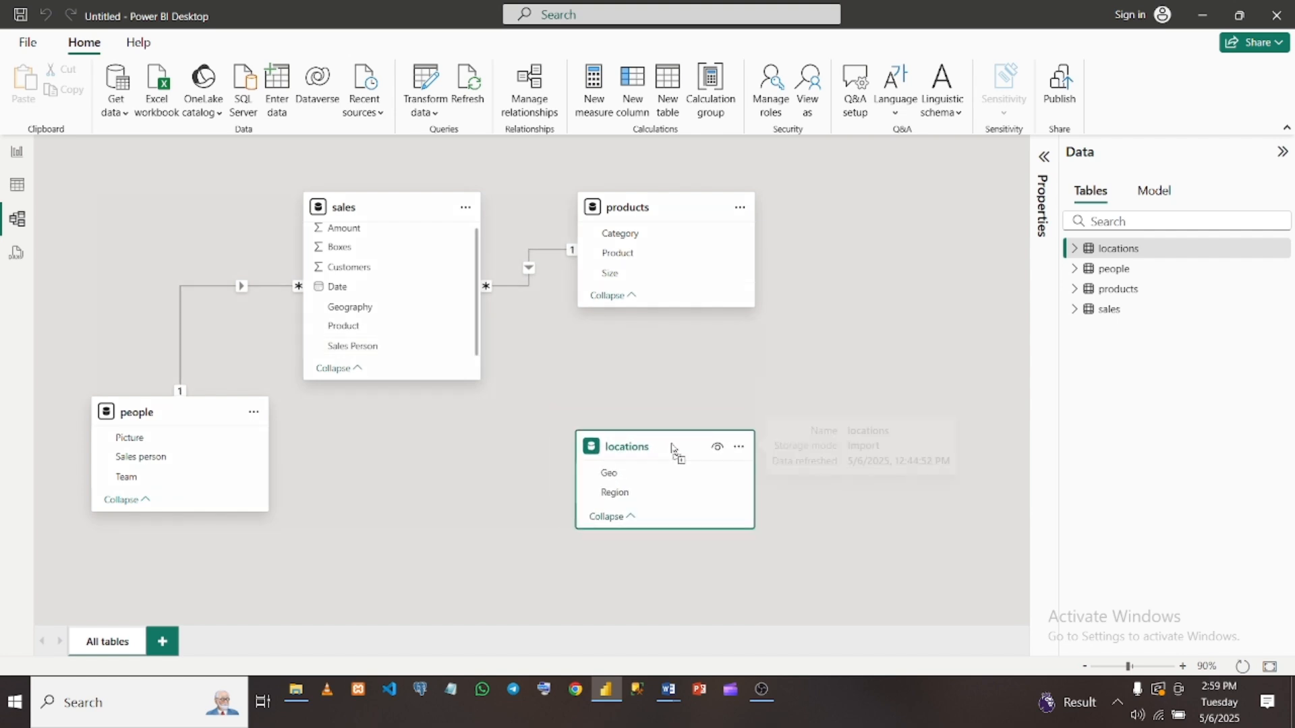
pyautogui.moveTo(673, 449)
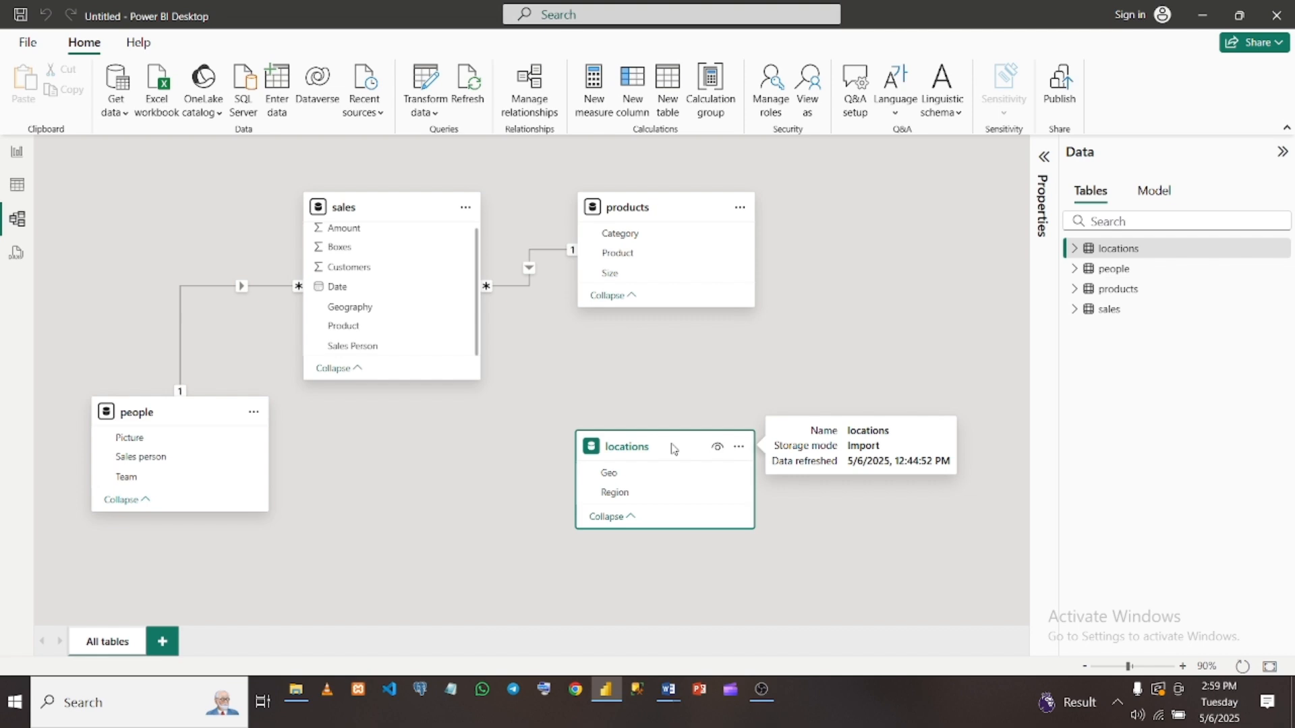
# Inspect the relationship between sales and people, including its linked columns and cardinality choices, and close it without saving
pyautogui.rightClick(206, 291)
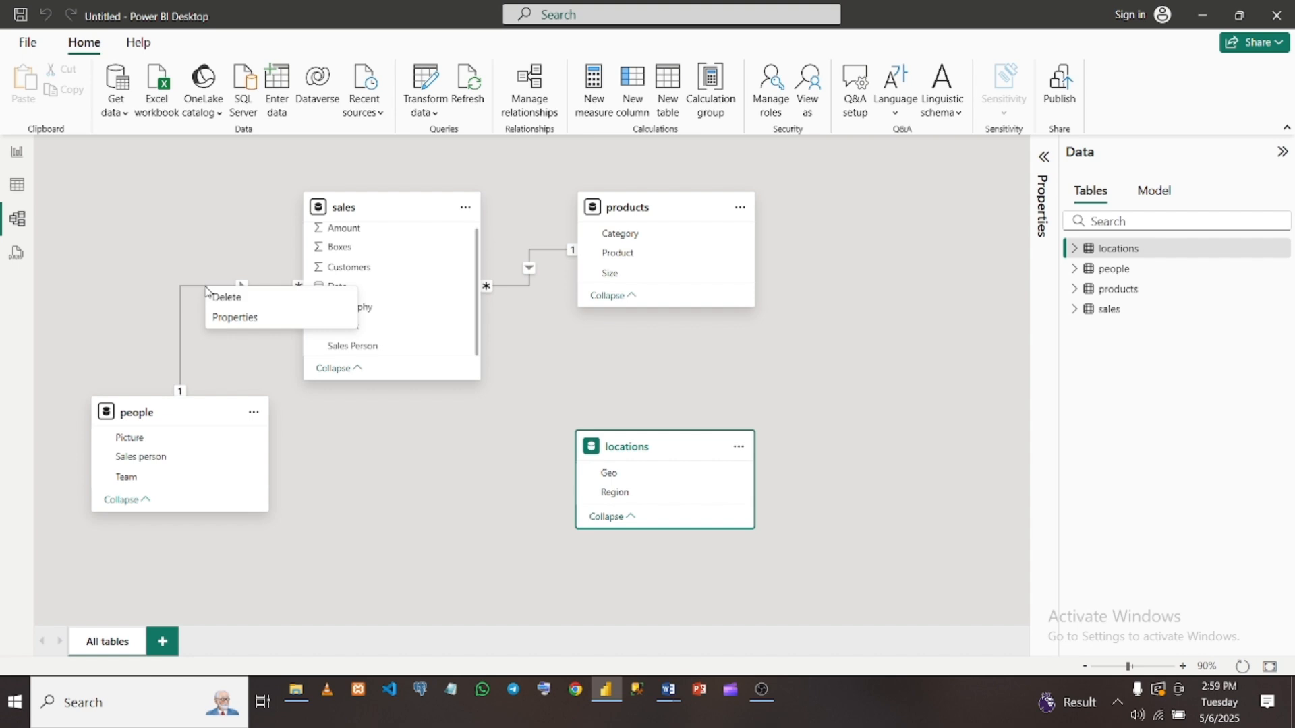
pyautogui.click(227, 318)
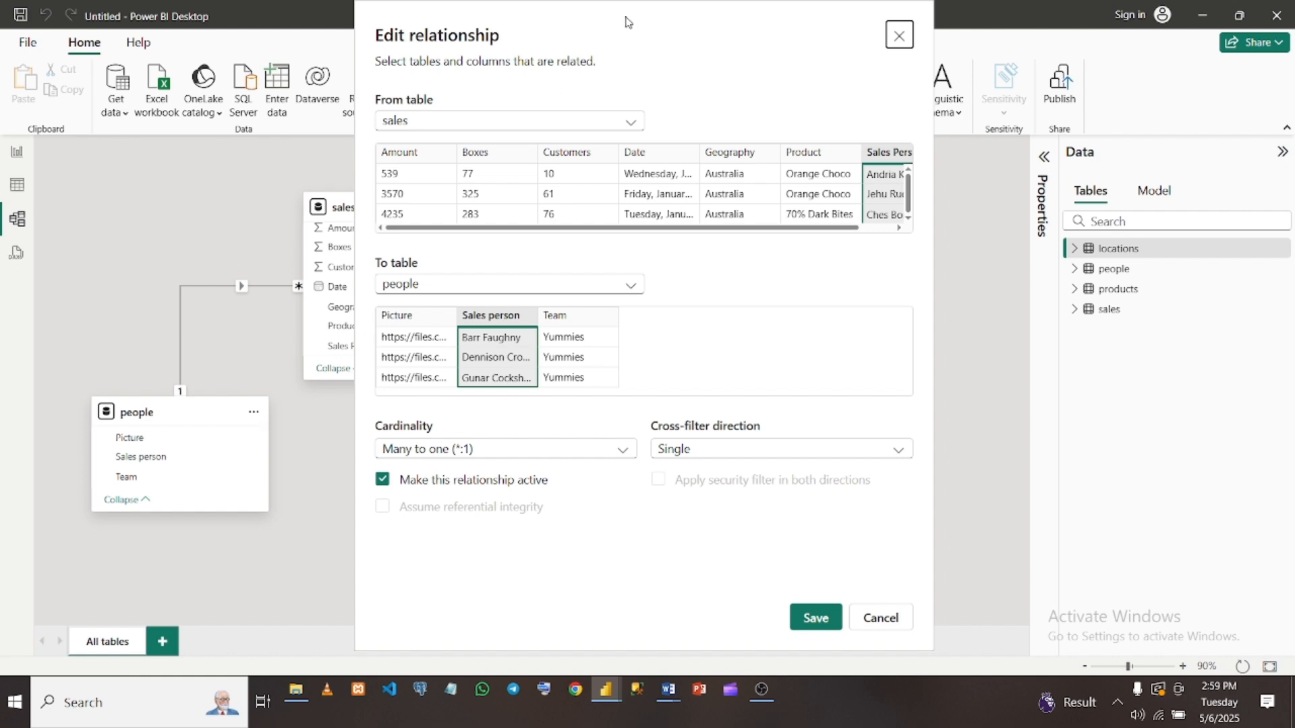
pyautogui.moveTo(668, 27); pyautogui.dragTo(807, 29)
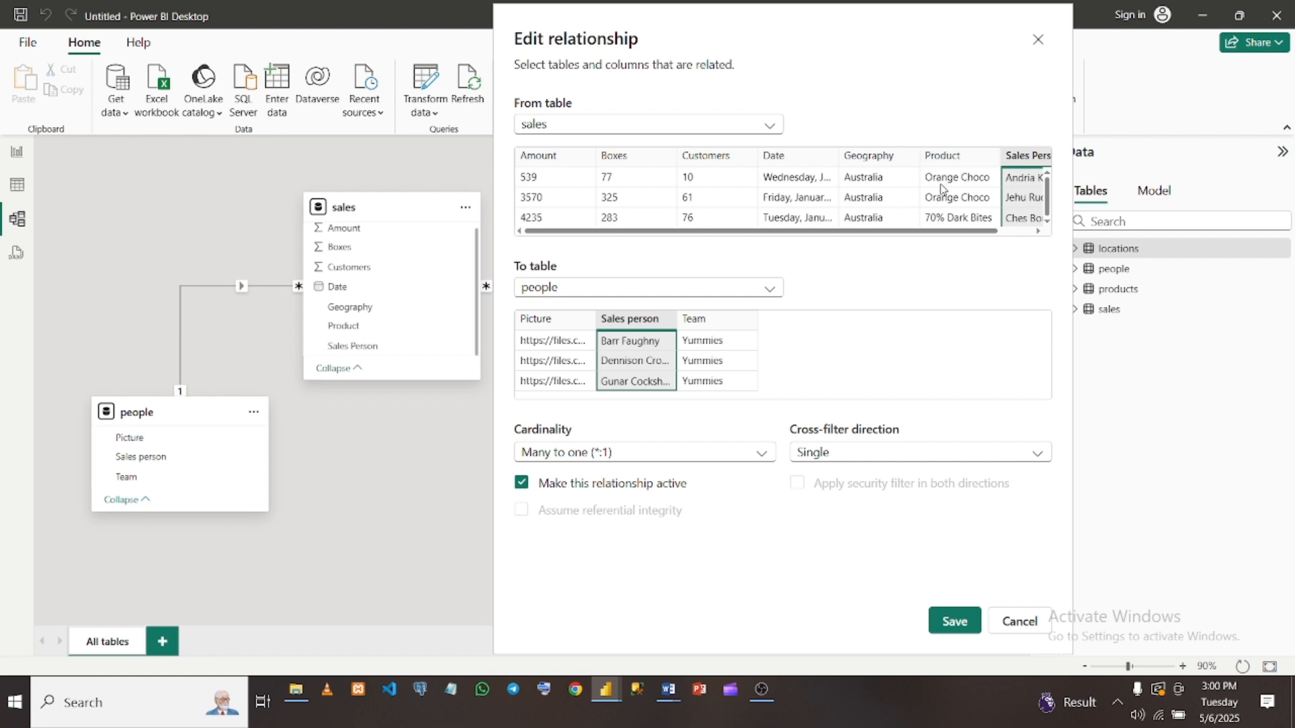
pyautogui.hscroll(2, 940, 189)
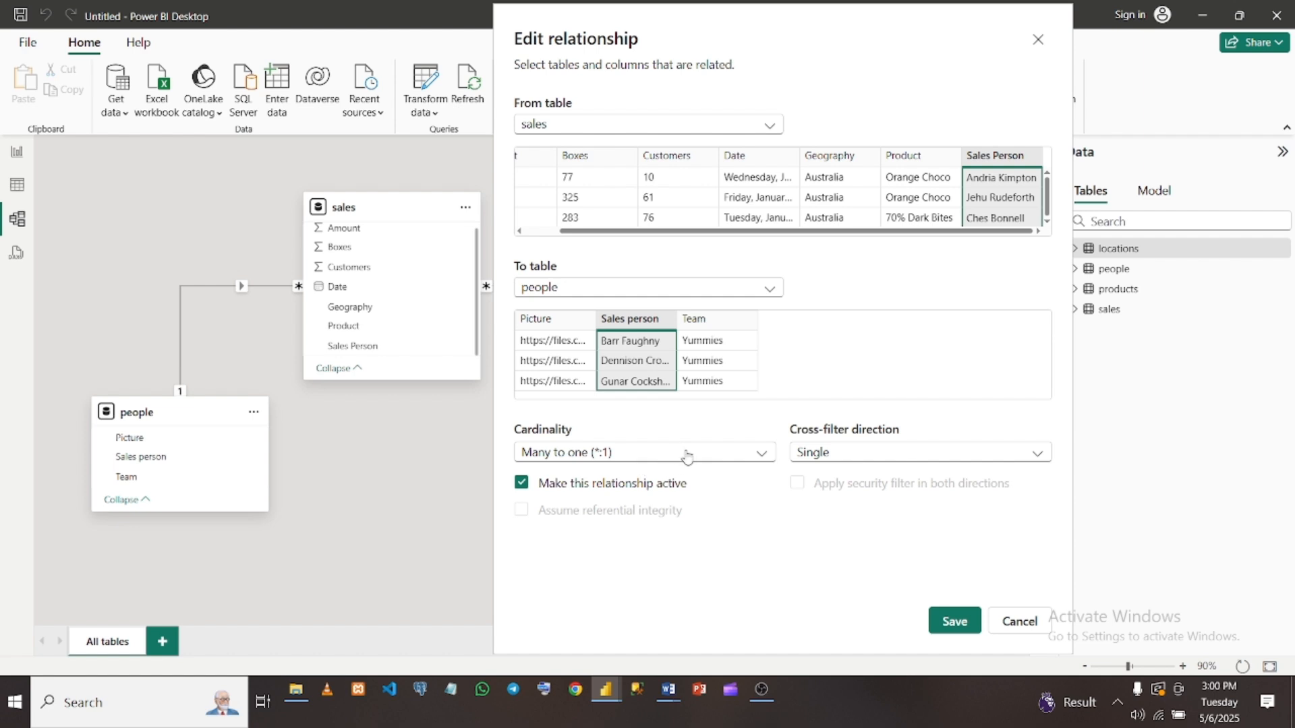
pyautogui.click(760, 456)
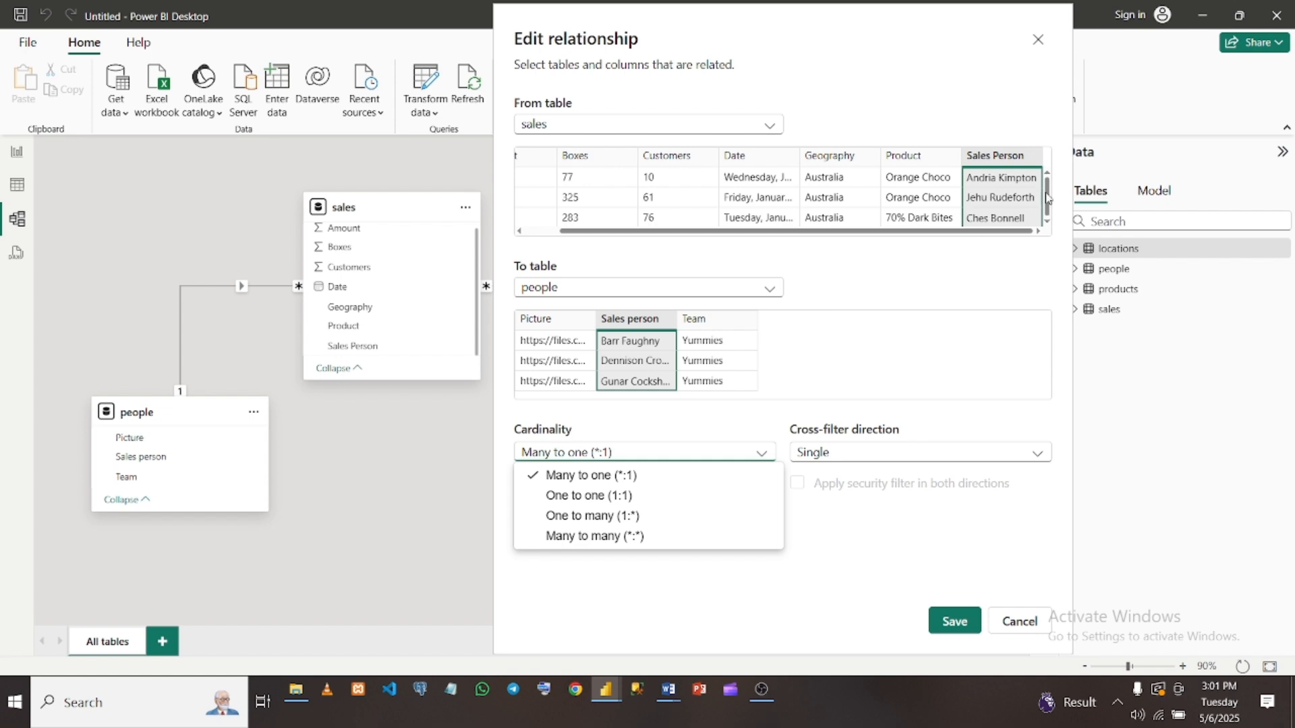
pyautogui.click(1049, 223)
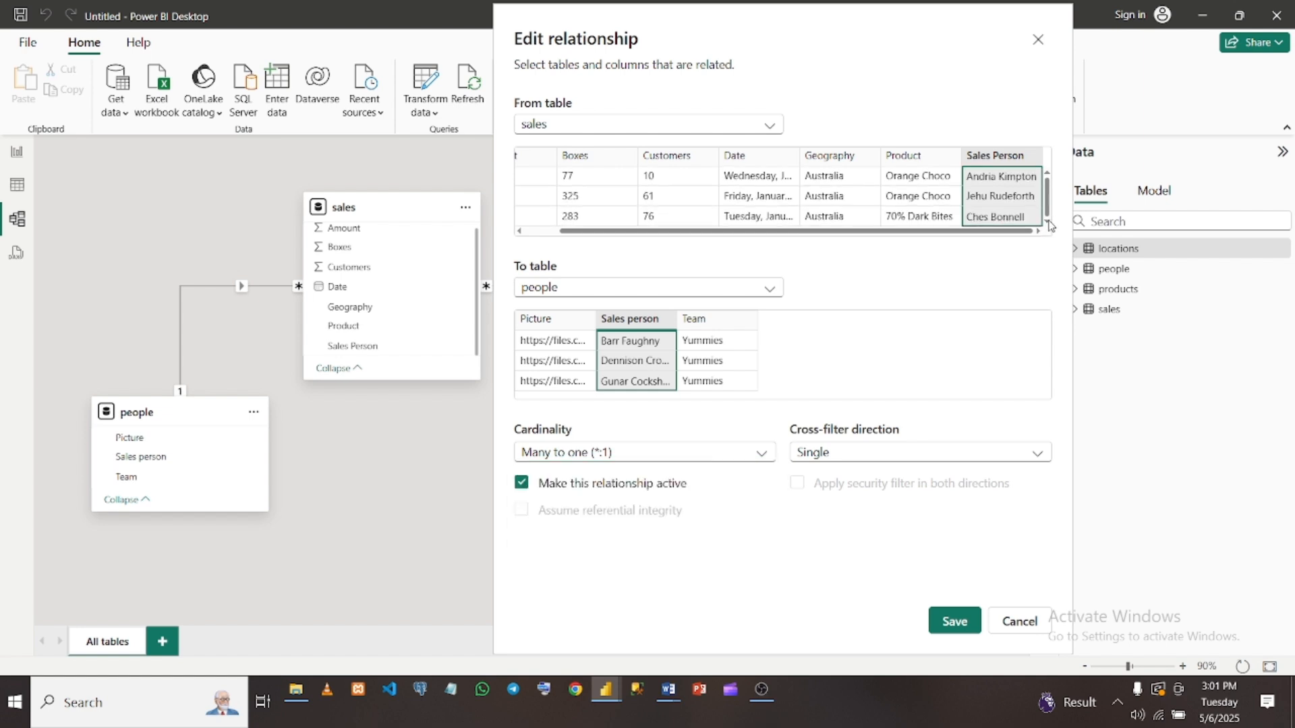
pyautogui.click(1047, 176)
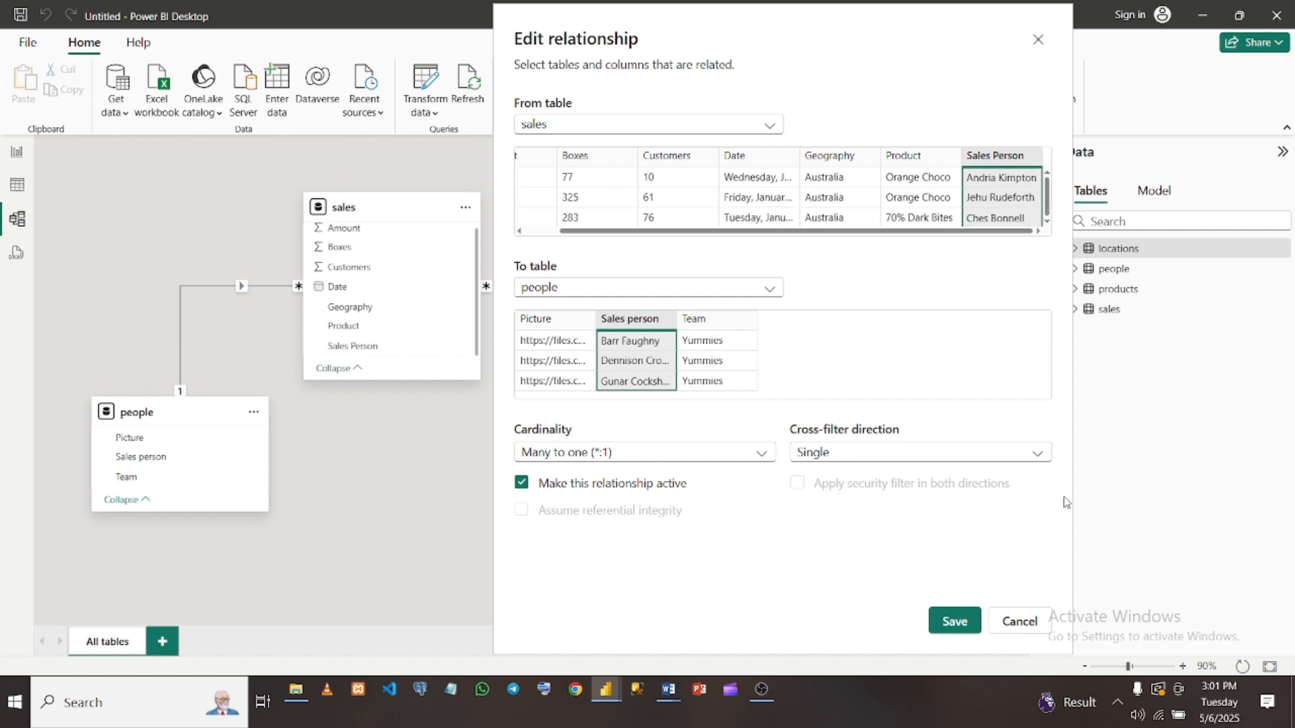
pyautogui.click(1020, 621)
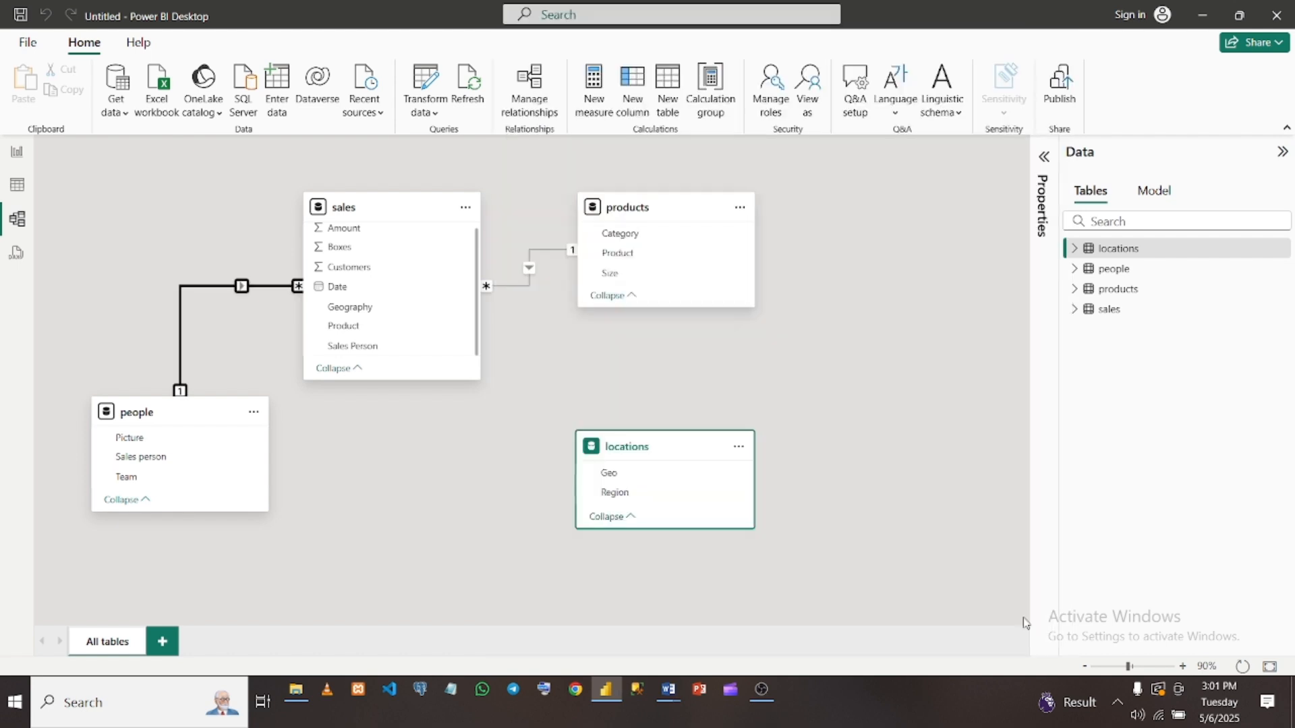
# View the data rows of the sales table and those of the people table
pyautogui.click(17, 187)
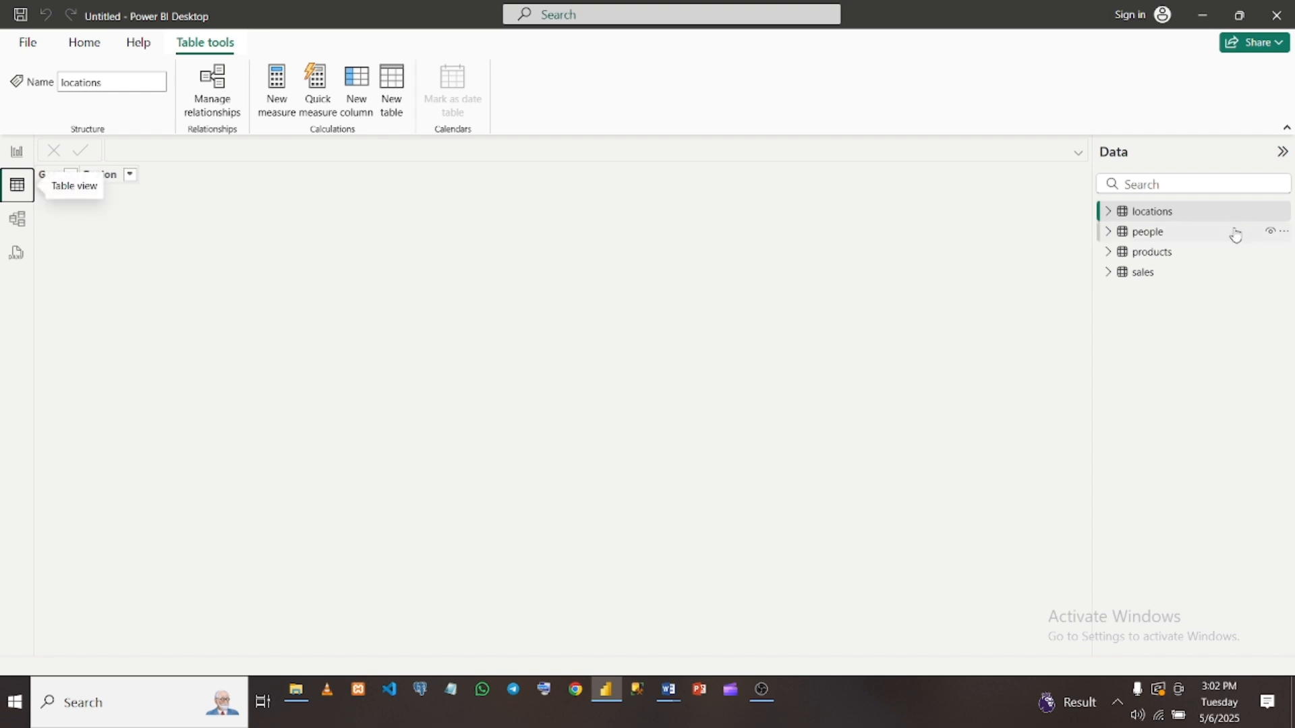
pyautogui.click(1144, 273)
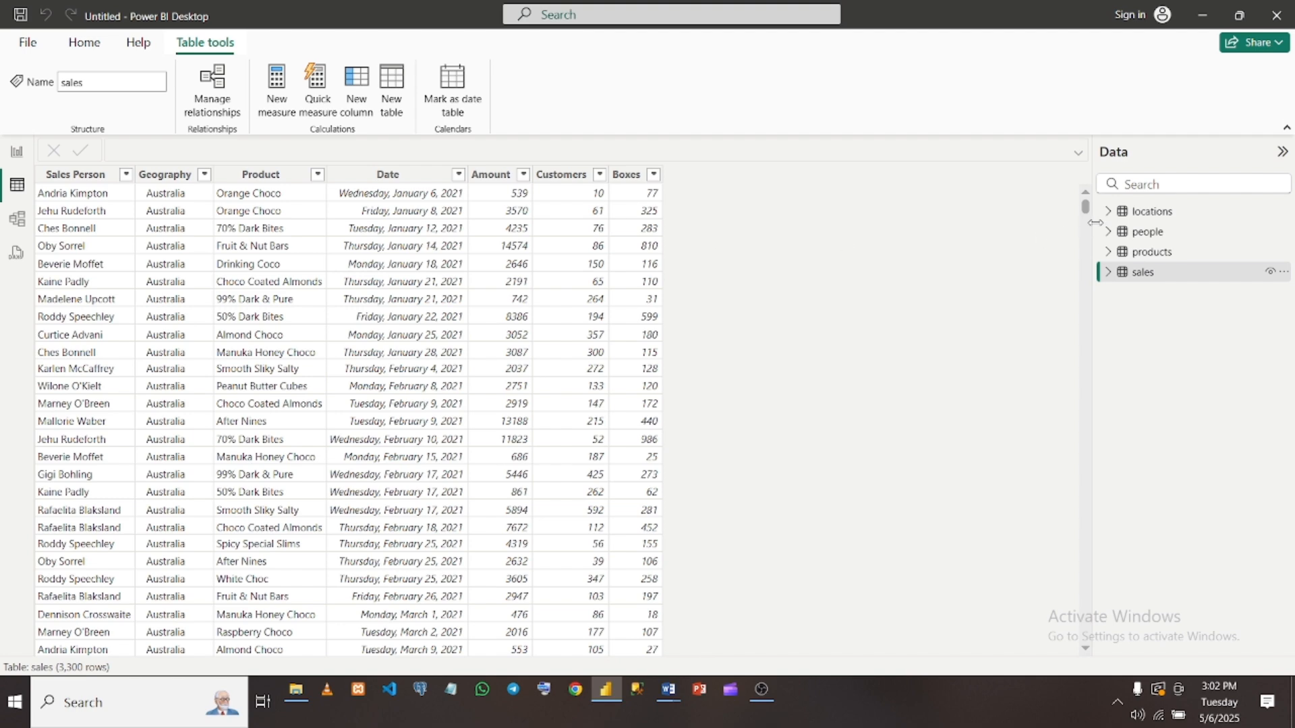
pyautogui.click(1142, 242)
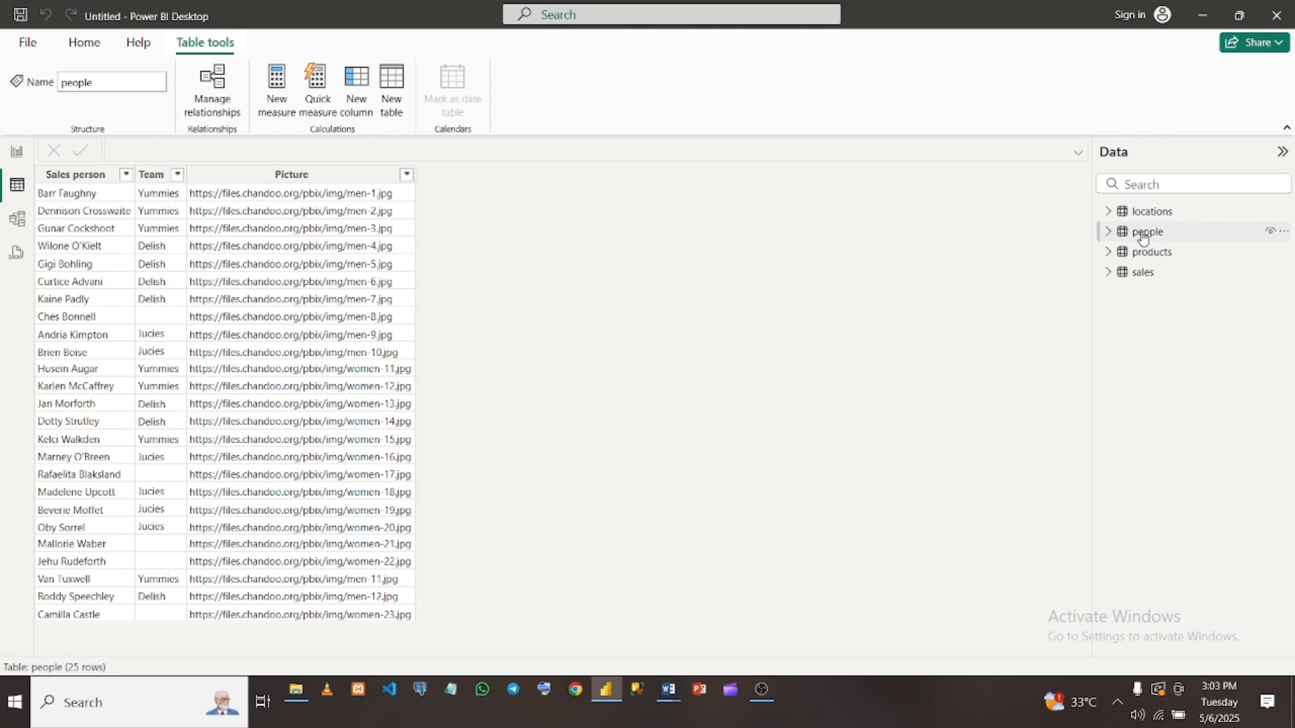
# Look through the Sales Person column of the sales table to check whether names repeat, and return to the first rows
pyautogui.click(1139, 274)
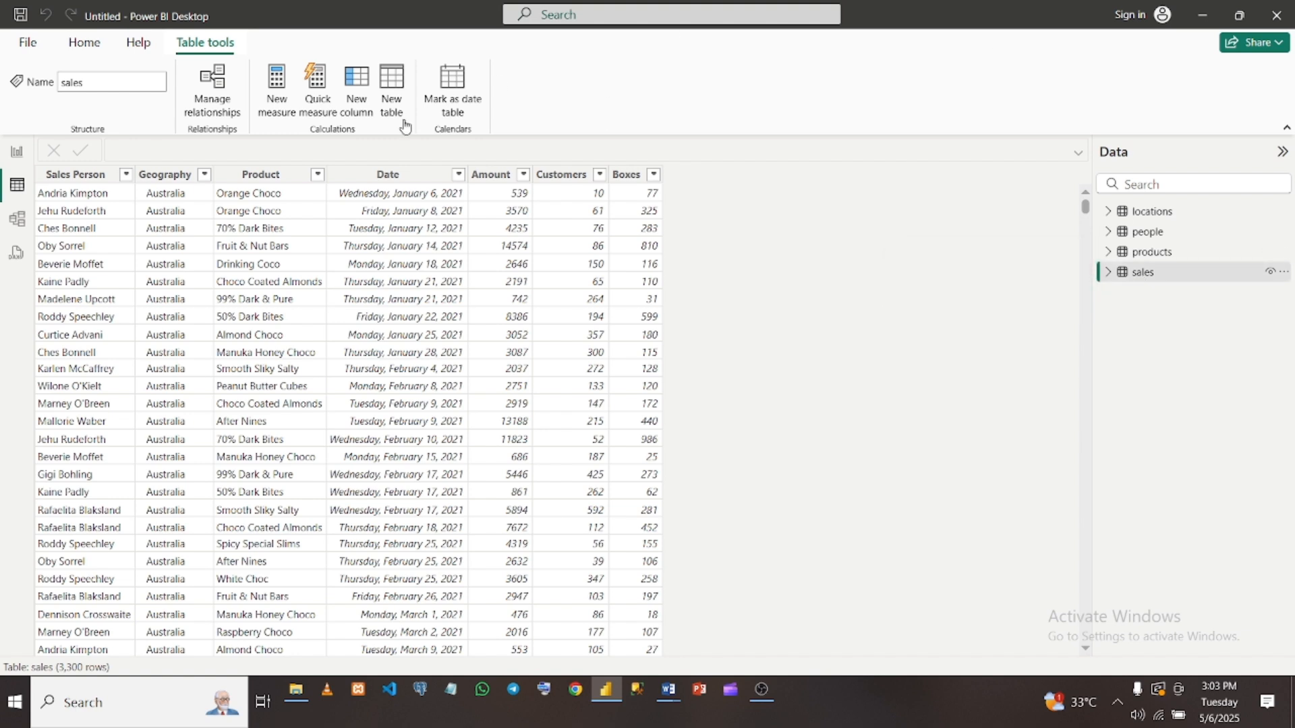
pyautogui.click(63, 247)
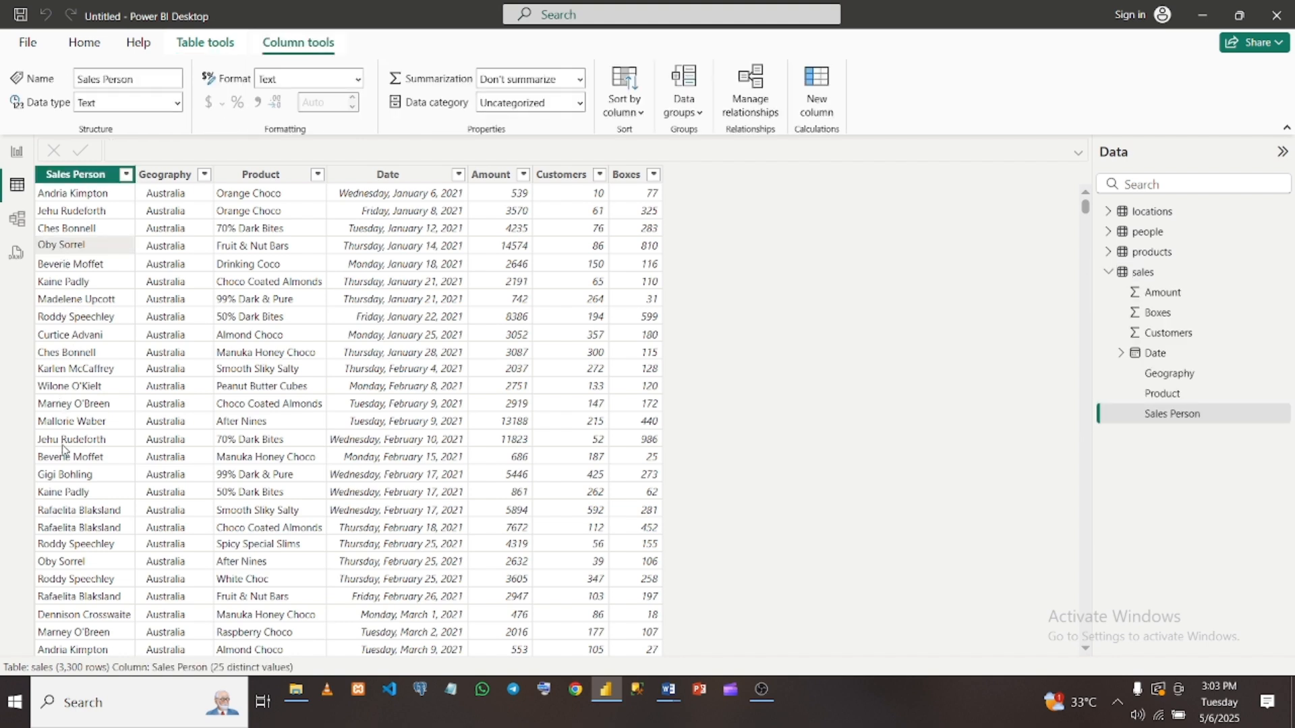
pyautogui.click(77, 564)
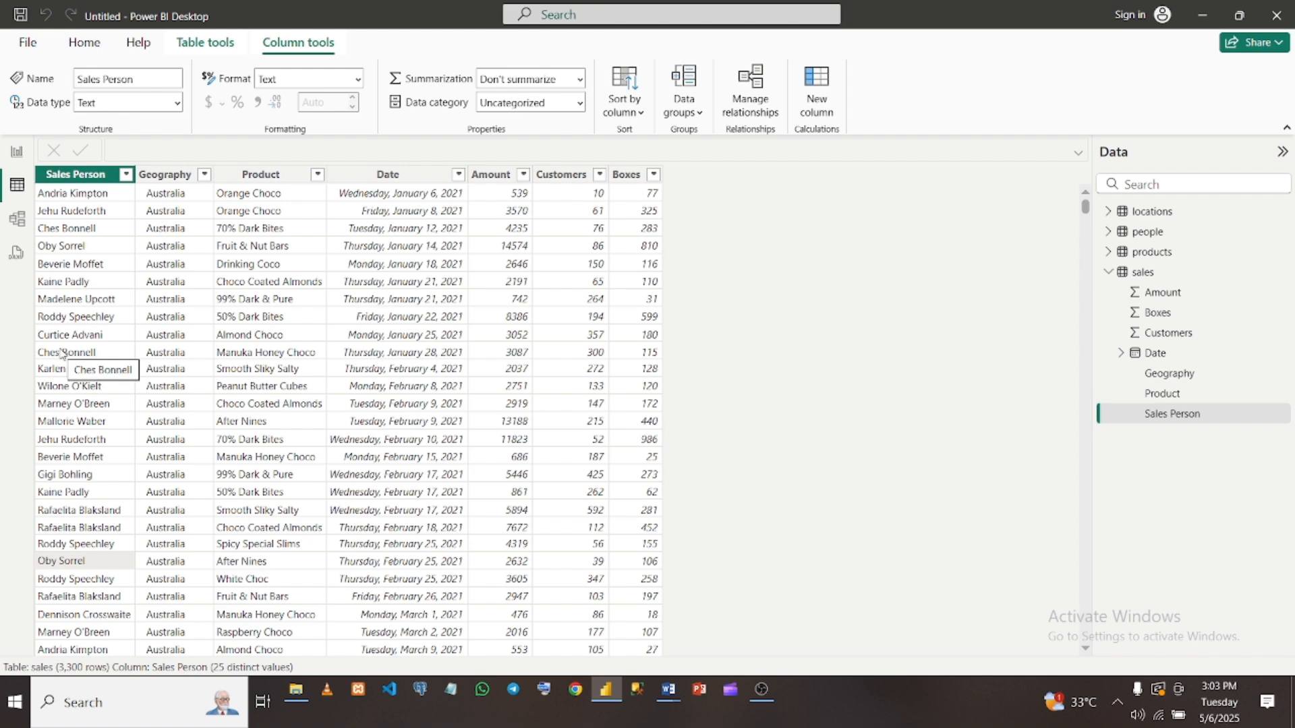
pyautogui.scroll(-6, 62, 354)
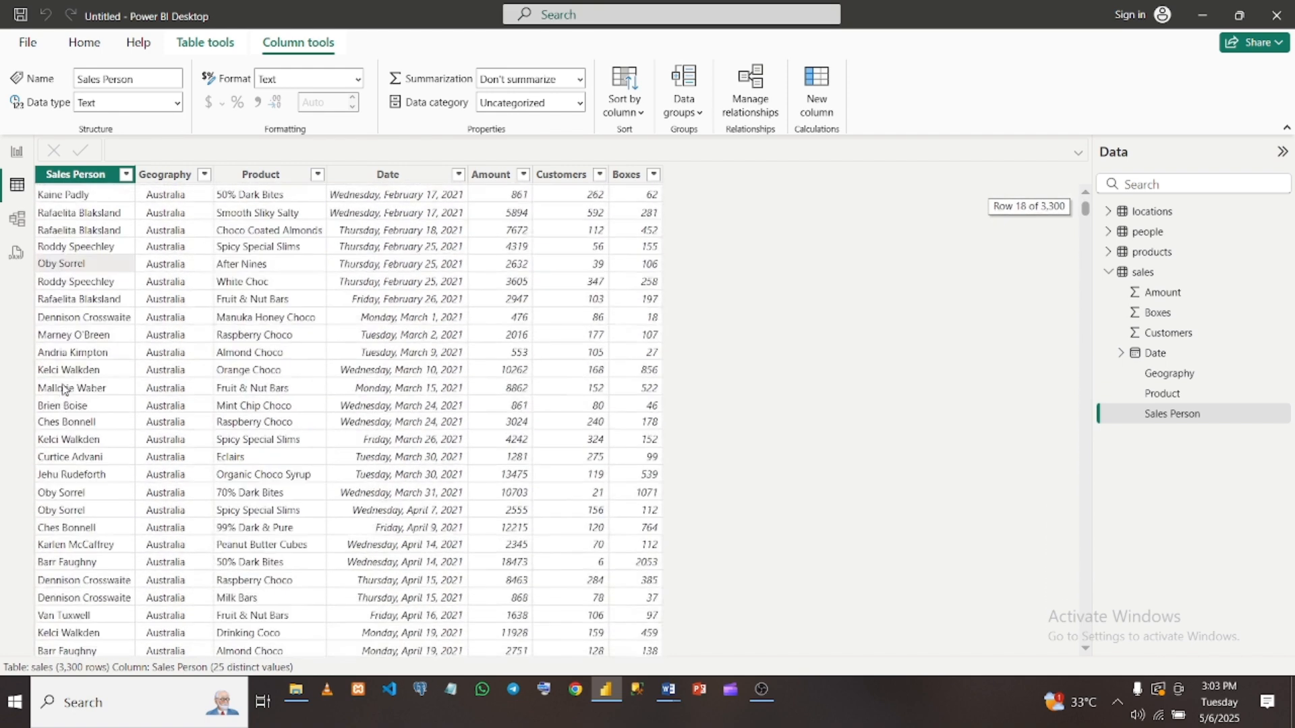
pyautogui.scroll(-1, 62, 389)
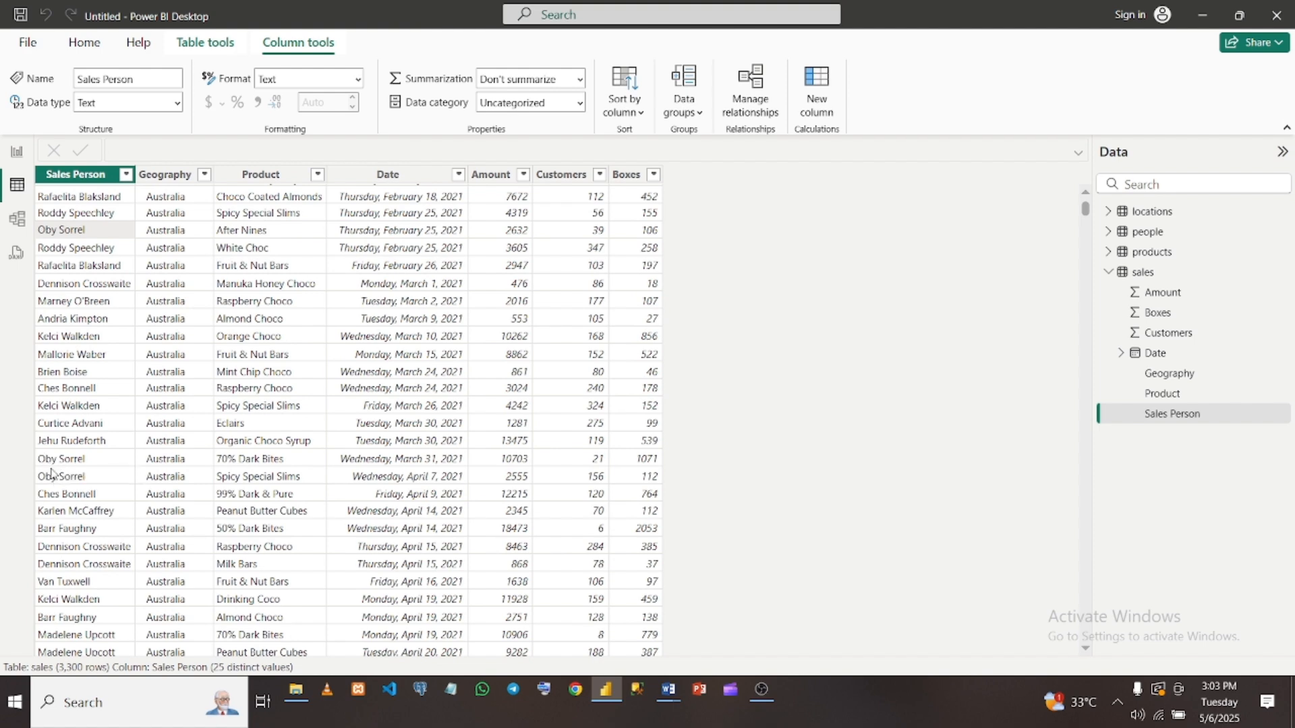
pyautogui.scroll(-6, 64, 482)
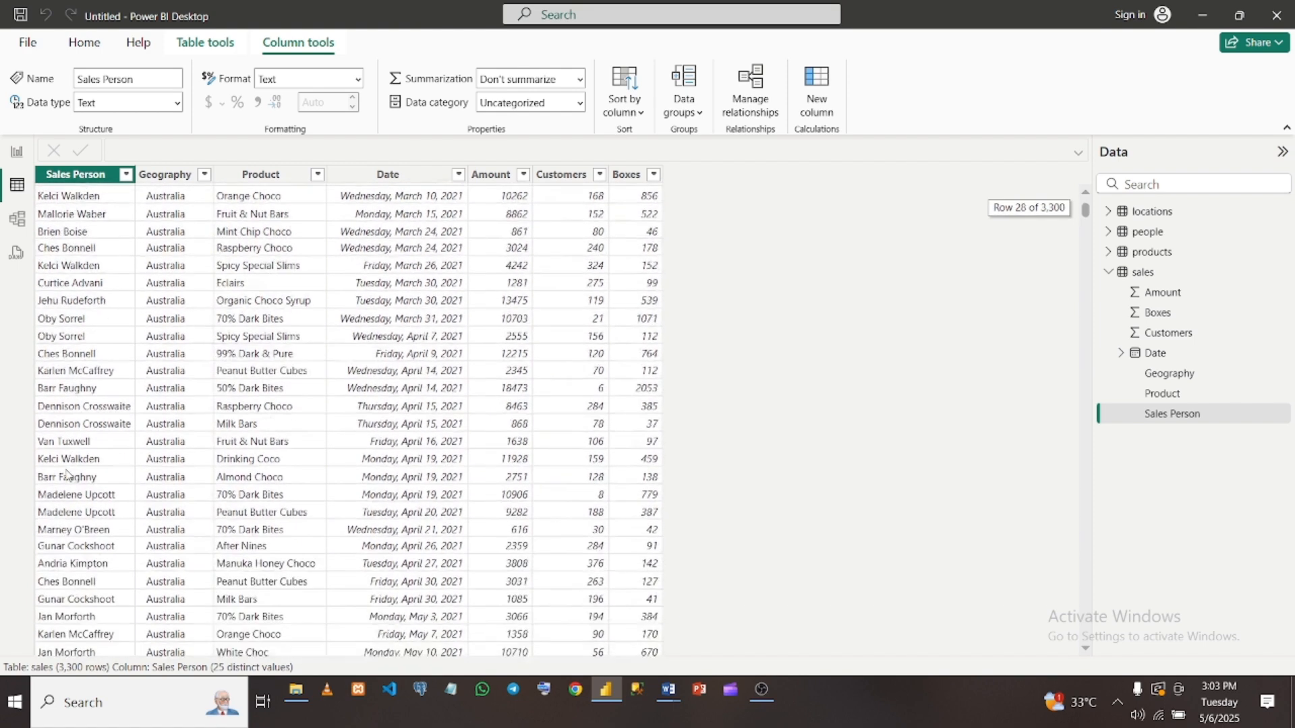
pyautogui.scroll(-2, 67, 474)
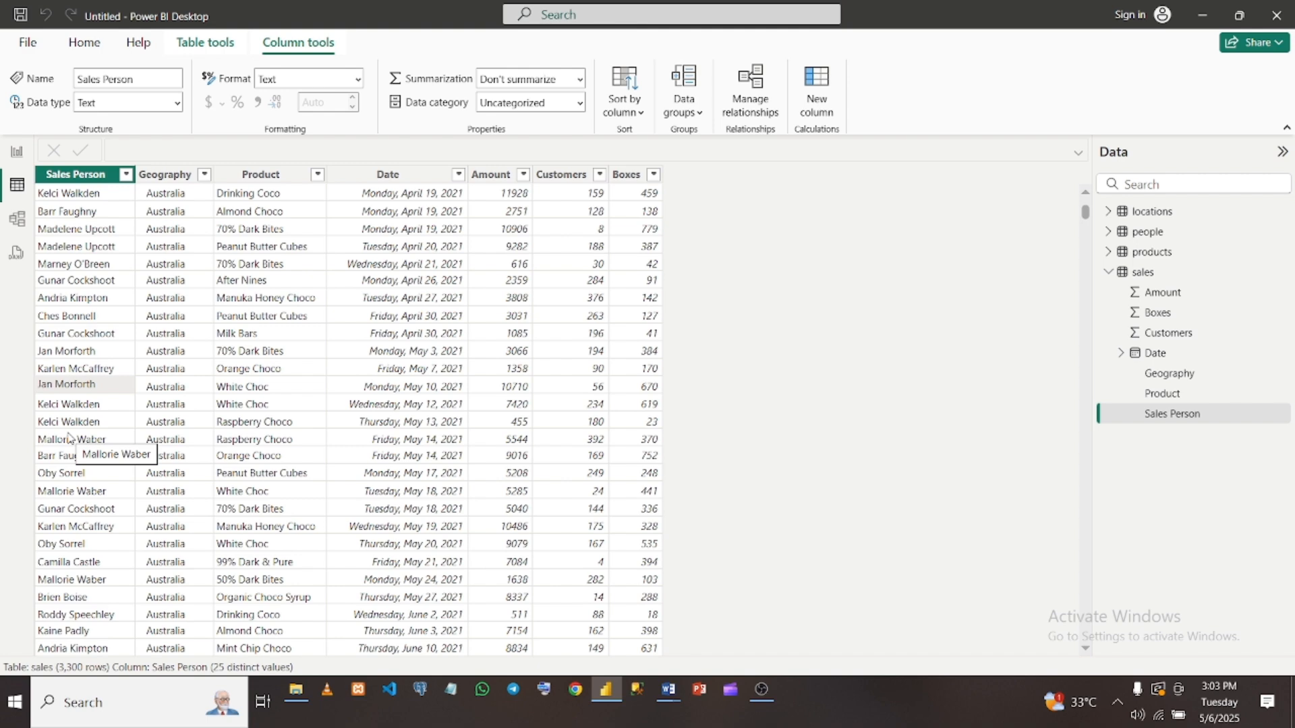
pyautogui.scroll(4, 73, 363)
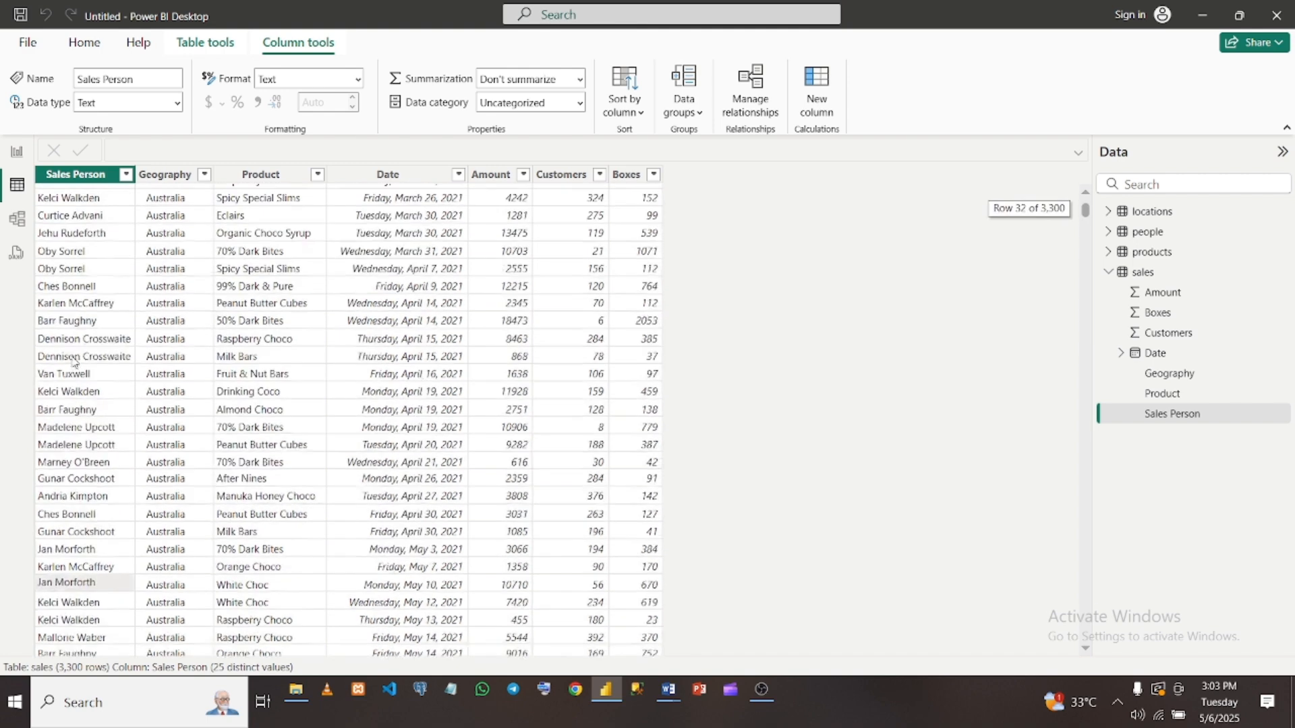
pyautogui.scroll(10, 73, 362)
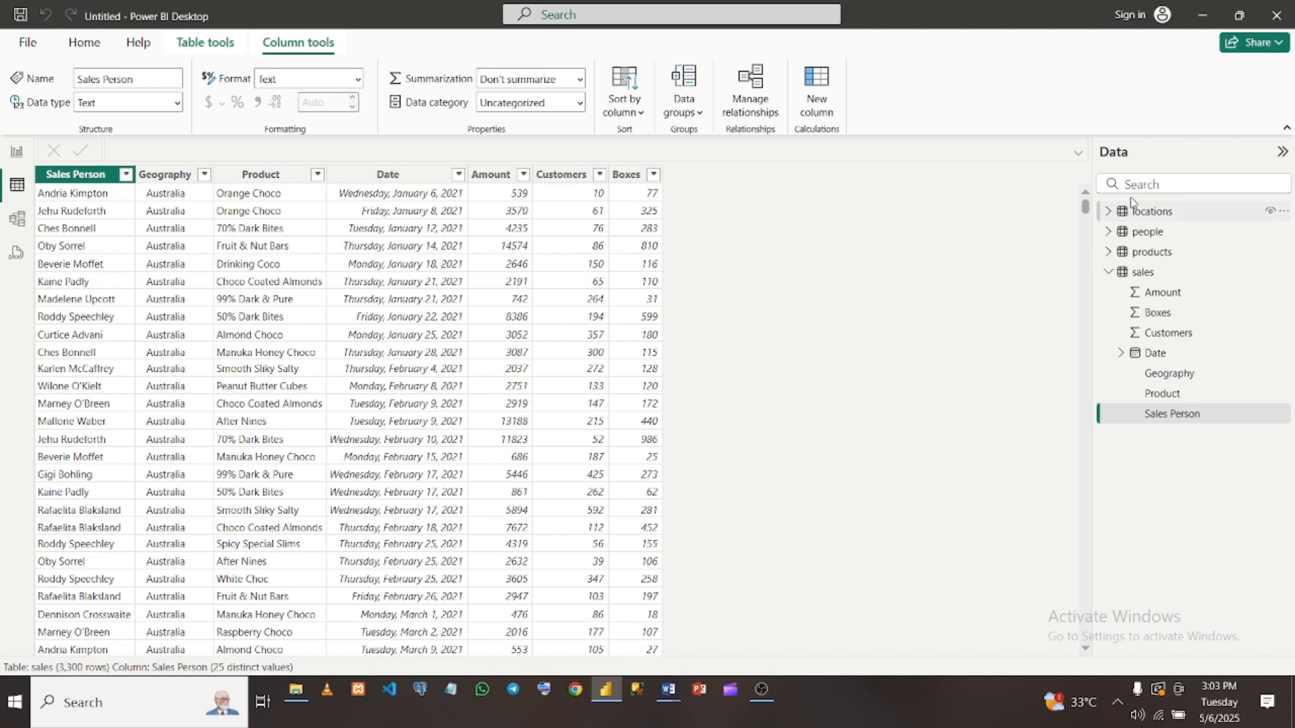
# Examine the Sales person column in the people table for comparison and return to the sales table's data
pyautogui.click(1145, 232)
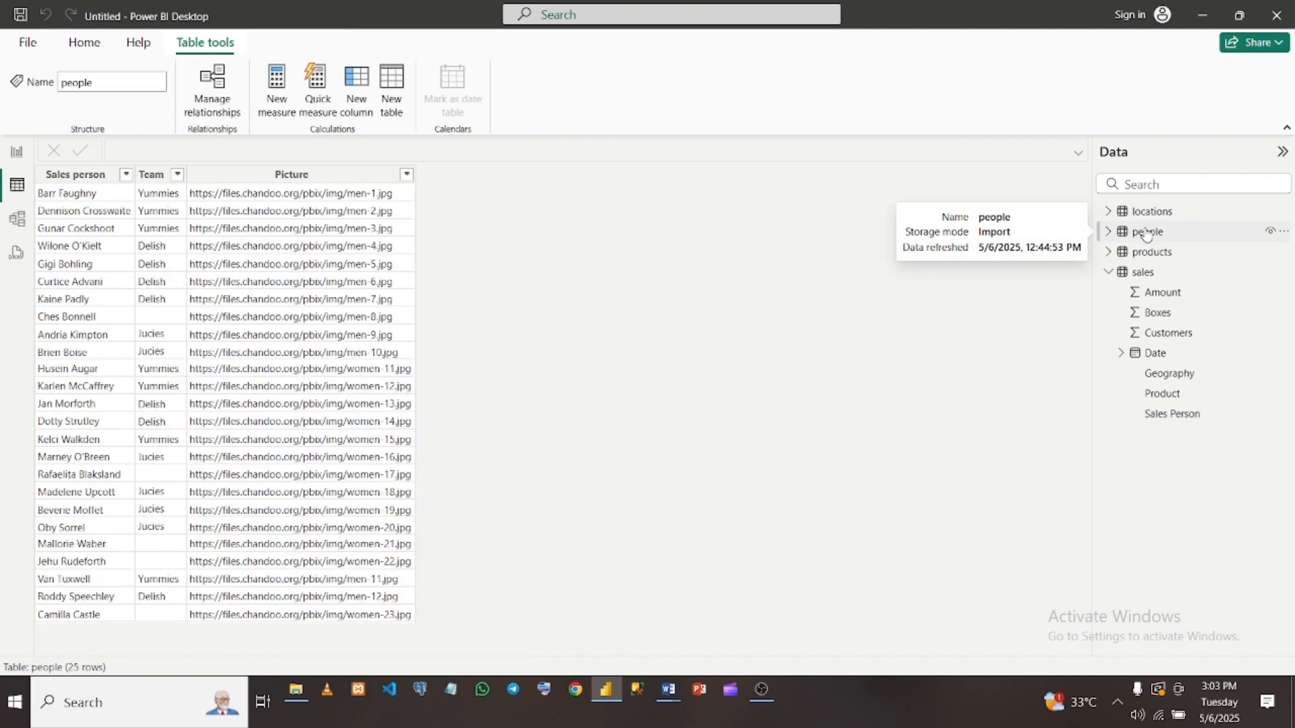
pyautogui.click(87, 177)
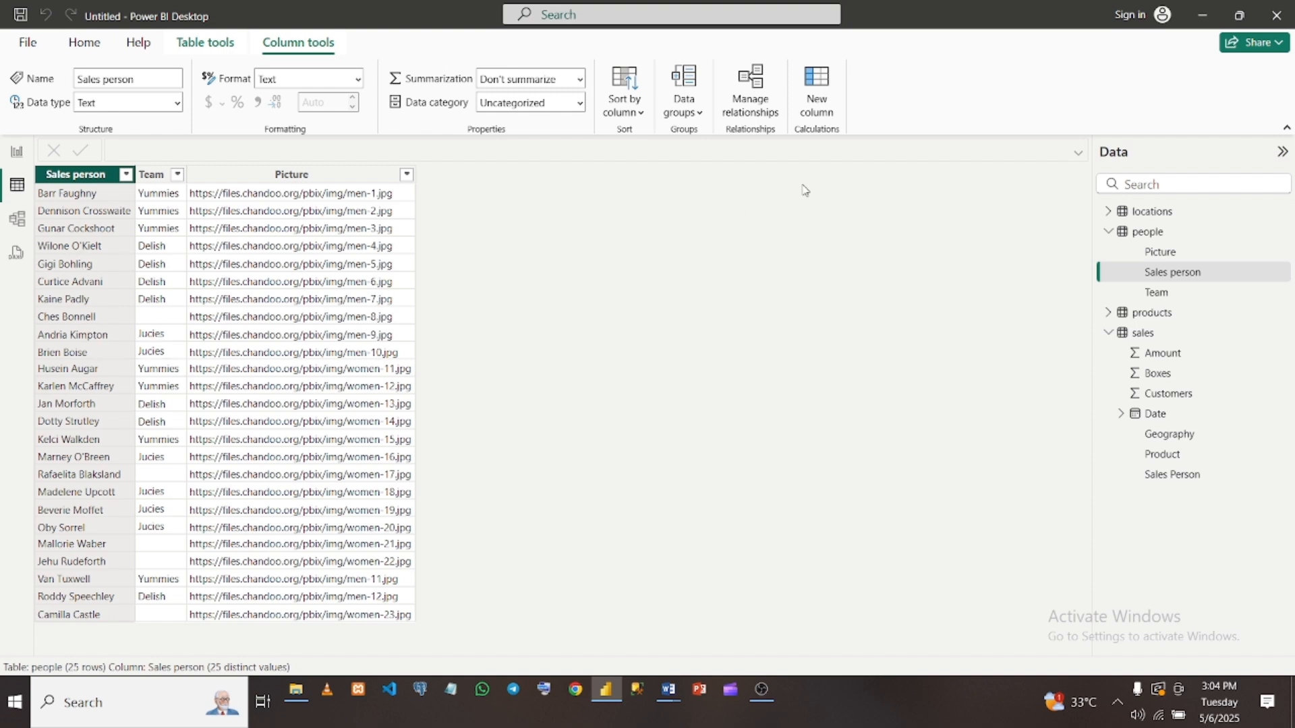
pyautogui.click(1140, 333)
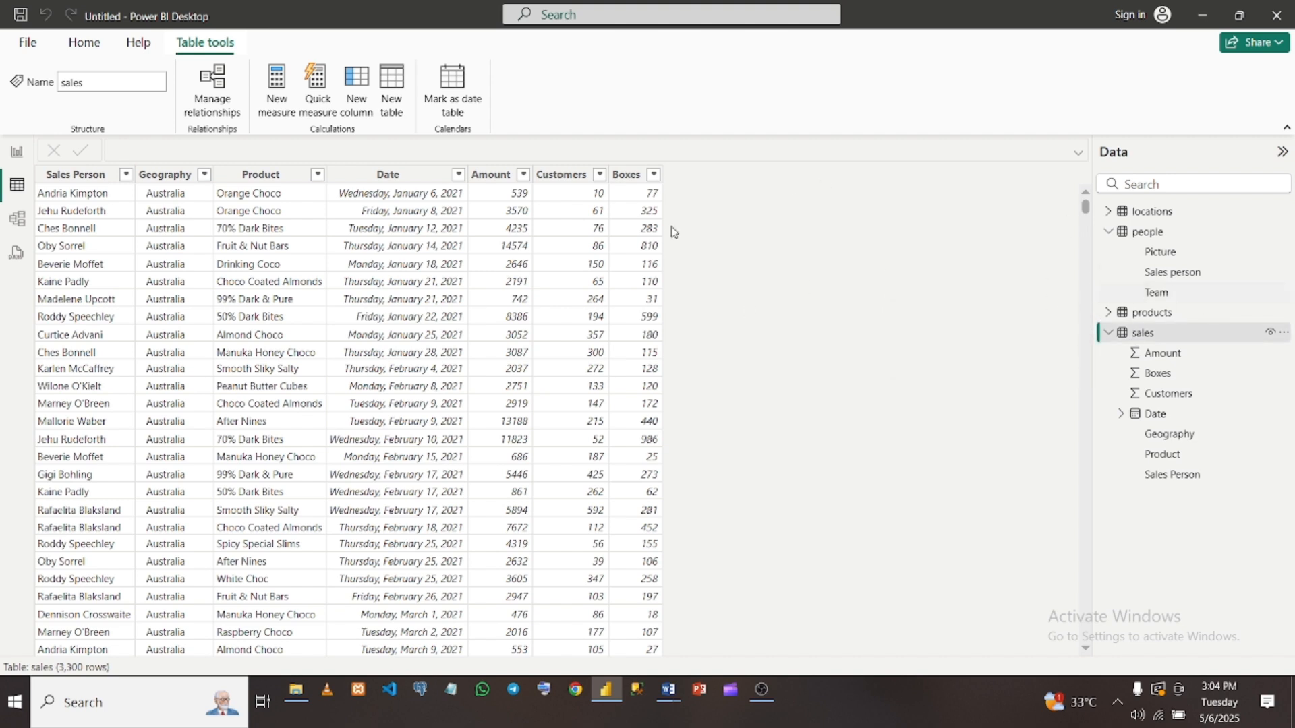
# Inspect the relationship between sales and products in the model diagram, reviewing its columns and cardinality, and close it without saving
pyautogui.click(18, 222)
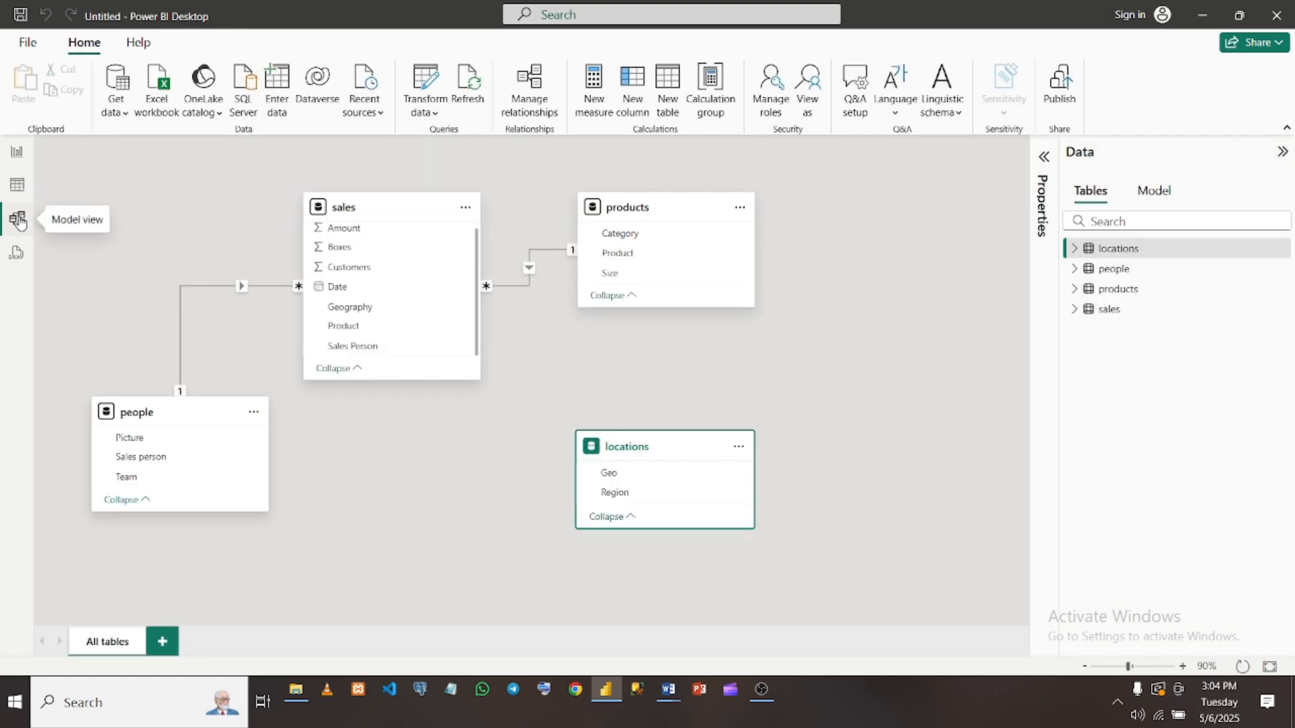
pyautogui.click(554, 252)
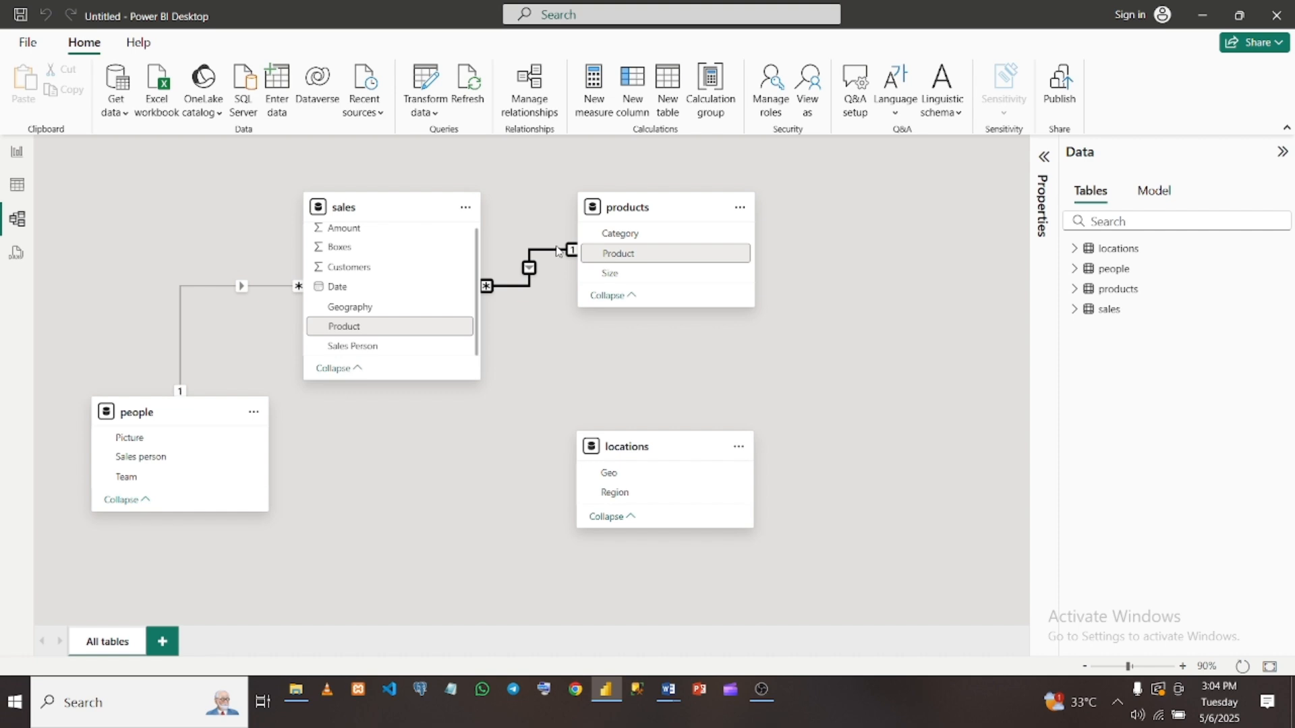
pyautogui.moveTo(613, 203)
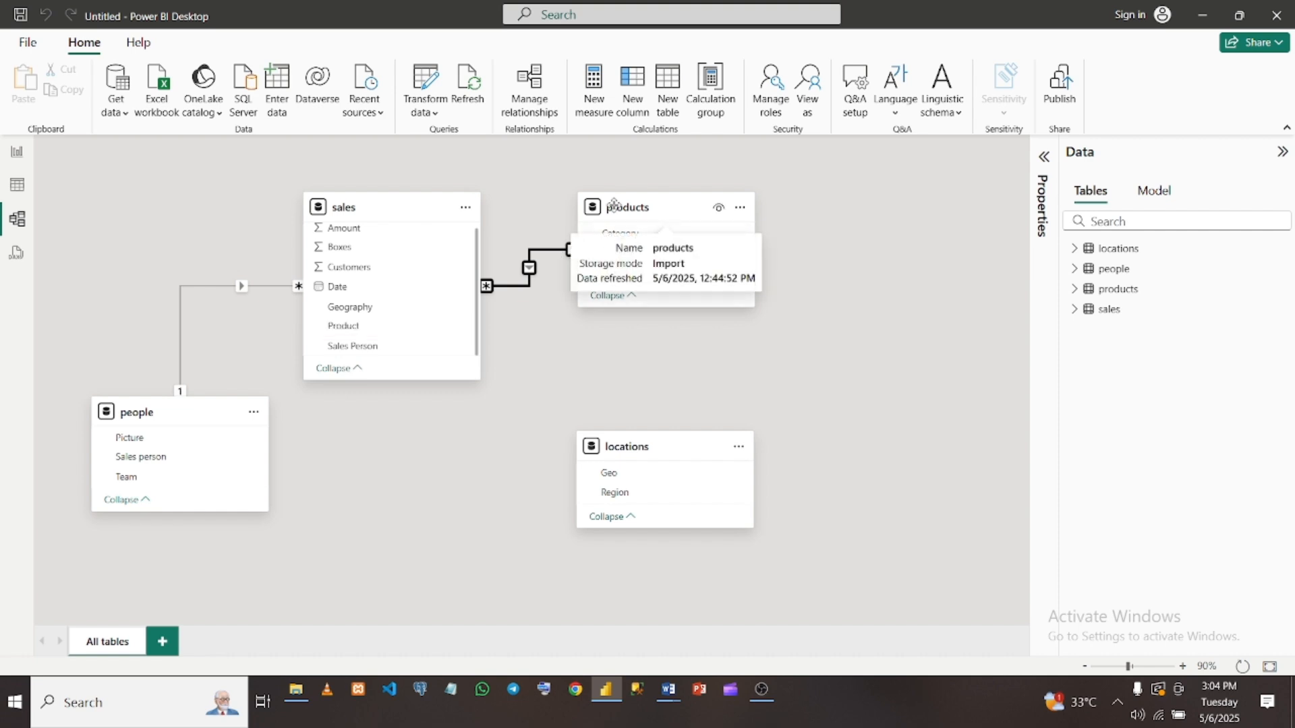
pyautogui.click(409, 222)
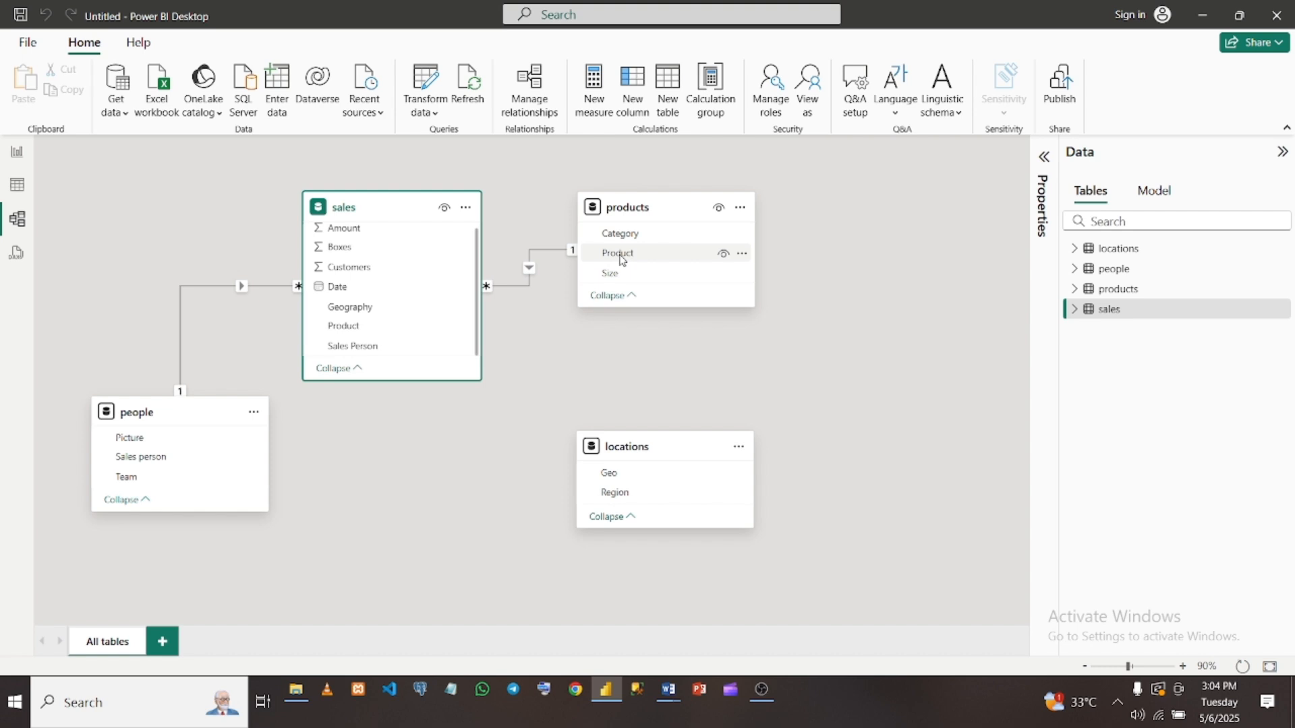
pyautogui.click(562, 251)
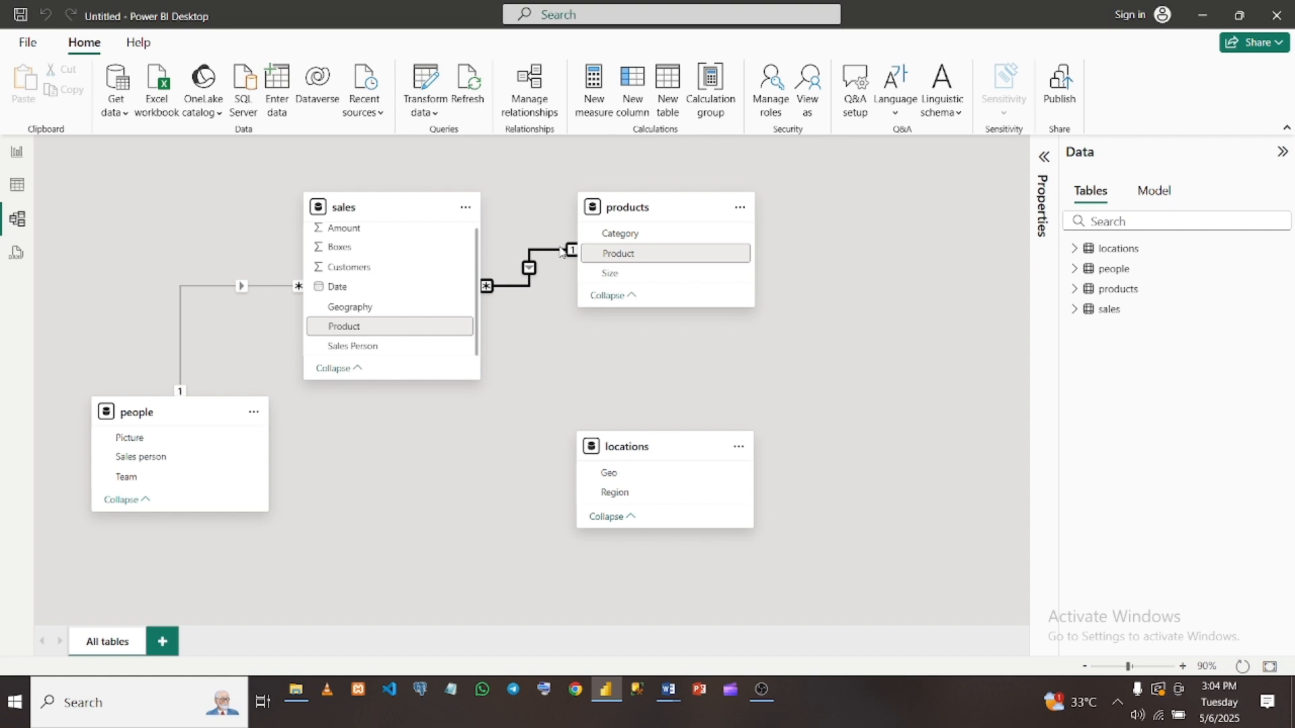
pyautogui.rightClick(561, 251)
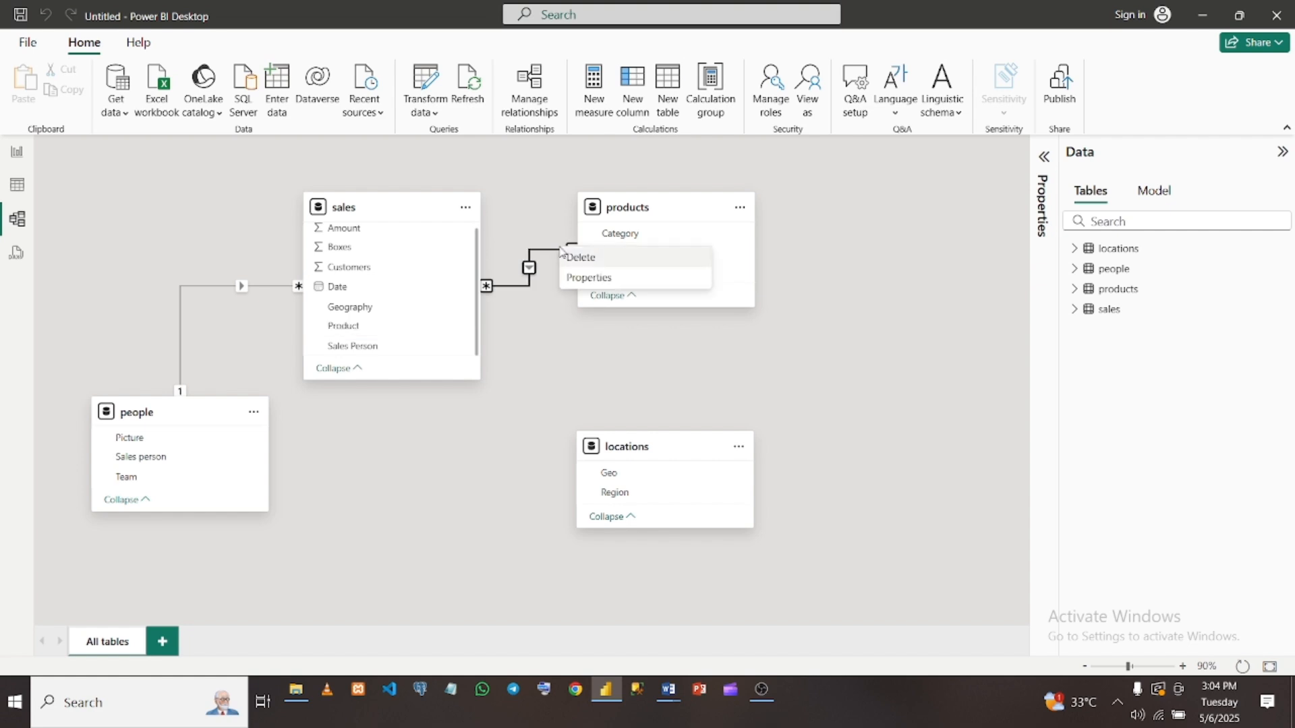
pyautogui.click(585, 286)
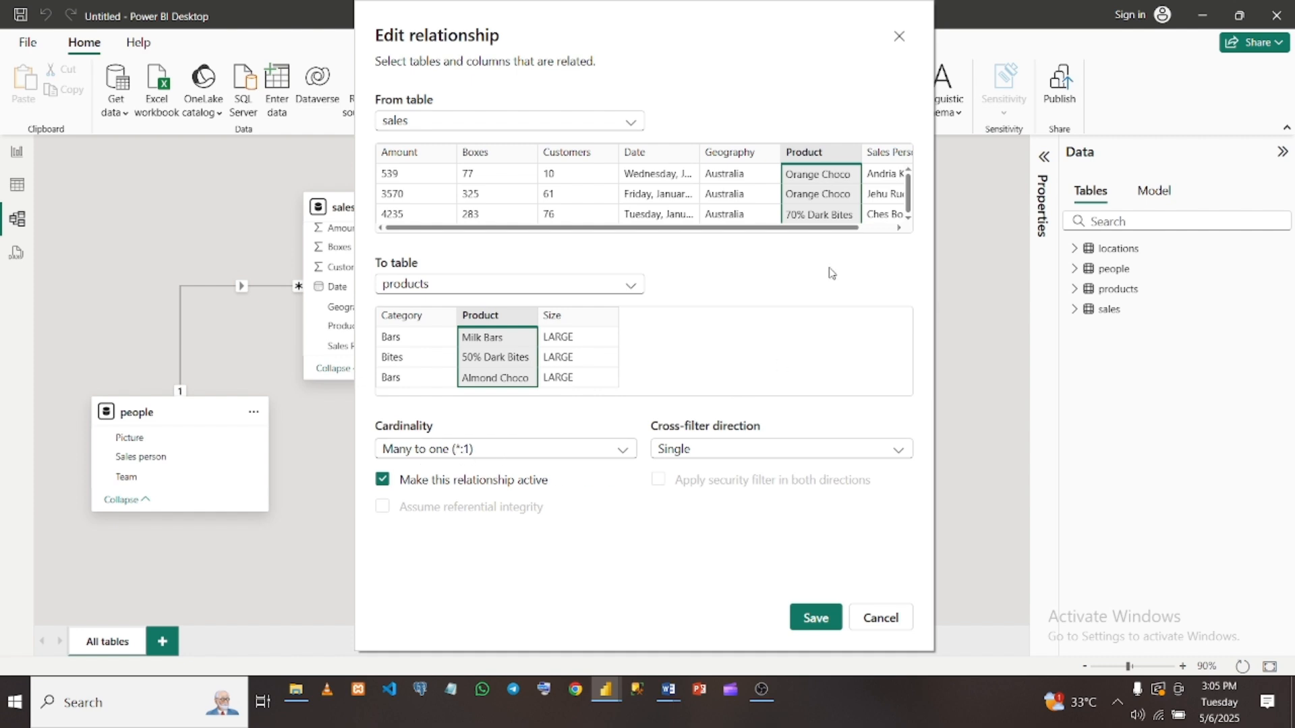
pyautogui.click(881, 621)
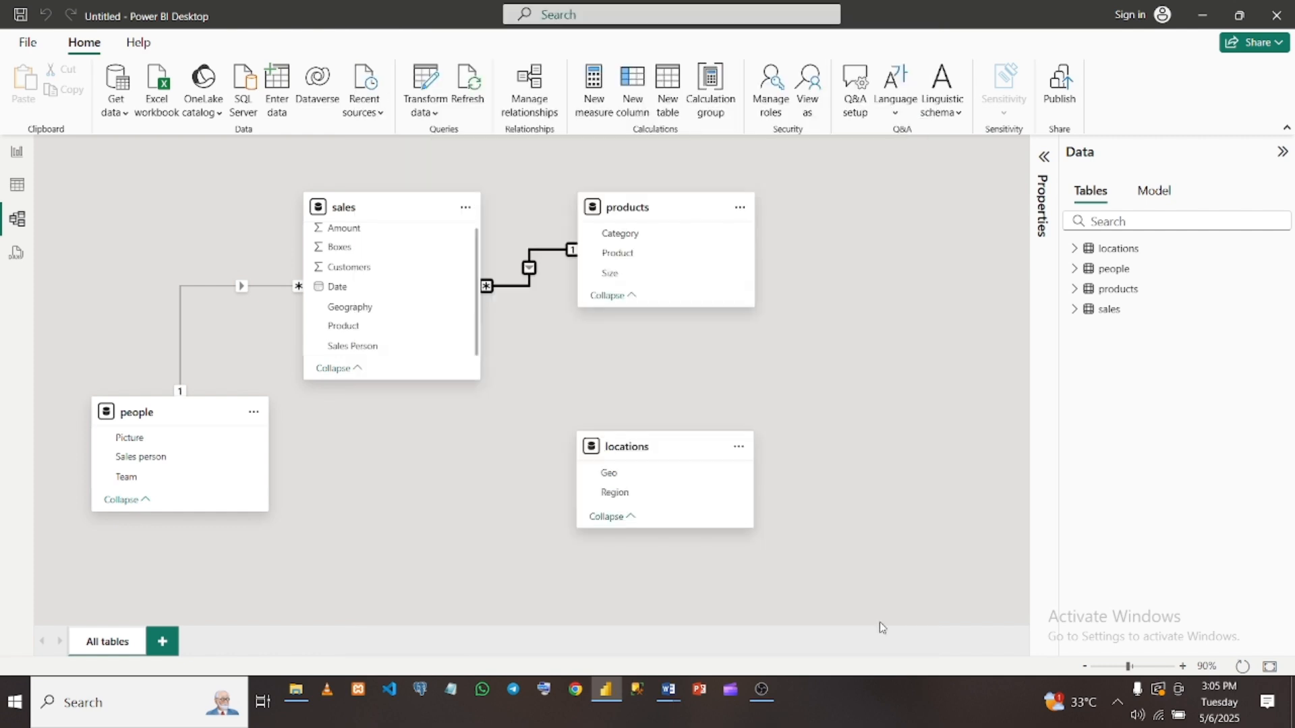
# Inspect the columns and cardinality of the relationship between sales and people, and close it without saving
pyautogui.click(192, 286)
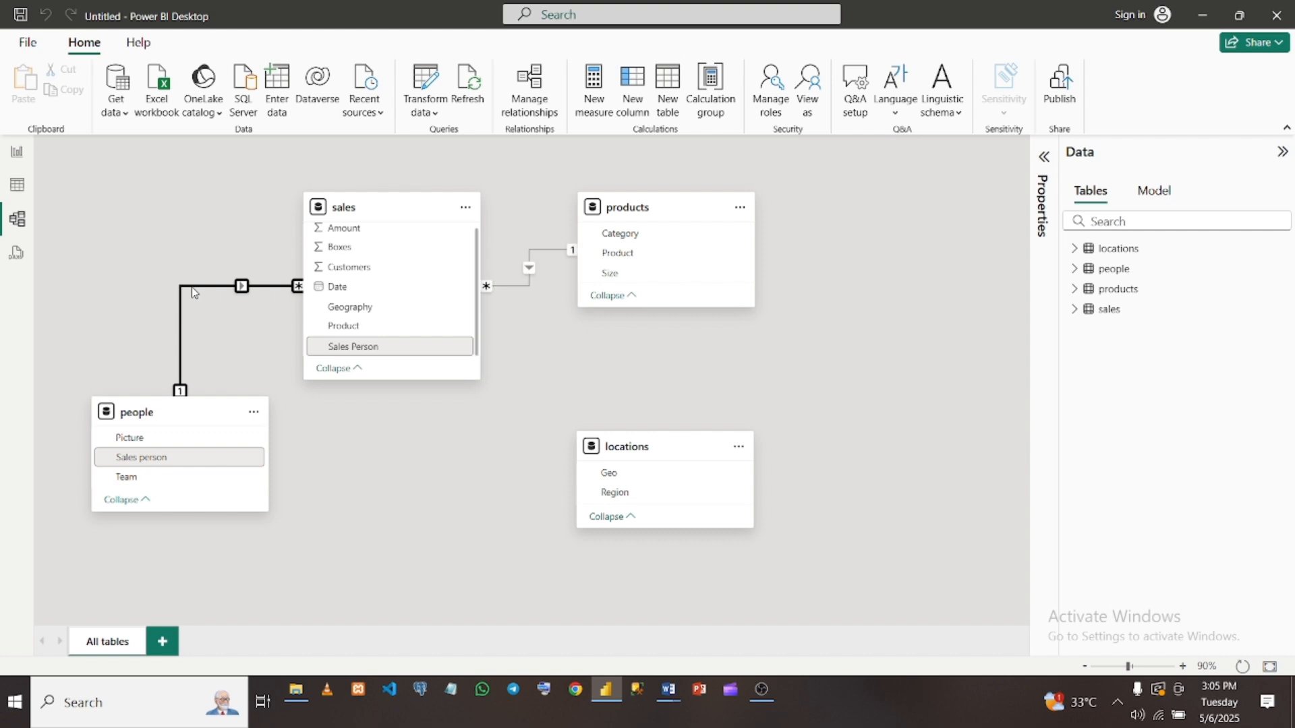
pyautogui.rightClick(193, 292)
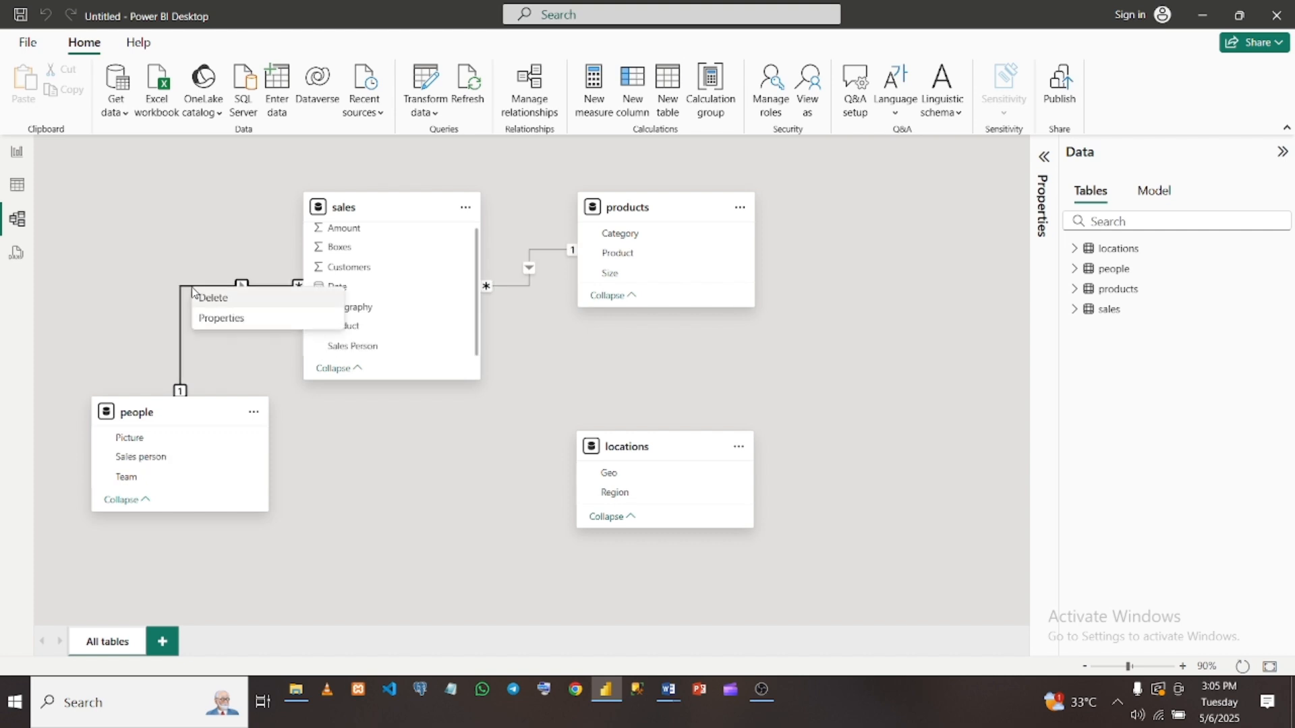
pyautogui.click(231, 318)
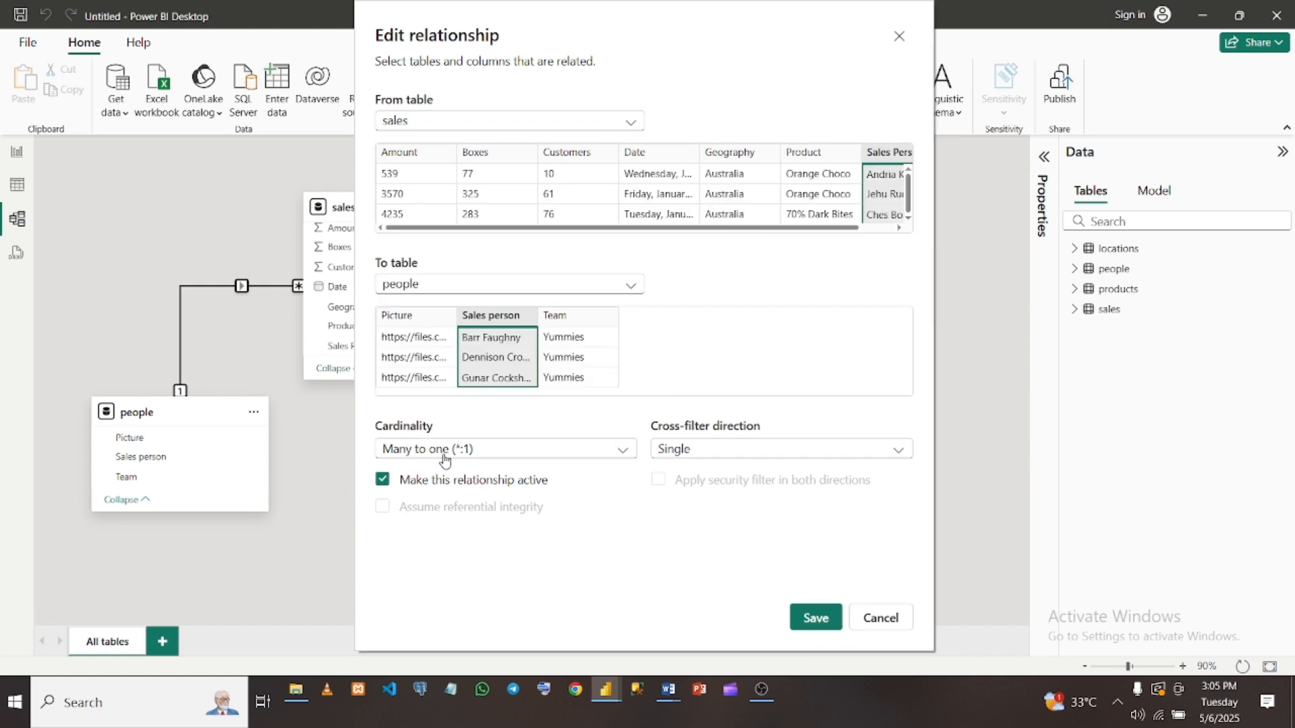
pyautogui.click(878, 625)
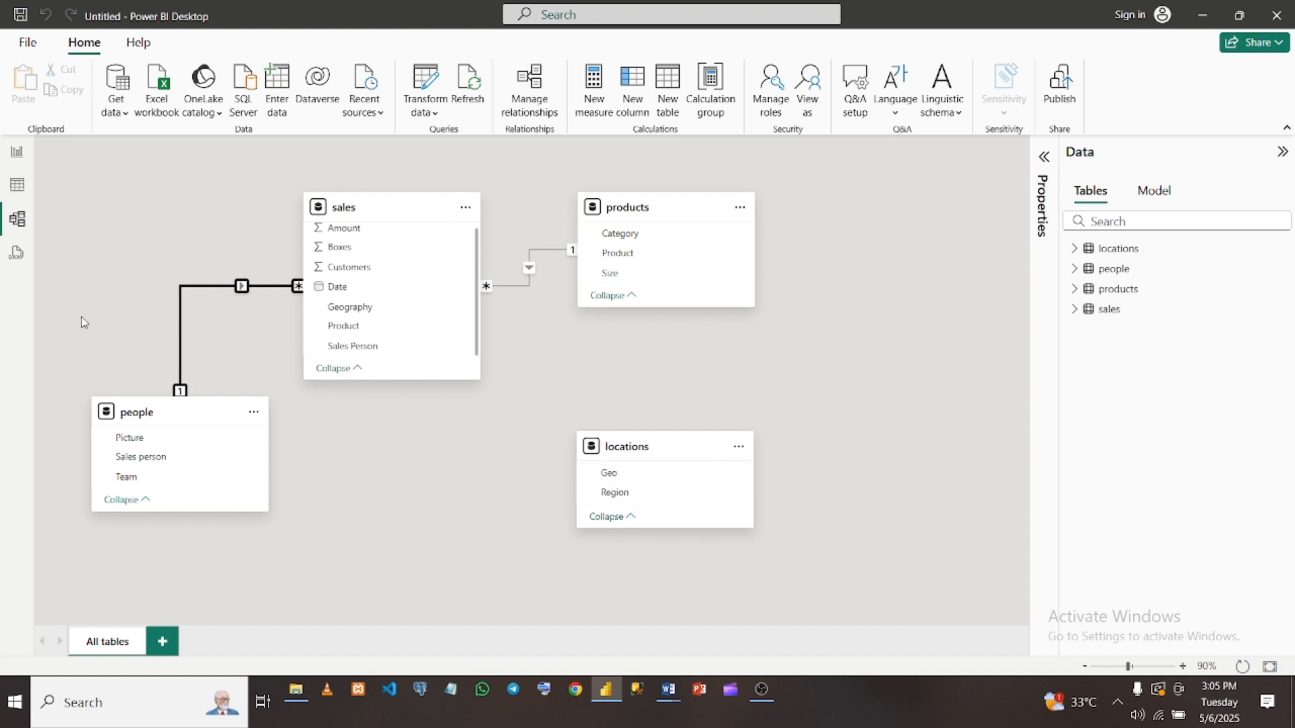
# View the data rows of the products table, list its fields and examine its Product column
pyautogui.click(17, 185)
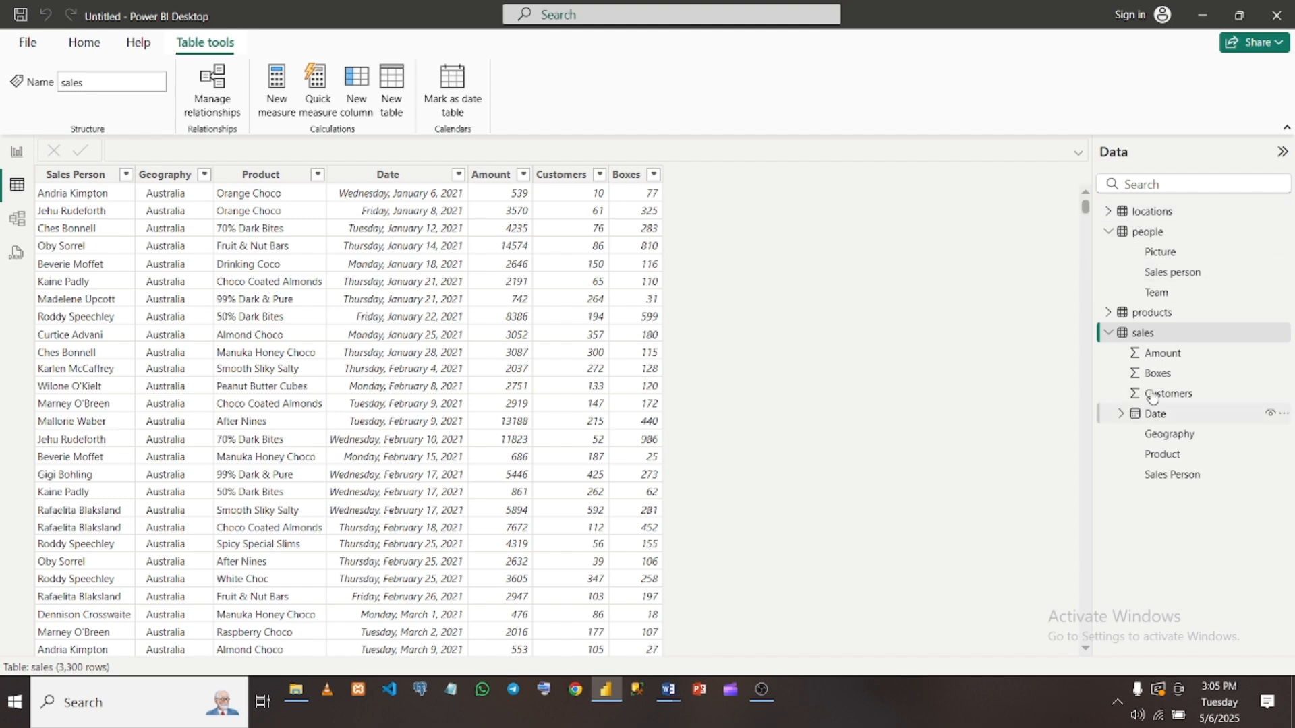
pyautogui.click(1141, 316)
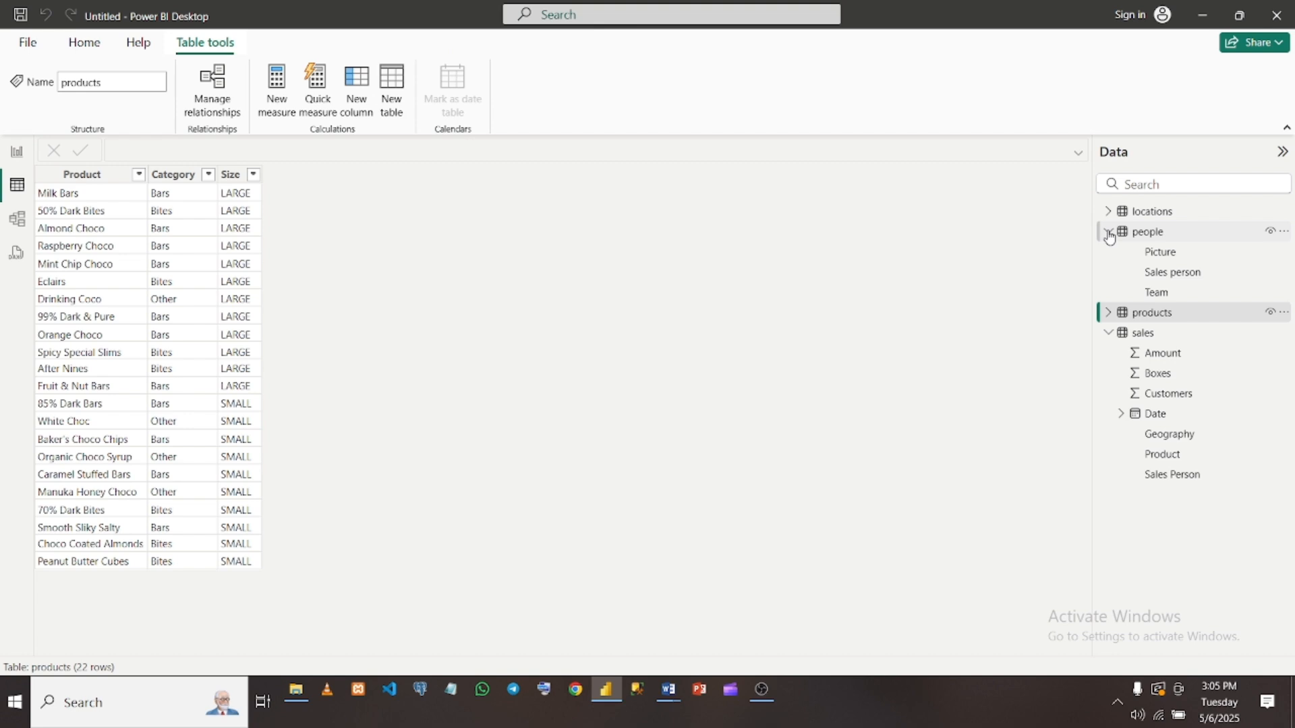
pyautogui.click(1108, 232)
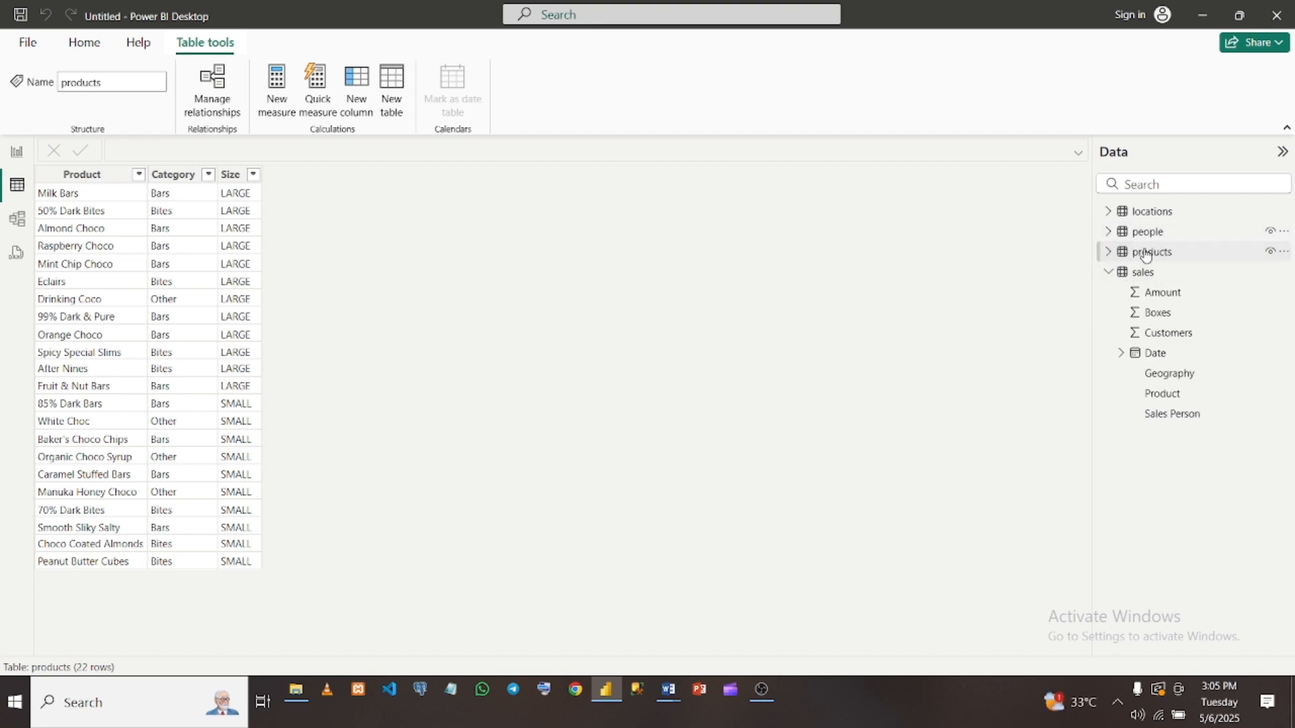
pyautogui.click(1108, 253)
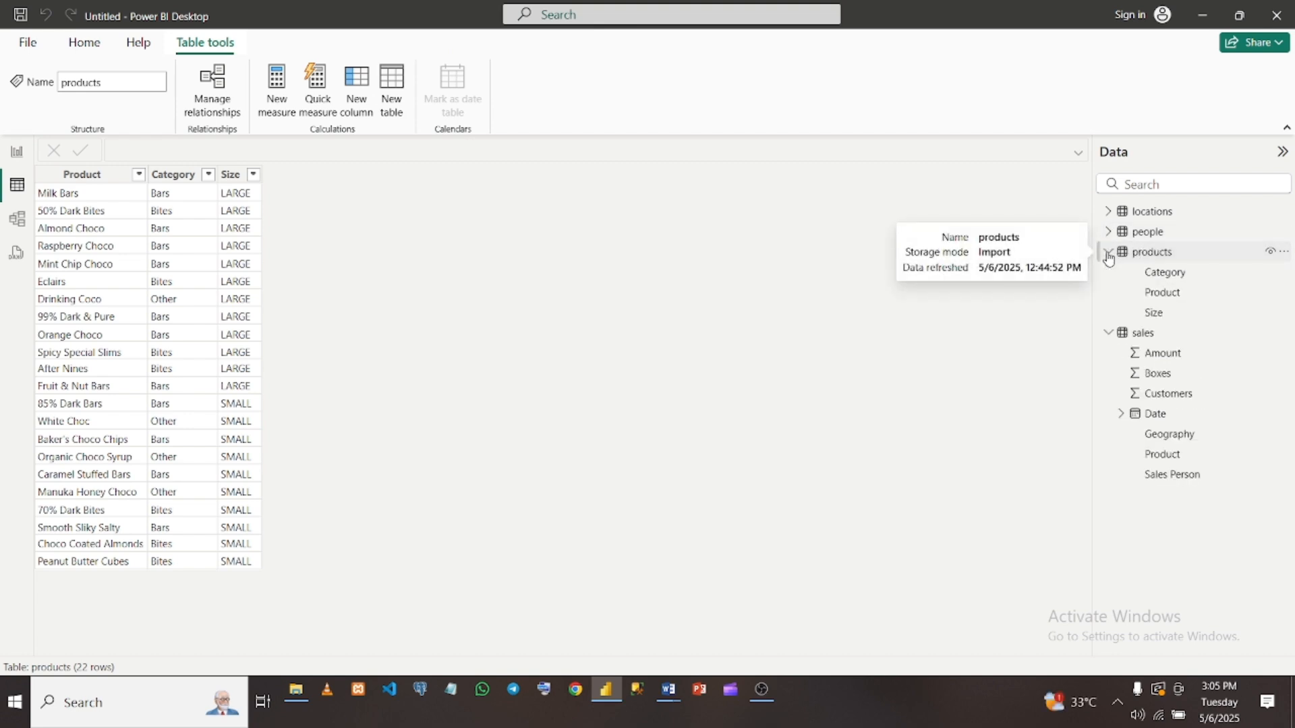
pyautogui.click(81, 175)
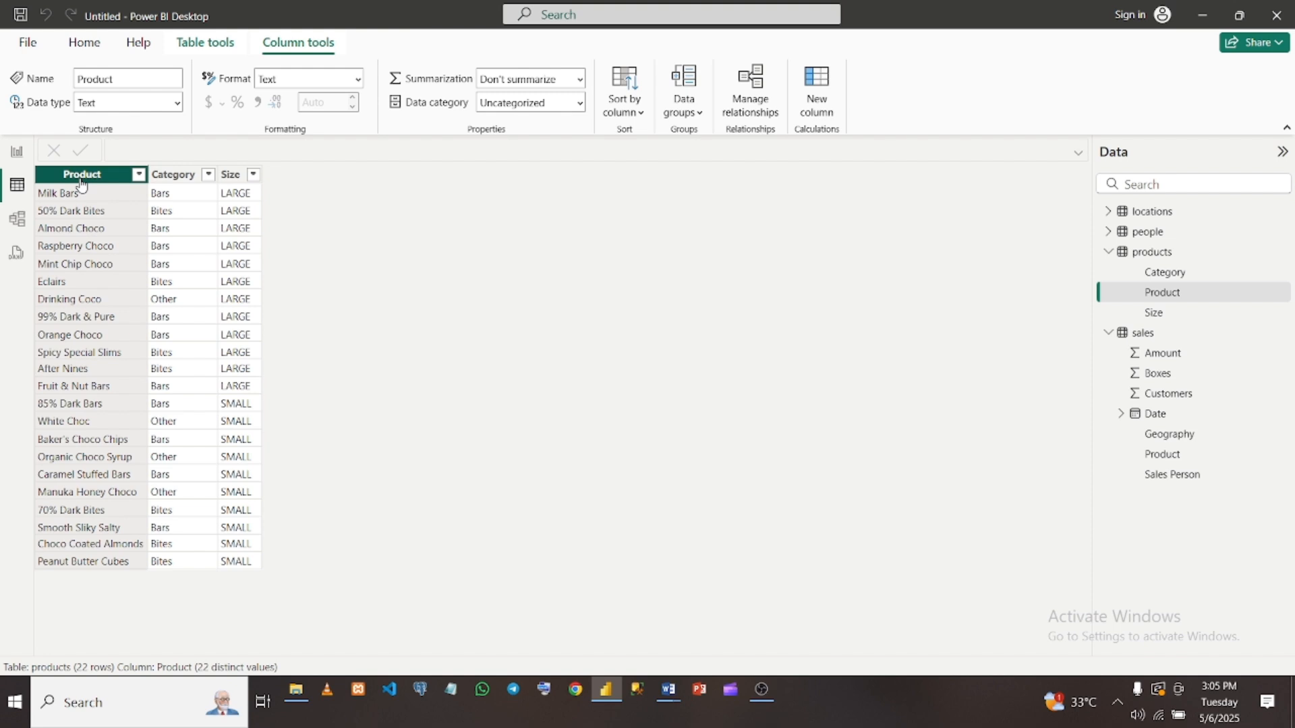
# Look through the Product column of the sales table for repeated values, compare it with the products table, and return to the sales data
pyautogui.click(1141, 333)
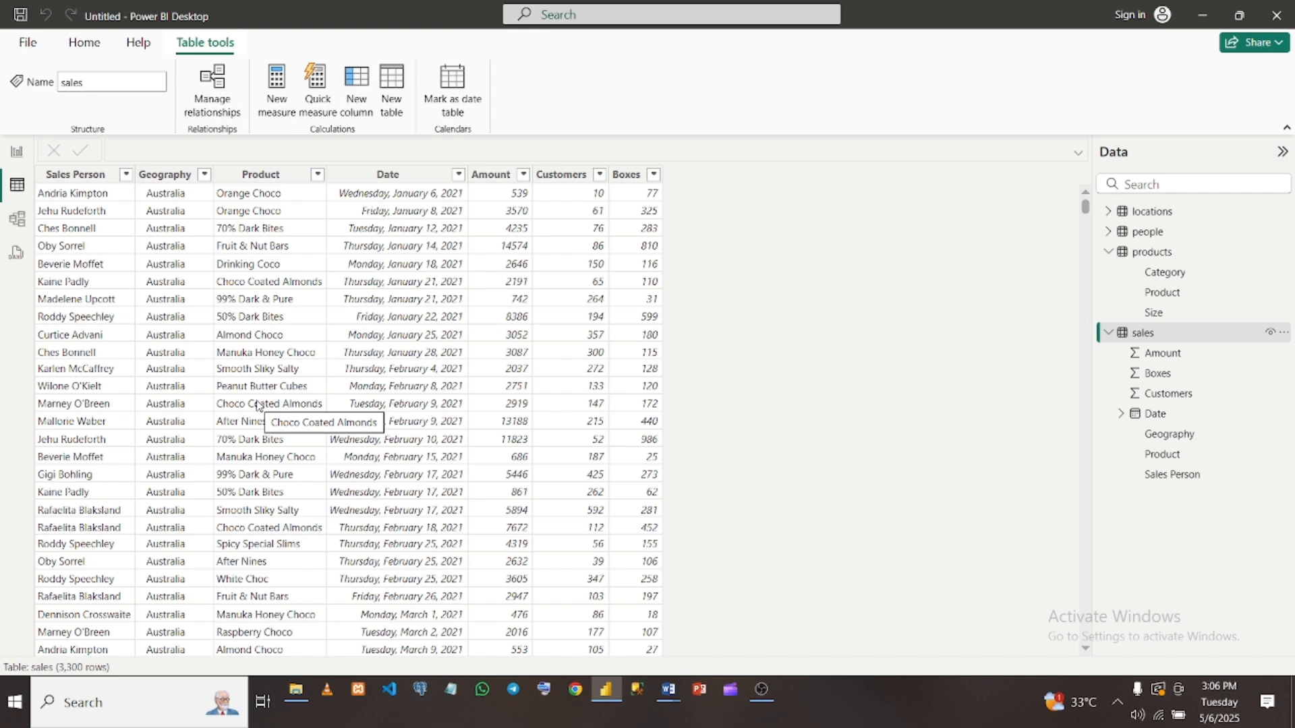
pyautogui.scroll(-12, 247, 486)
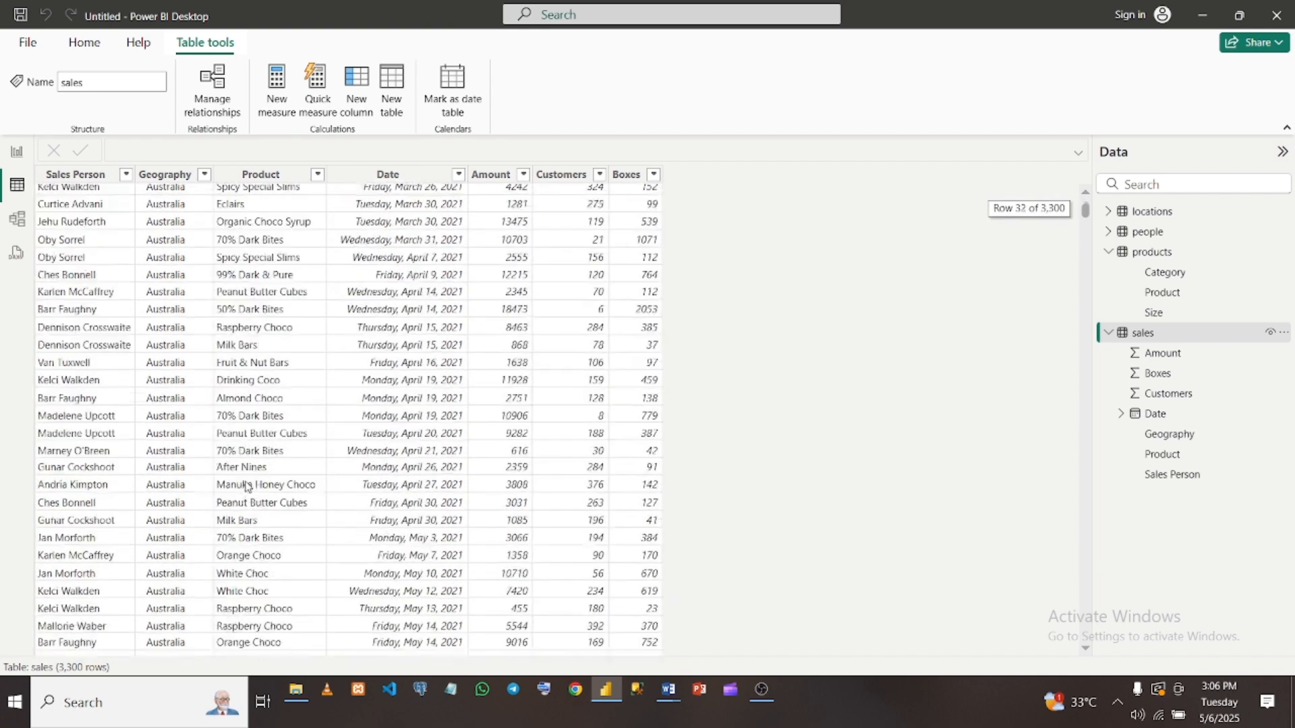
pyautogui.scroll(-7, 247, 486)
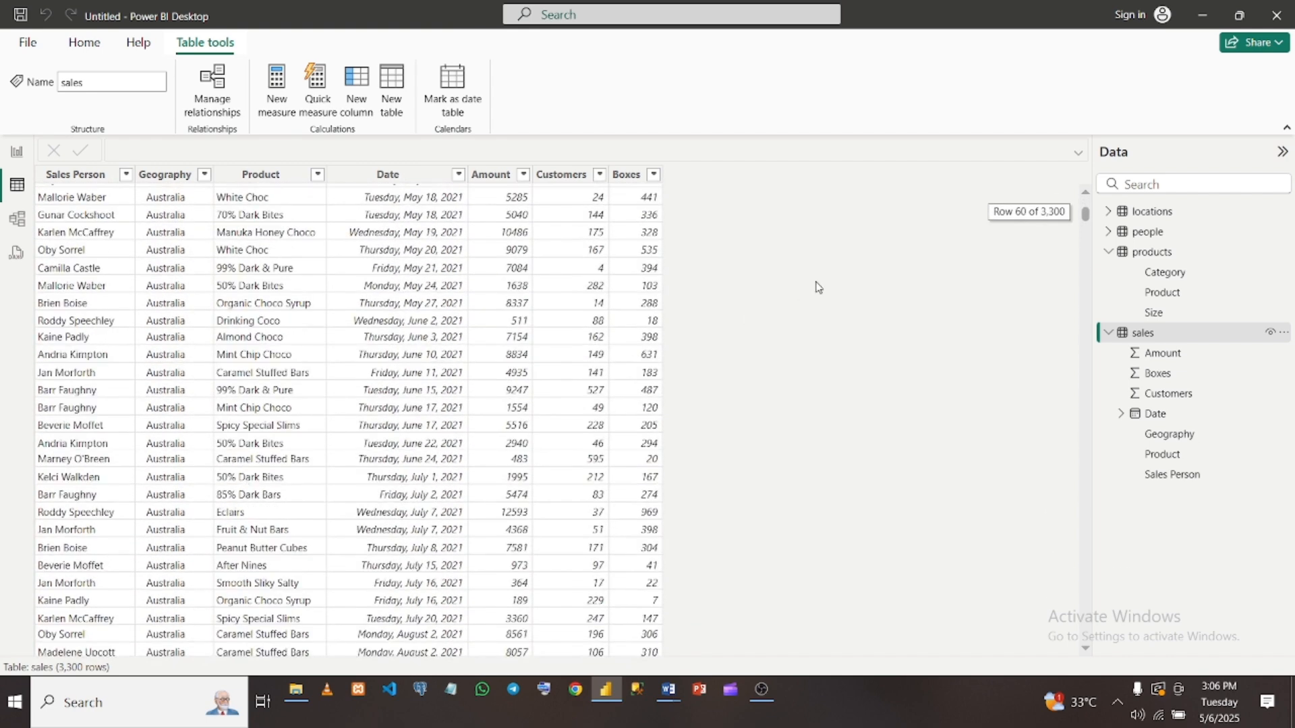
pyautogui.click(1132, 255)
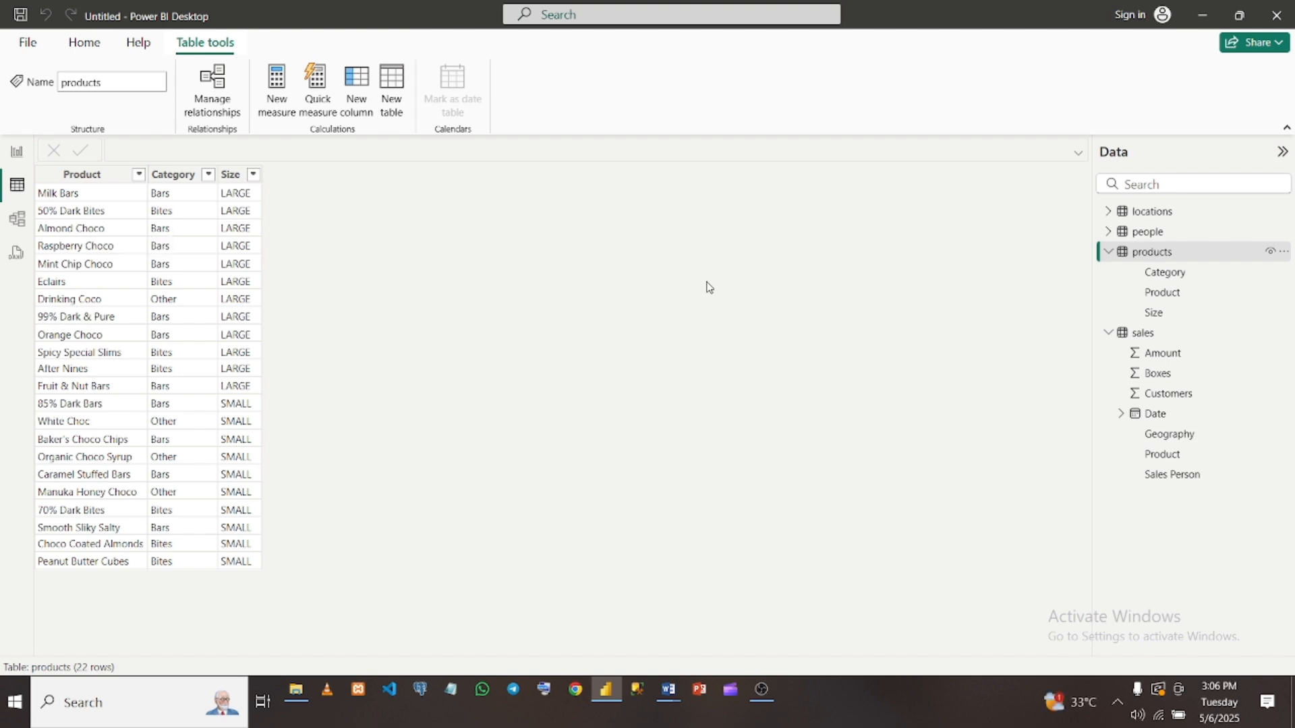
pyautogui.click(1167, 342)
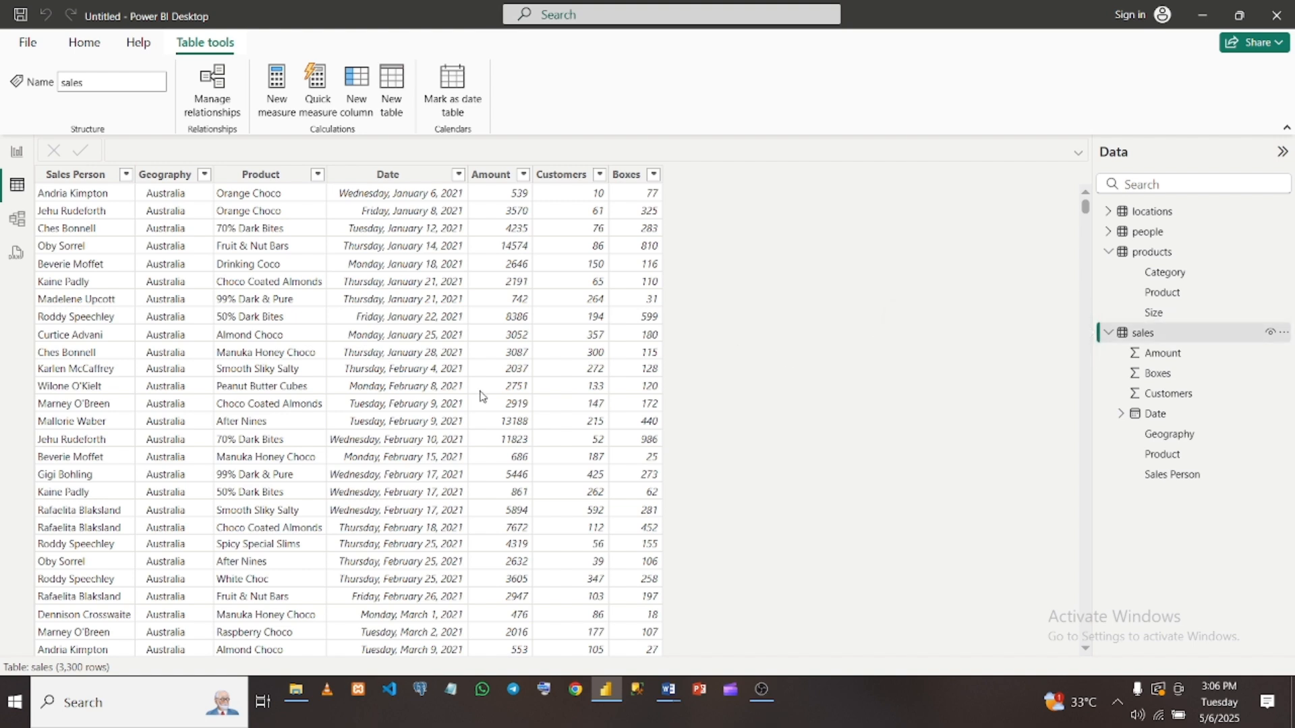
# Reopen the relationship between sales and people from the model diagram and review the available cardinality options without changing the selection
pyautogui.click(14, 222)
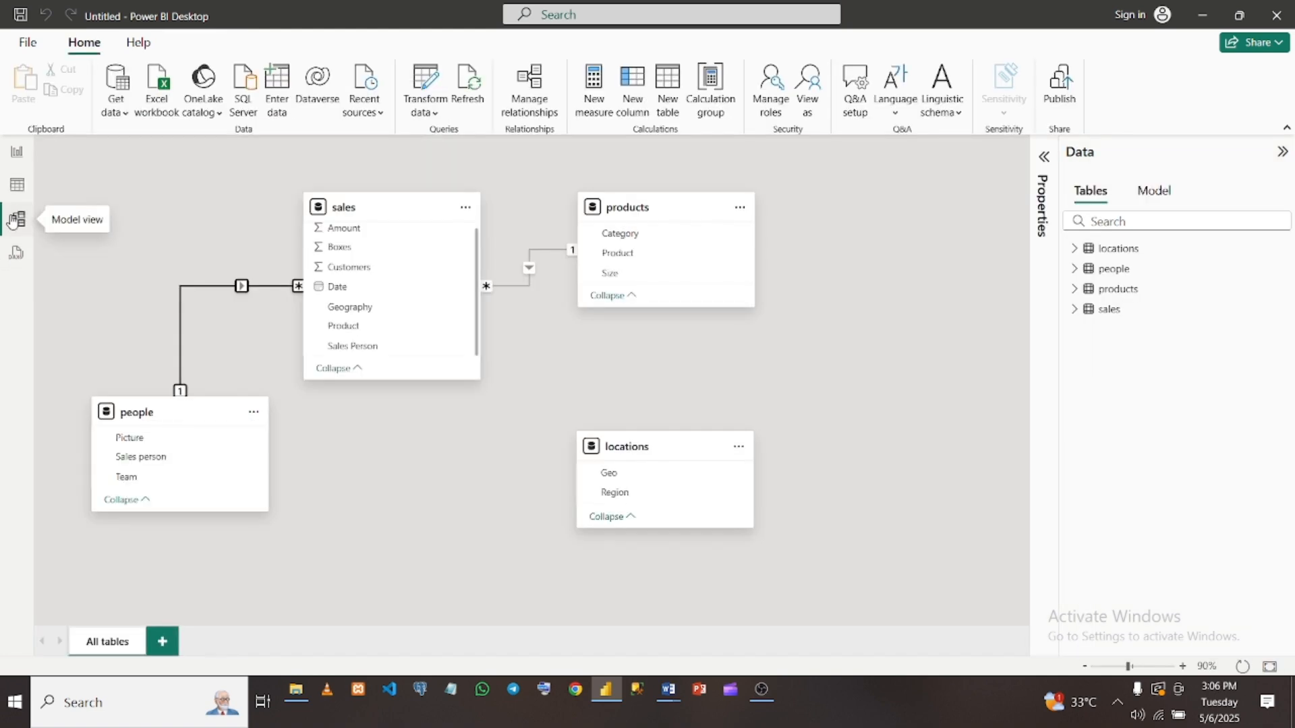
pyautogui.click(263, 286)
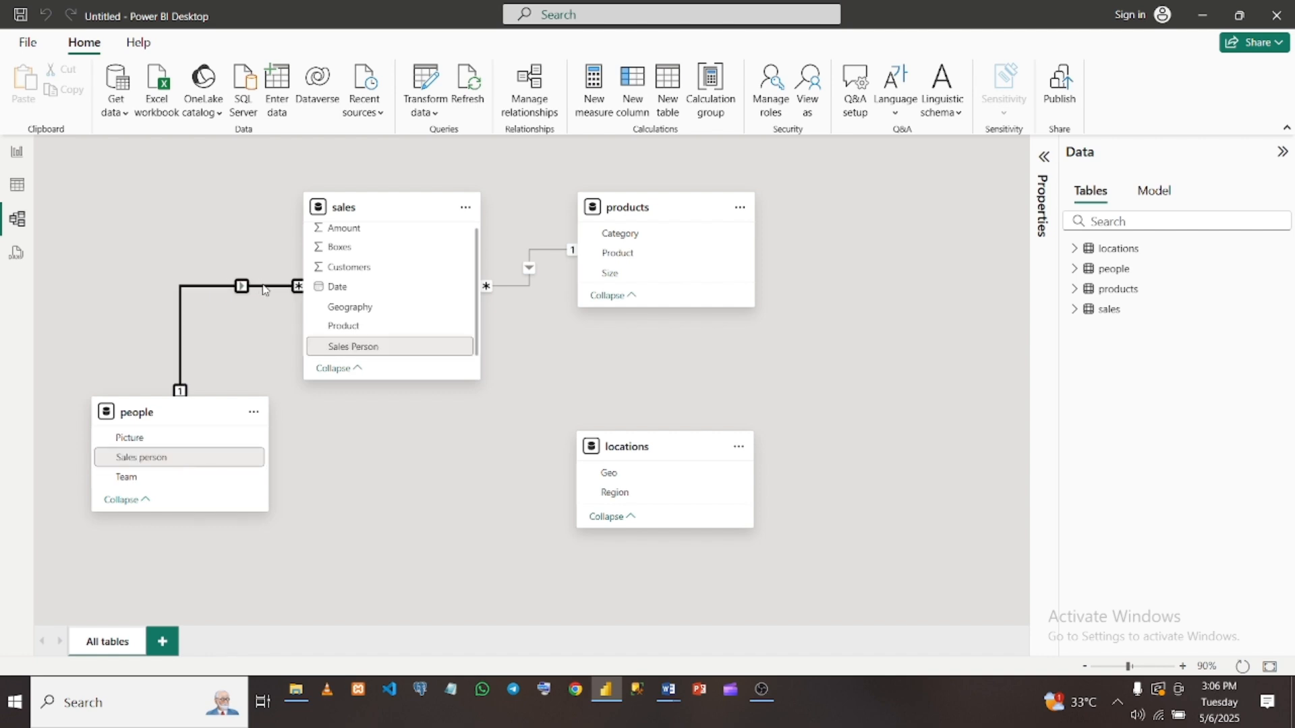
pyautogui.rightClick(263, 288)
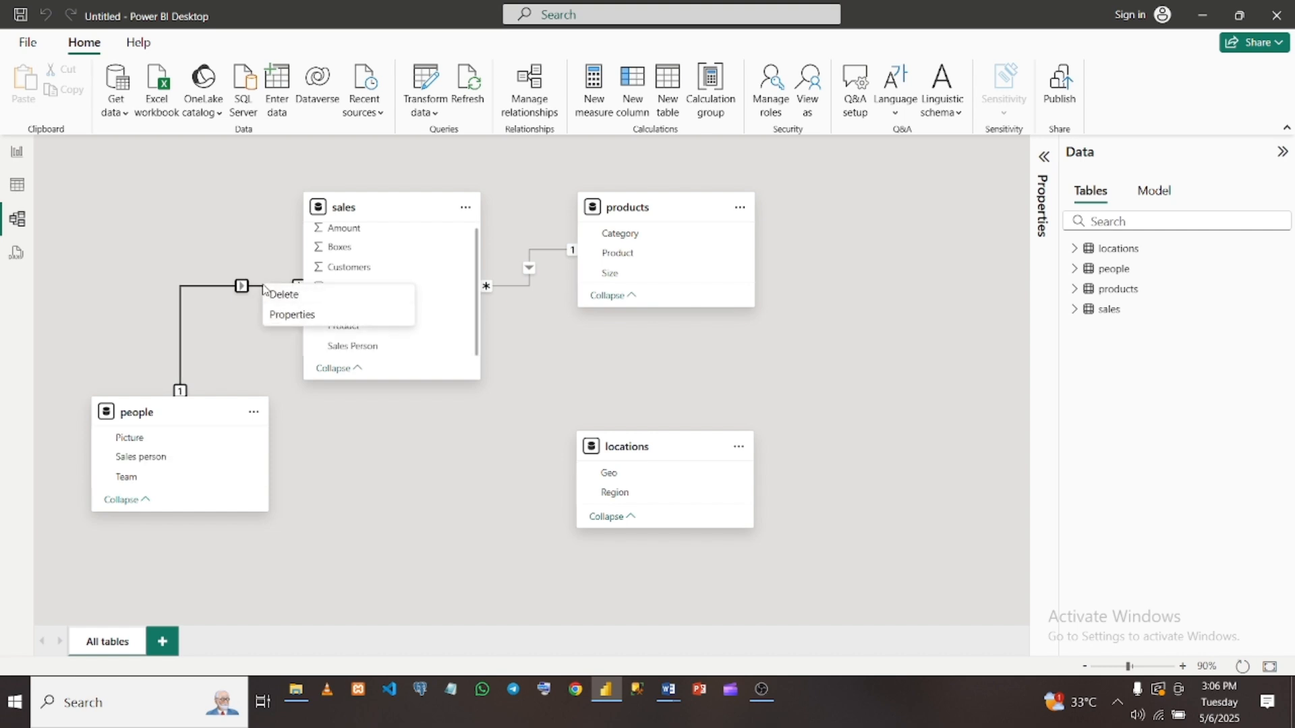
pyautogui.click(288, 317)
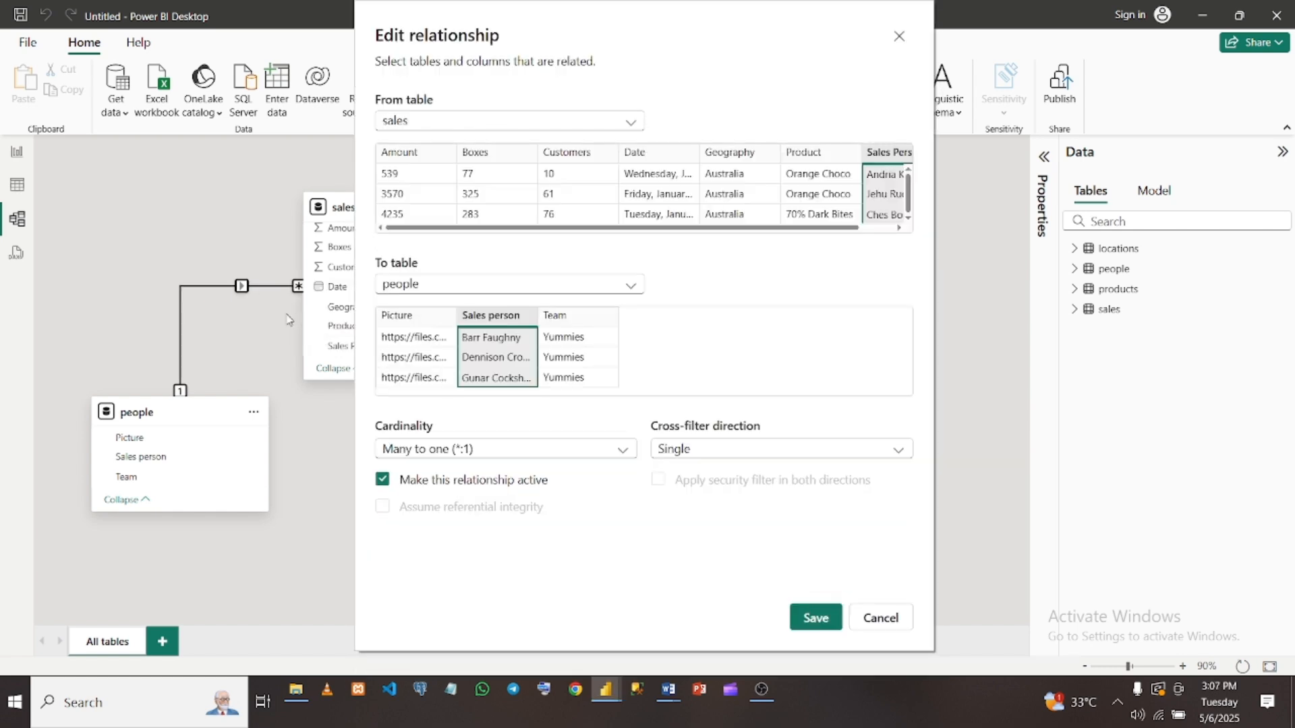
pyautogui.click(622, 449)
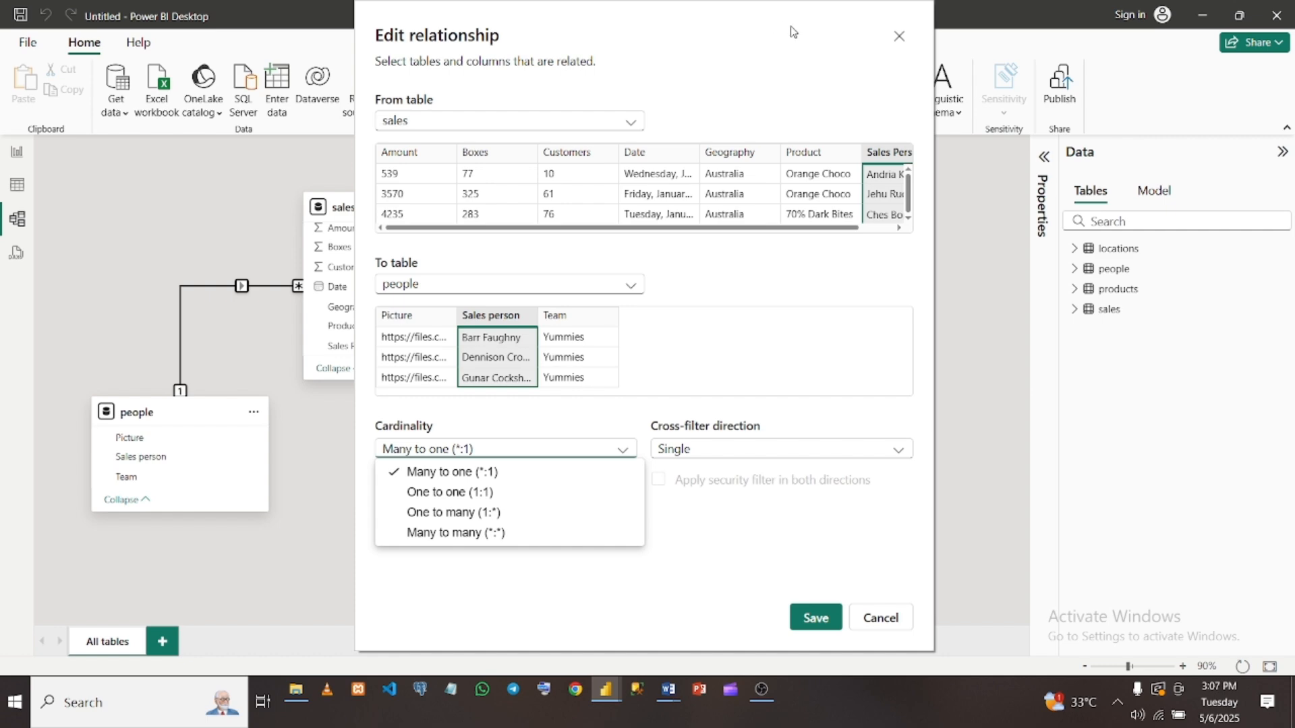
pyautogui.click(724, 15)
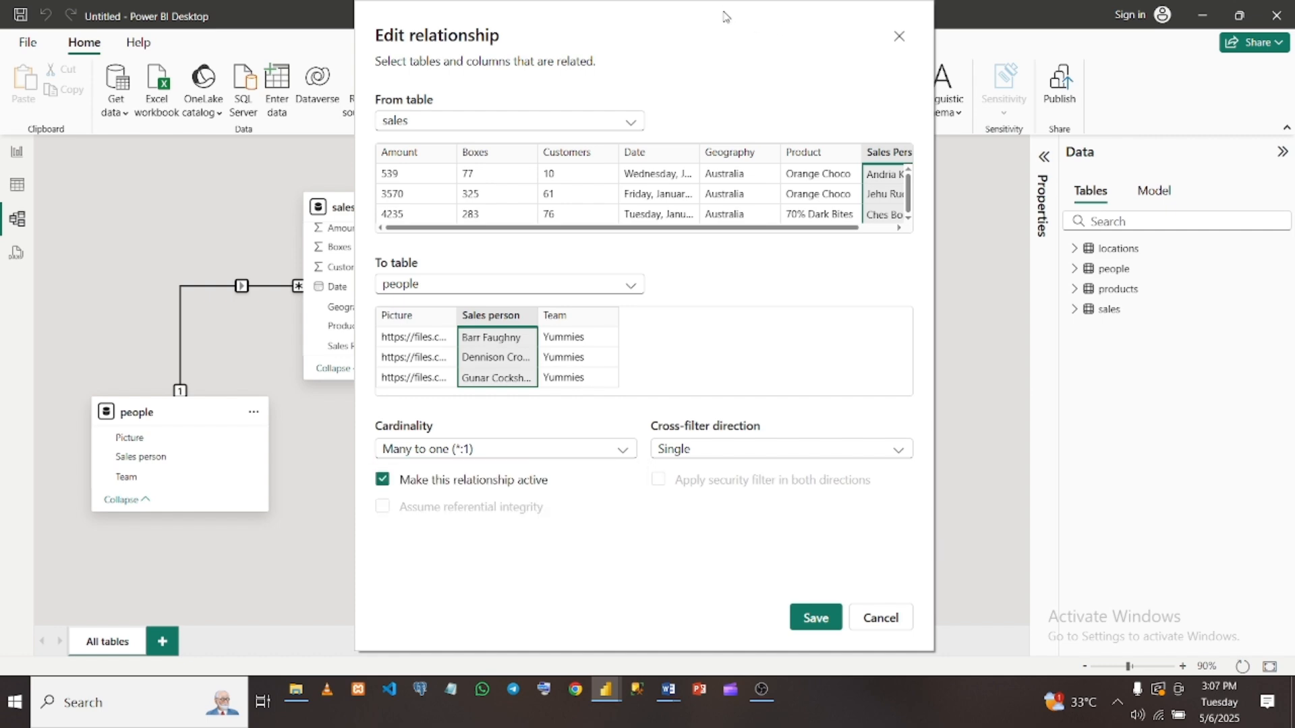
# Compare the cardinality options with the relationships in the diagram, moving the relationship dialog aside as needed, and close it without saving
pyautogui.moveTo(720, 14); pyautogui.dragTo(865, 17)
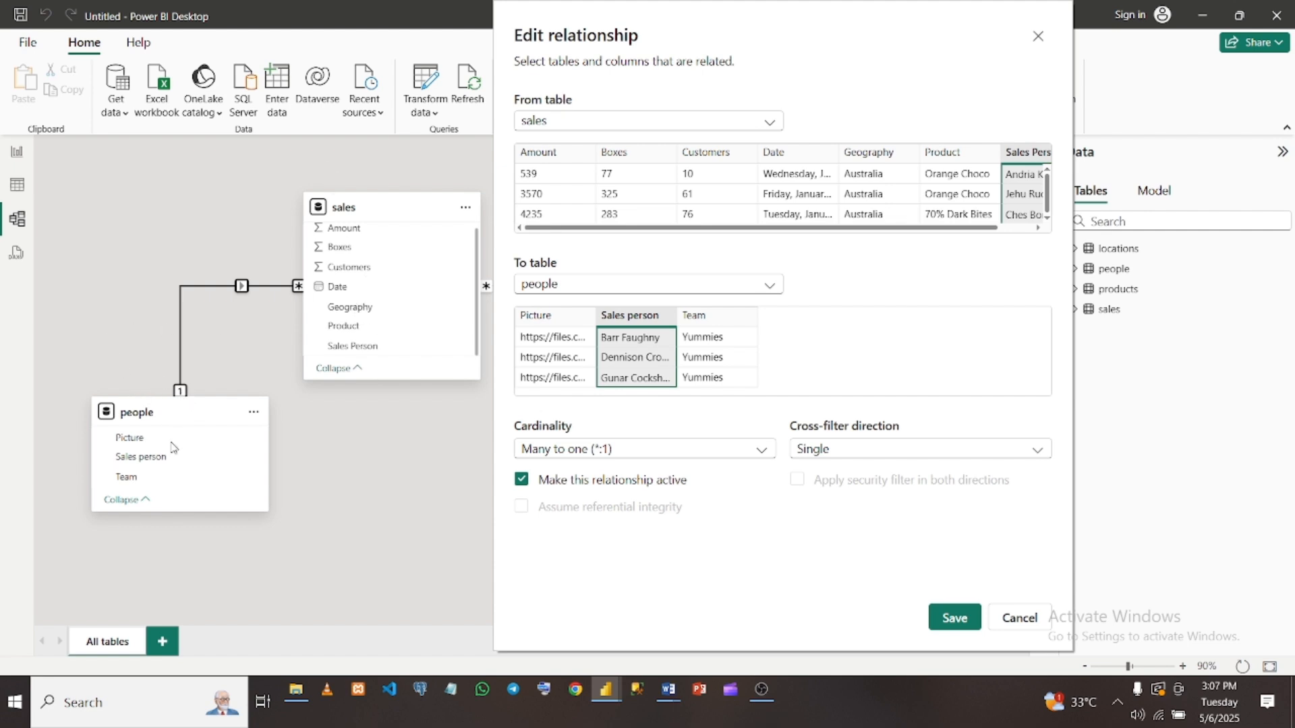
pyautogui.click(761, 451)
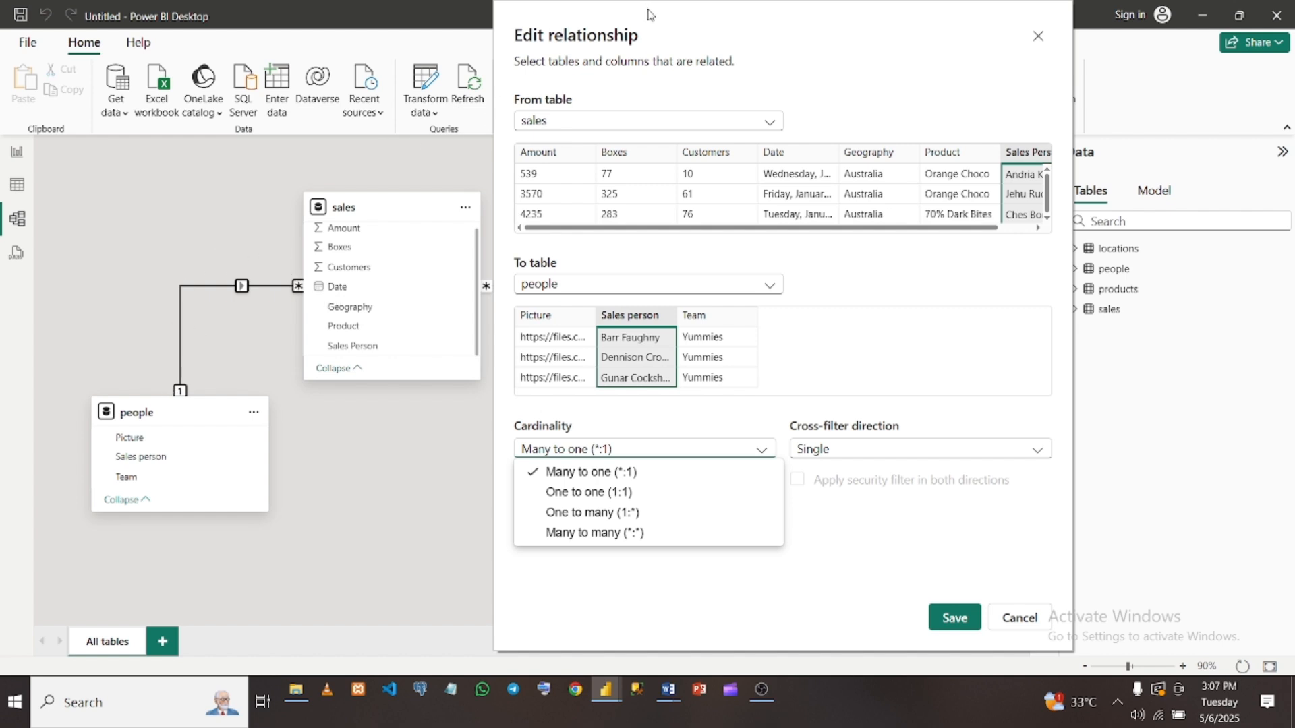
pyautogui.click(780, 45)
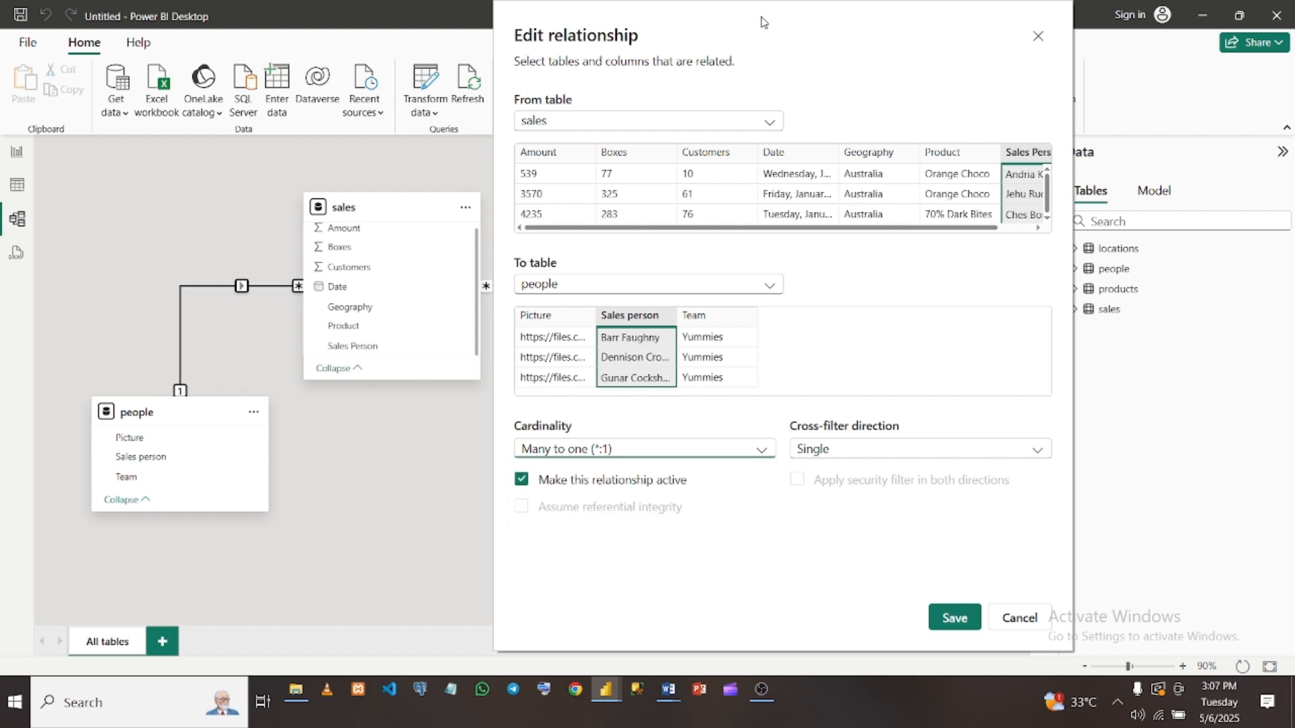
pyautogui.moveTo(780, 42); pyautogui.dragTo(143, 68)
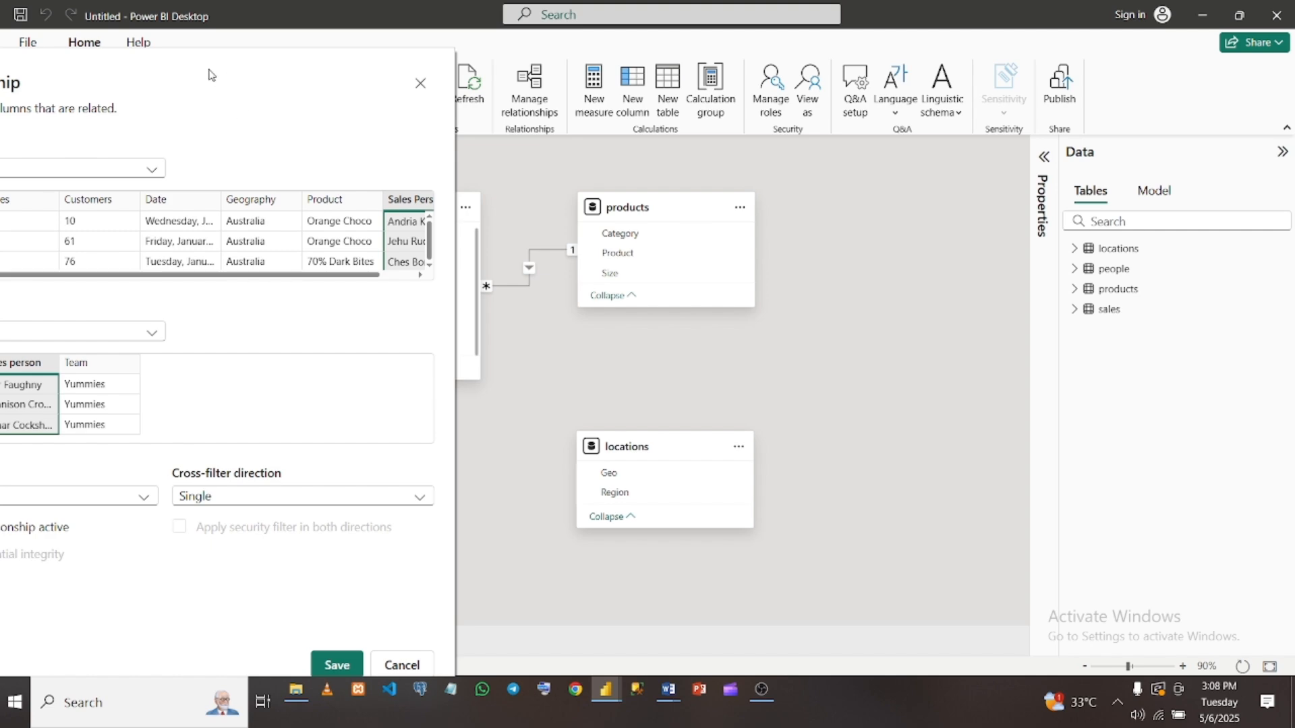
pyautogui.moveTo(209, 74); pyautogui.dragTo(841, 39)
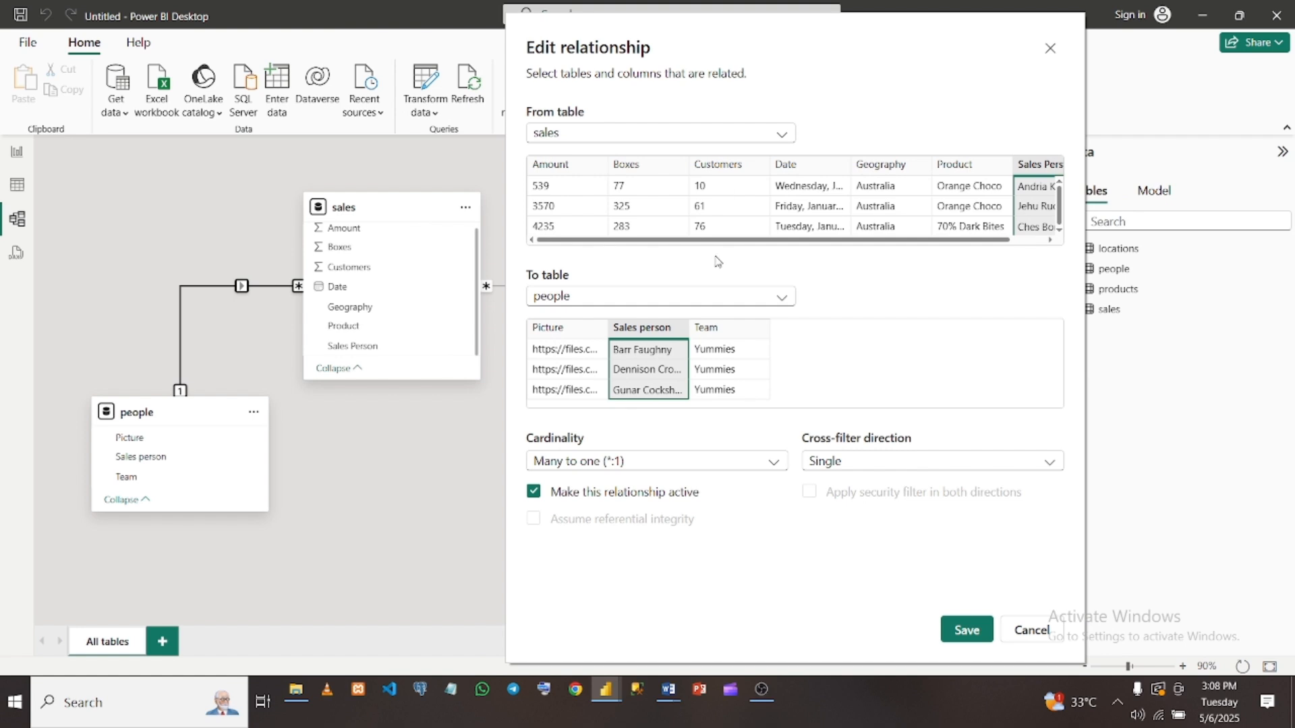
pyautogui.click(775, 461)
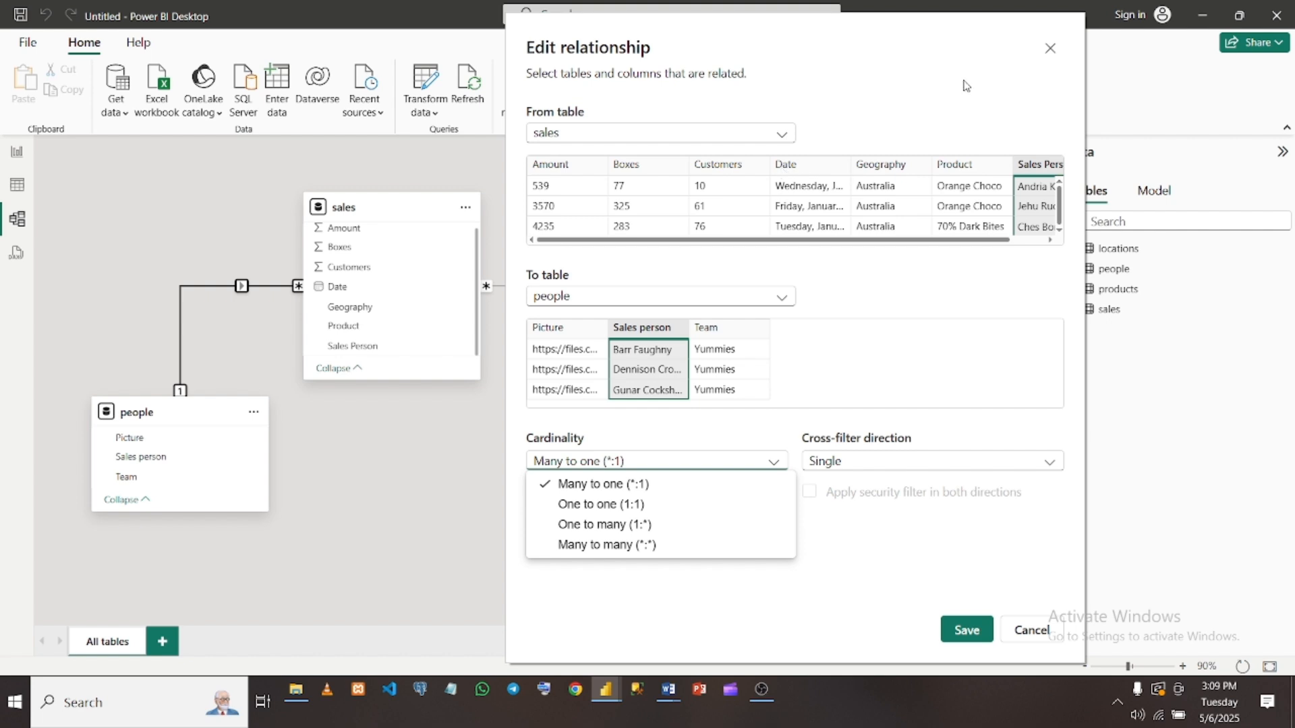
pyautogui.click(1053, 50)
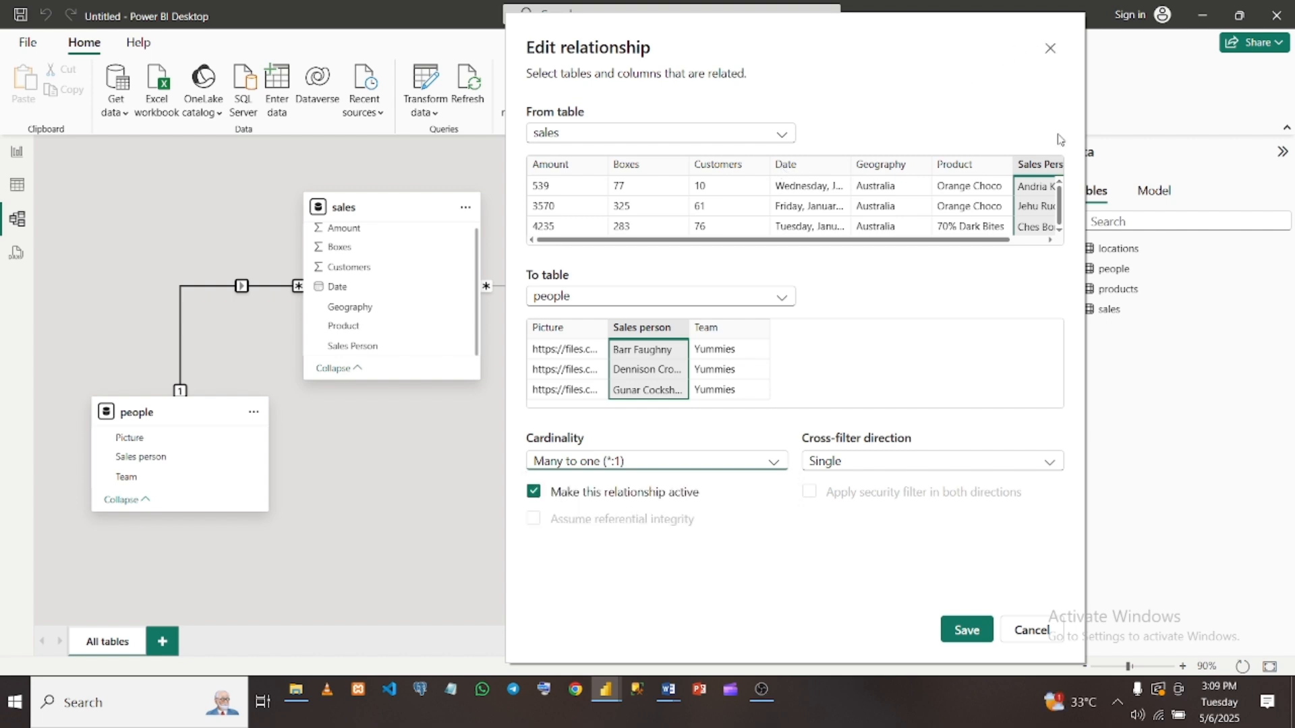
pyautogui.click(1050, 50)
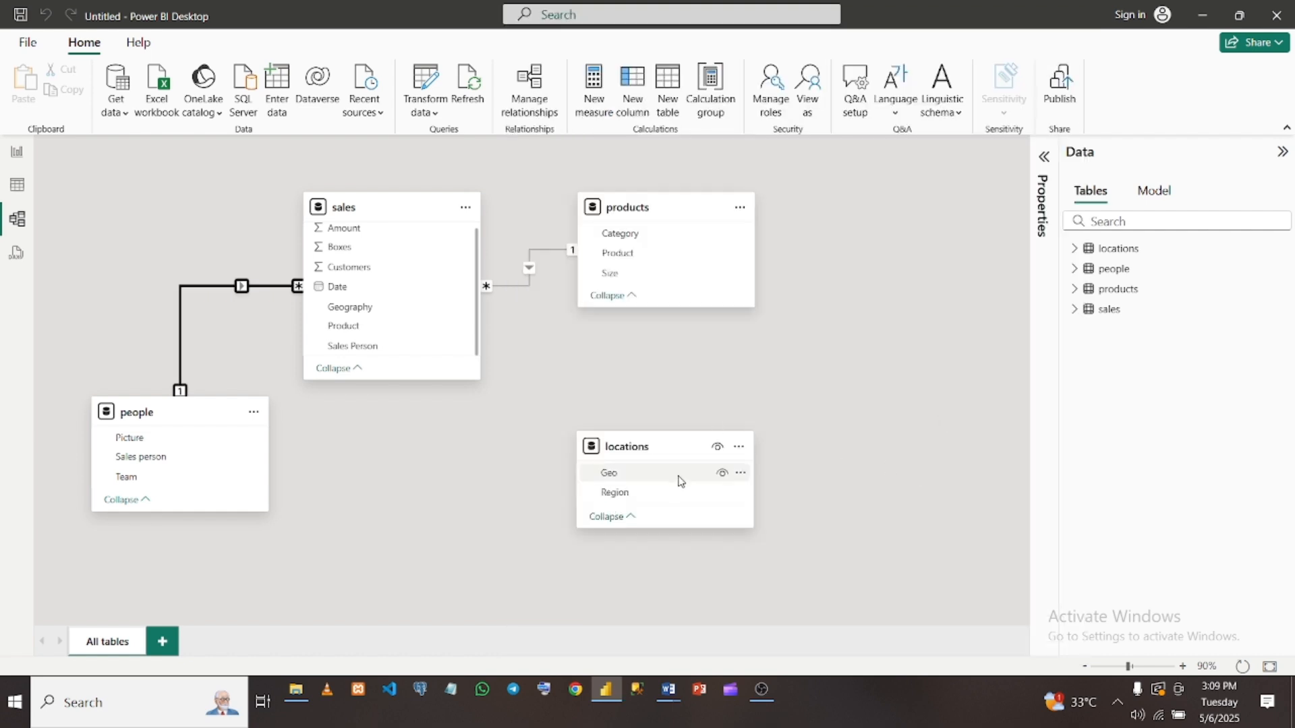
# Move the locations table slightly down and to the left in the model diagram
pyautogui.moveTo(680, 455)
pyautogui.moveTo(680, 453)
pyautogui.mouseDown()
pyautogui.moveTo(782, 451)
pyautogui.moveTo(679, 456)
pyautogui.mouseUp()
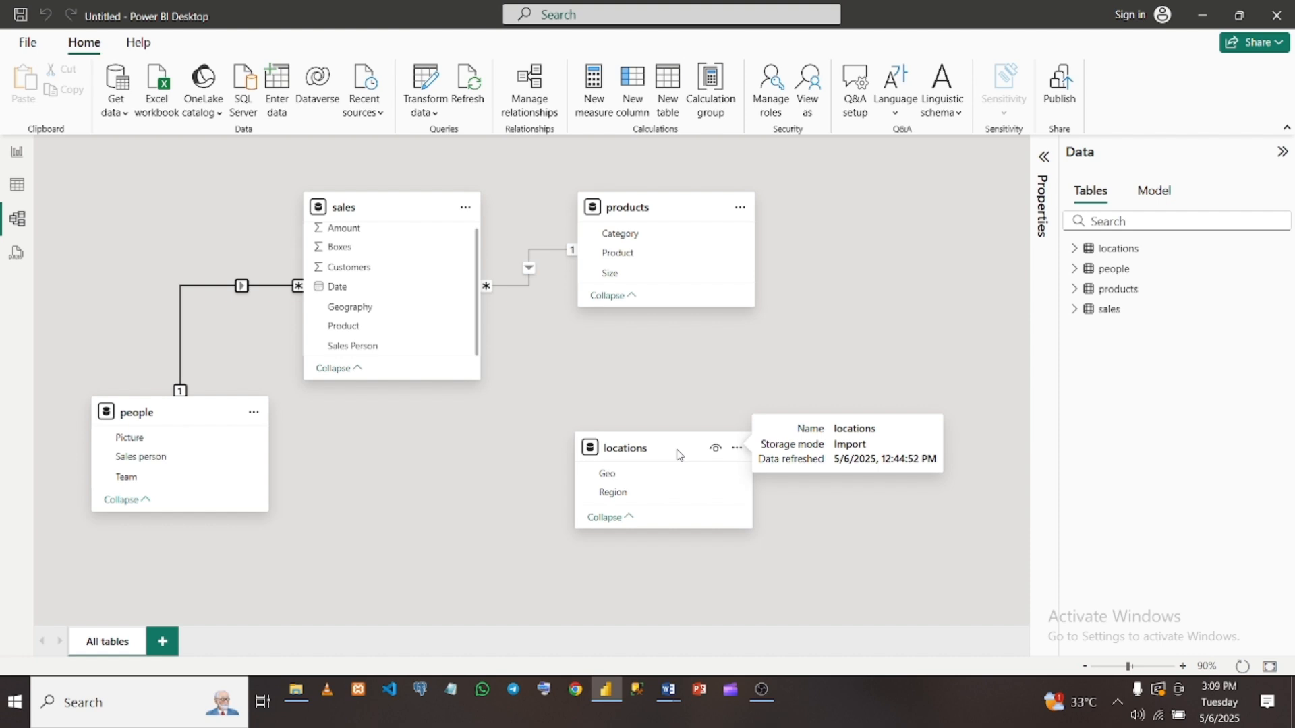
pyautogui.moveTo(678, 454)
pyautogui.mouseDown()
pyautogui.moveTo(682, 394)
pyautogui.moveTo(631, 367)
pyautogui.moveTo(659, 468)
pyautogui.mouseUp()
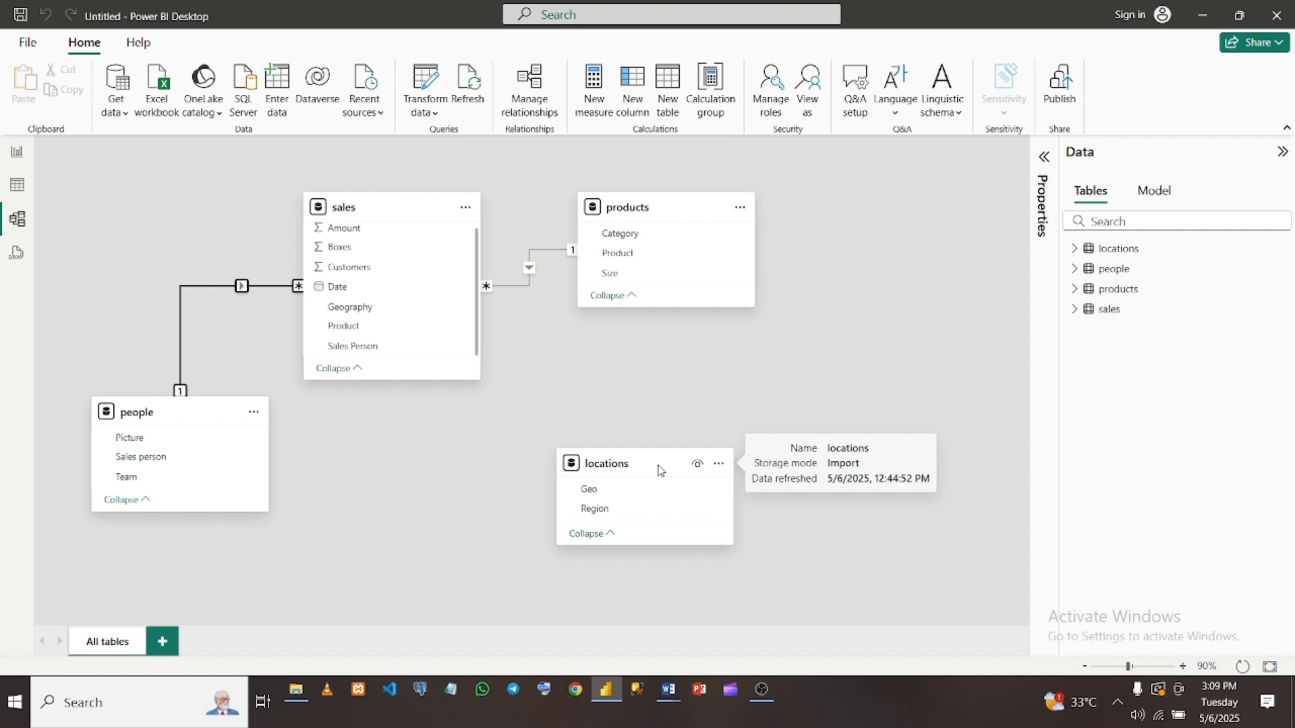
# View the data rows of the locations table and examine its Geo and Region columns
pyautogui.click(16, 187)
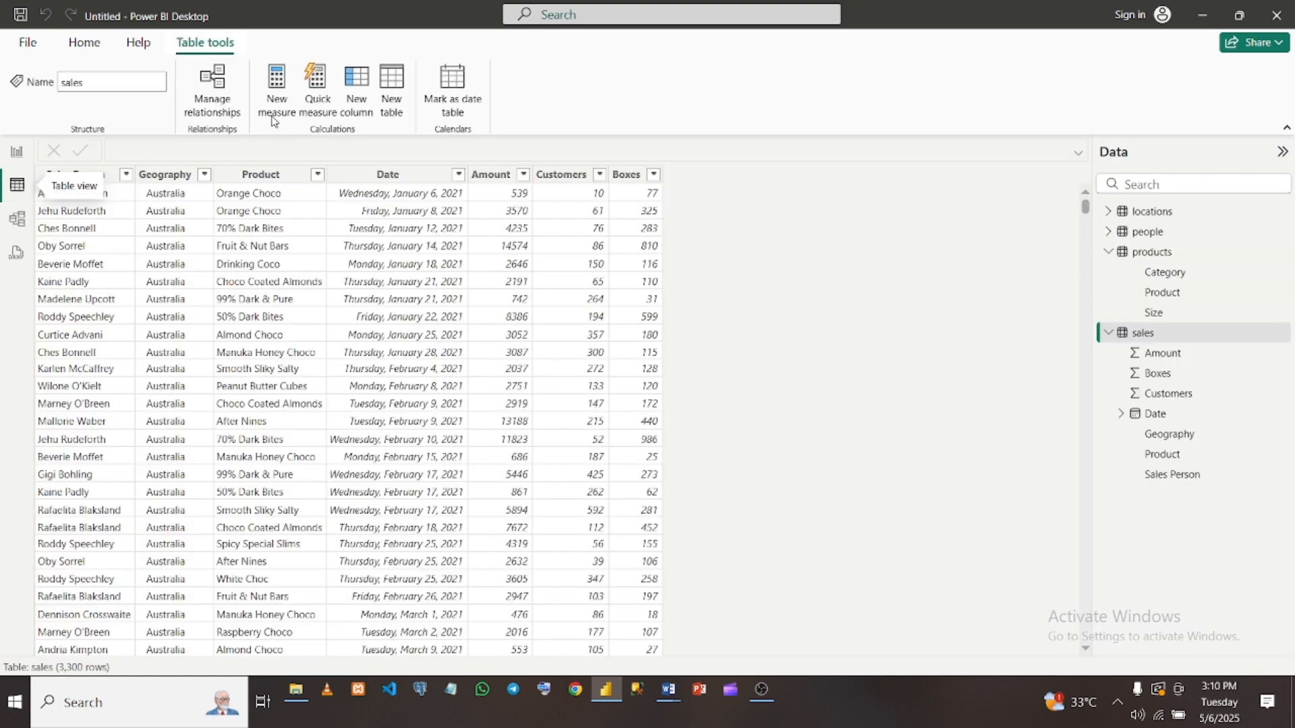
pyautogui.click(1147, 214)
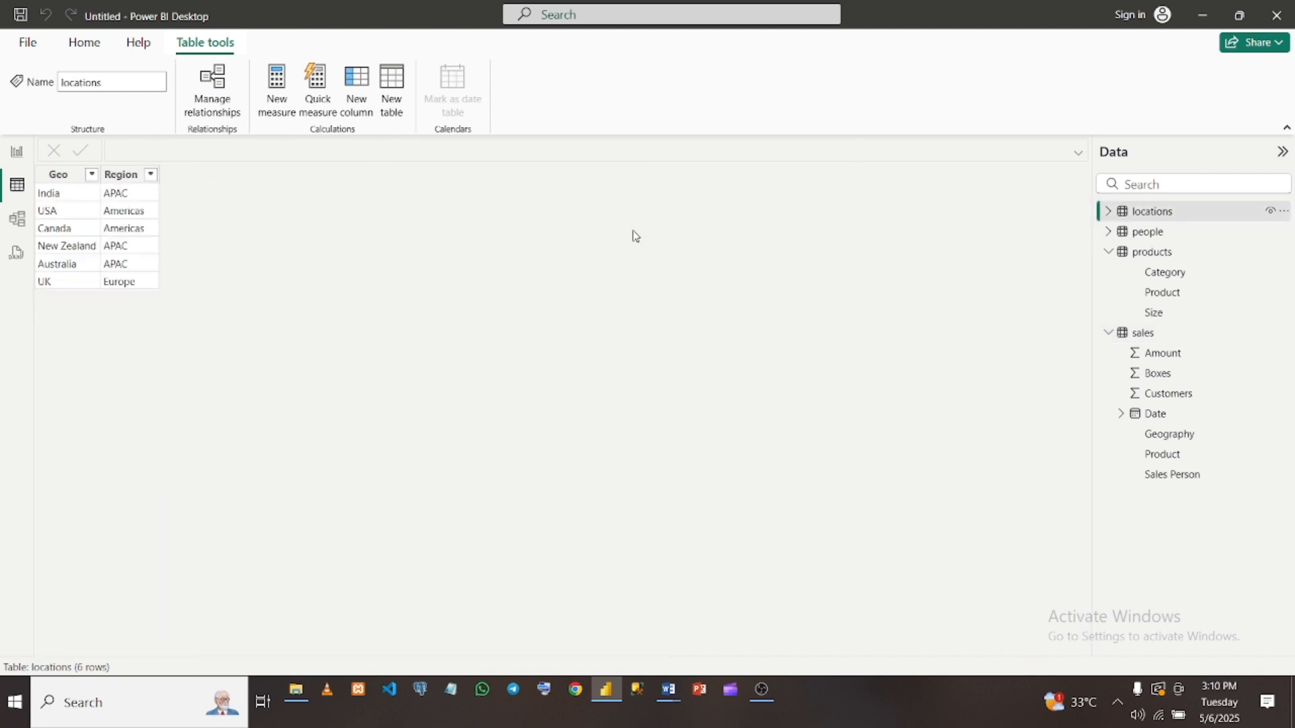
pyautogui.click(61, 180)
pyautogui.click(123, 175)
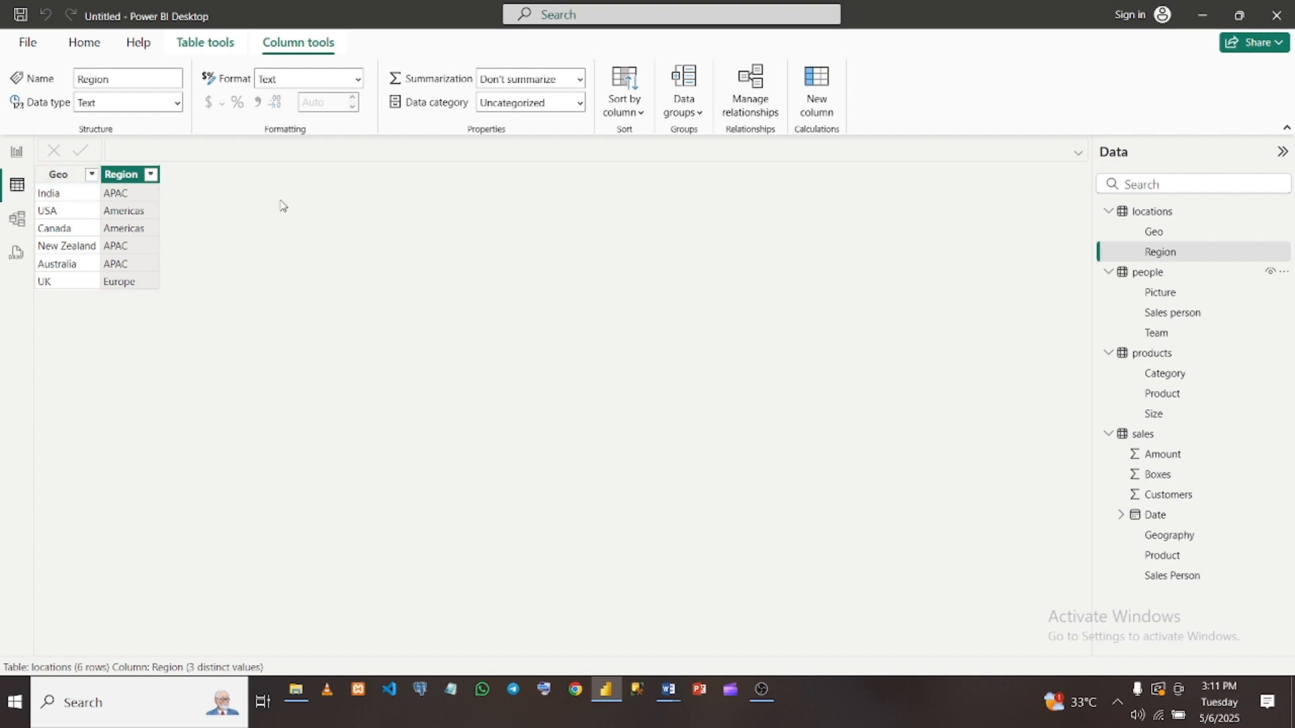
# View the data rows of the sales table and examine the country values in its Geography column
pyautogui.click(1148, 436)
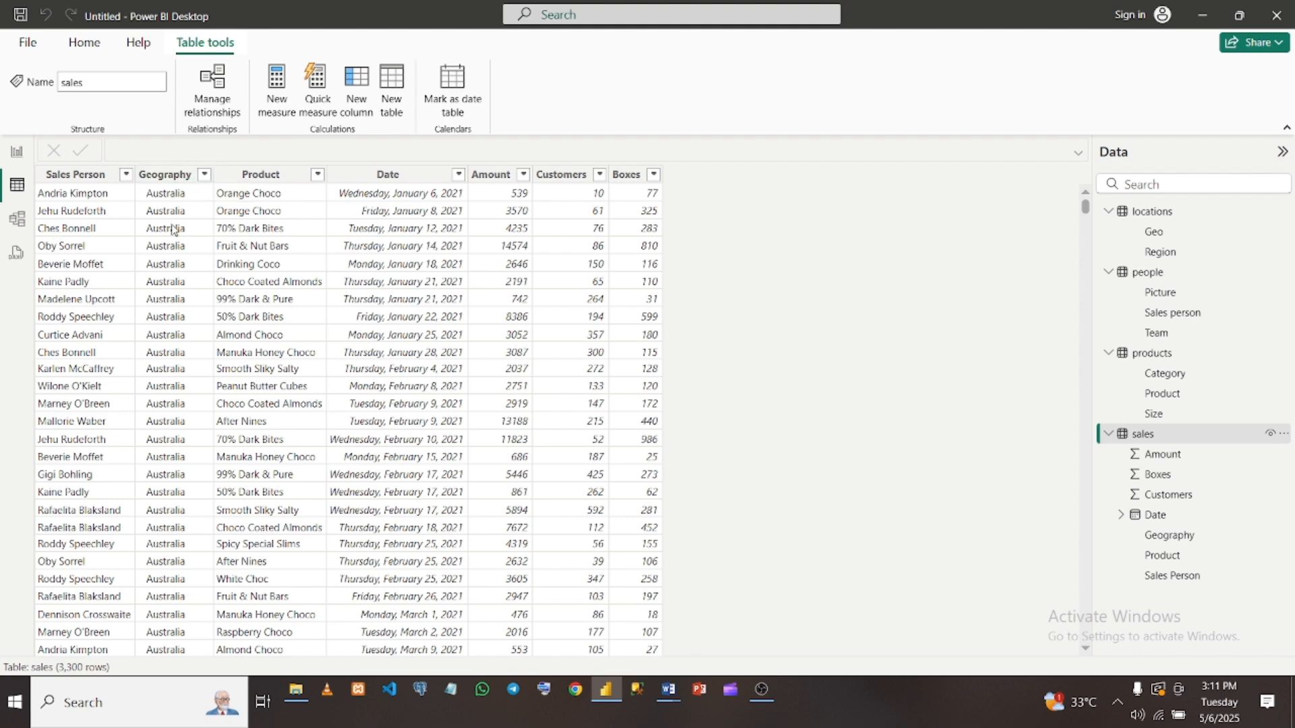
pyautogui.scroll(-8, 156, 279)
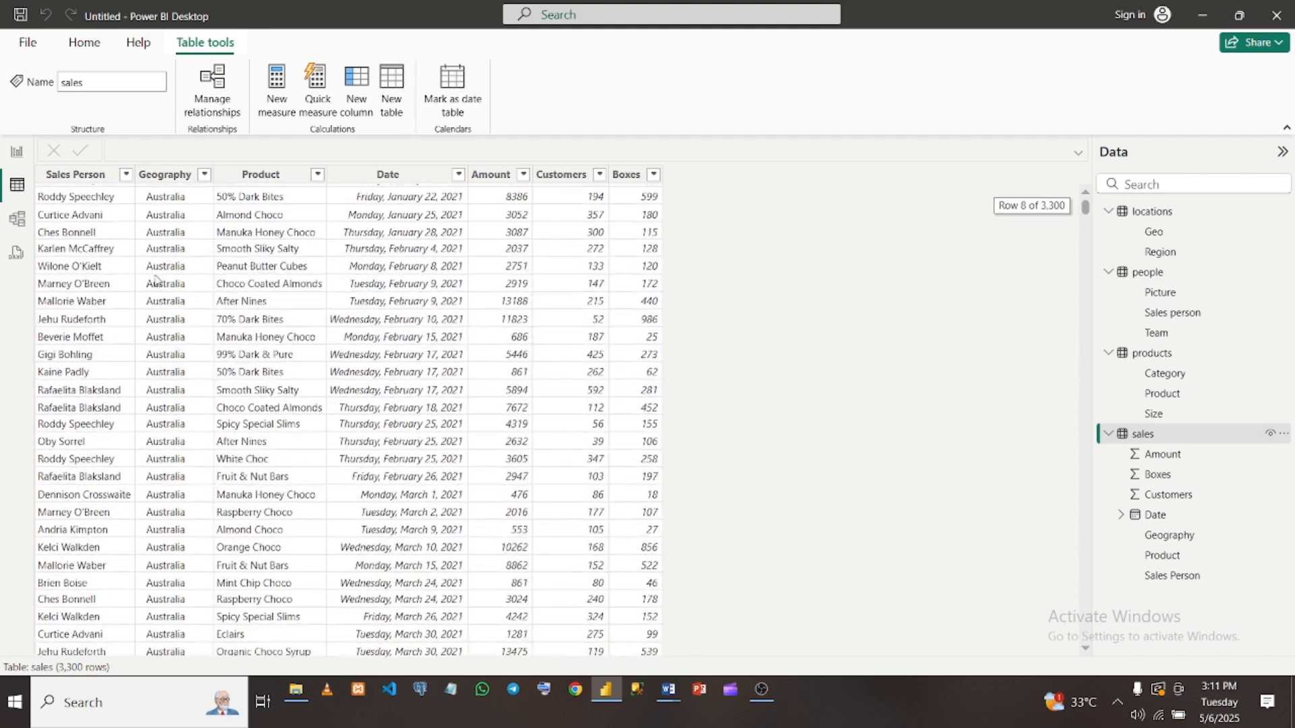
pyautogui.scroll(-9, 157, 280)
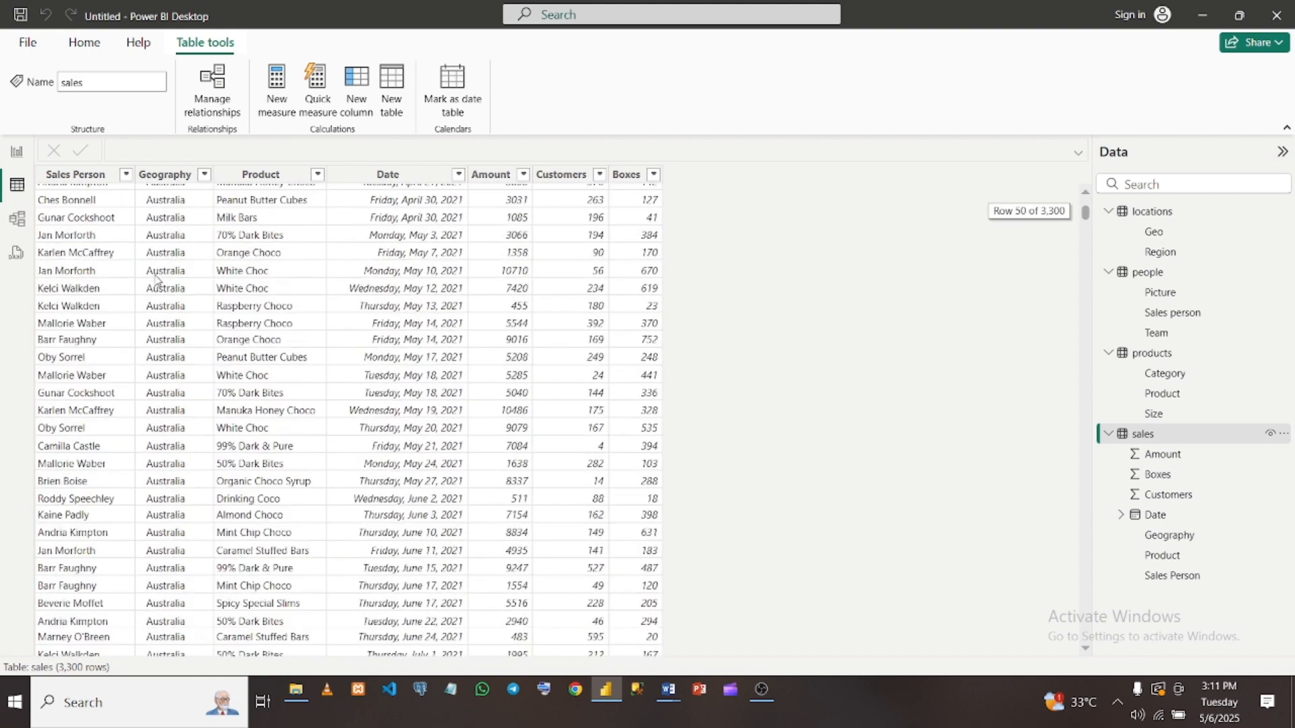
pyautogui.scroll(-20, 155, 279)
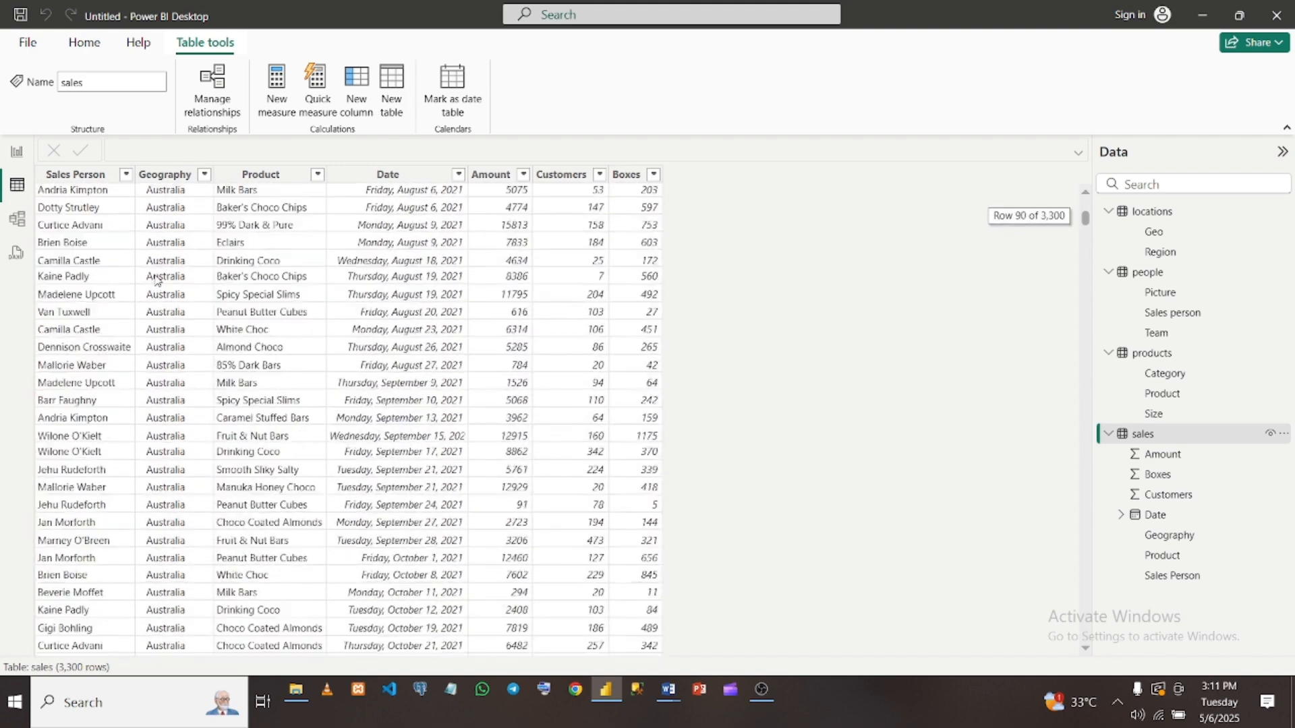
pyautogui.scroll(-20, 155, 279)
pyautogui.scroll(12, 155, 279)
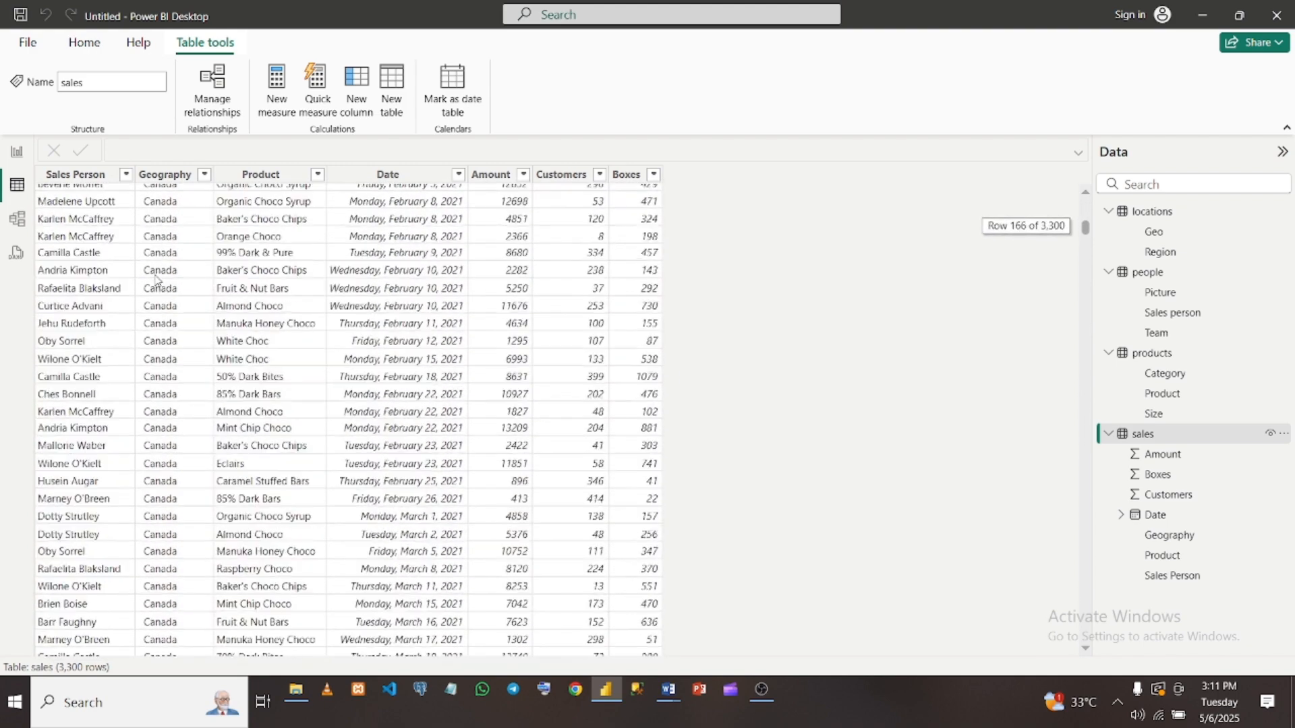
pyautogui.scroll(-20, 155, 279)
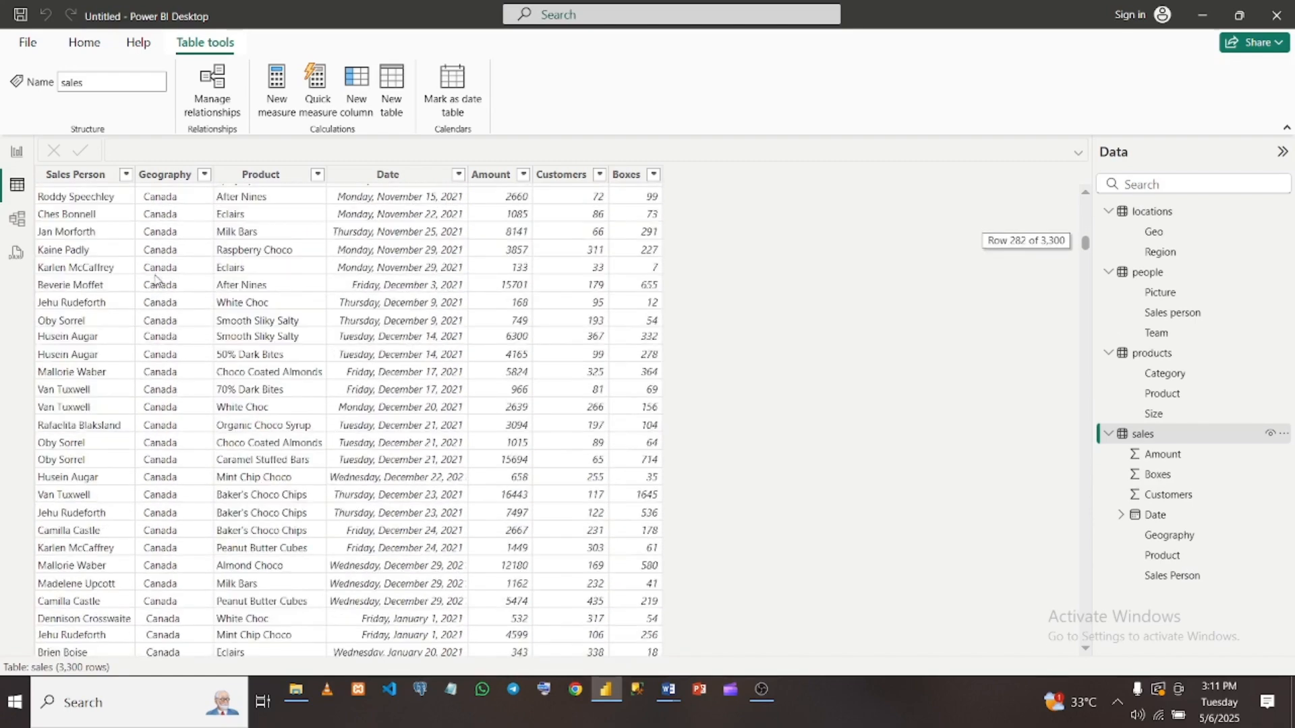
pyautogui.scroll(-20, 155, 279)
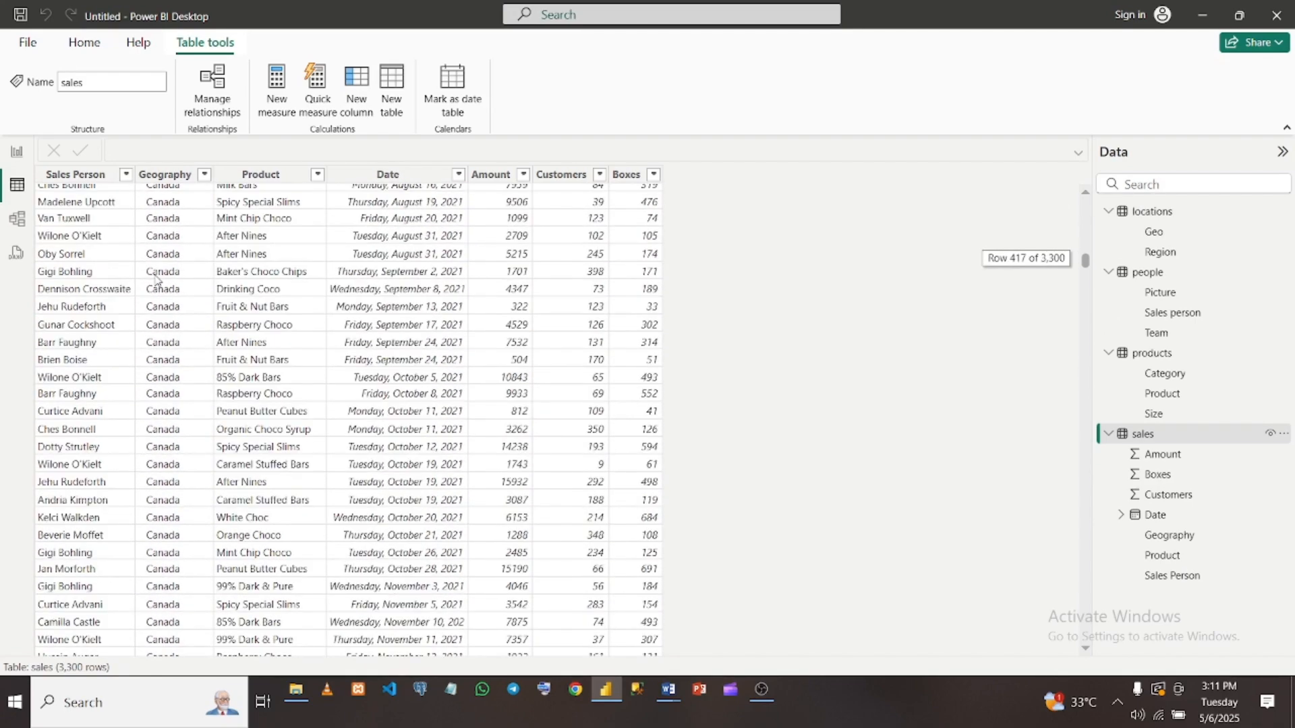
pyautogui.scroll(-20, 155, 279)
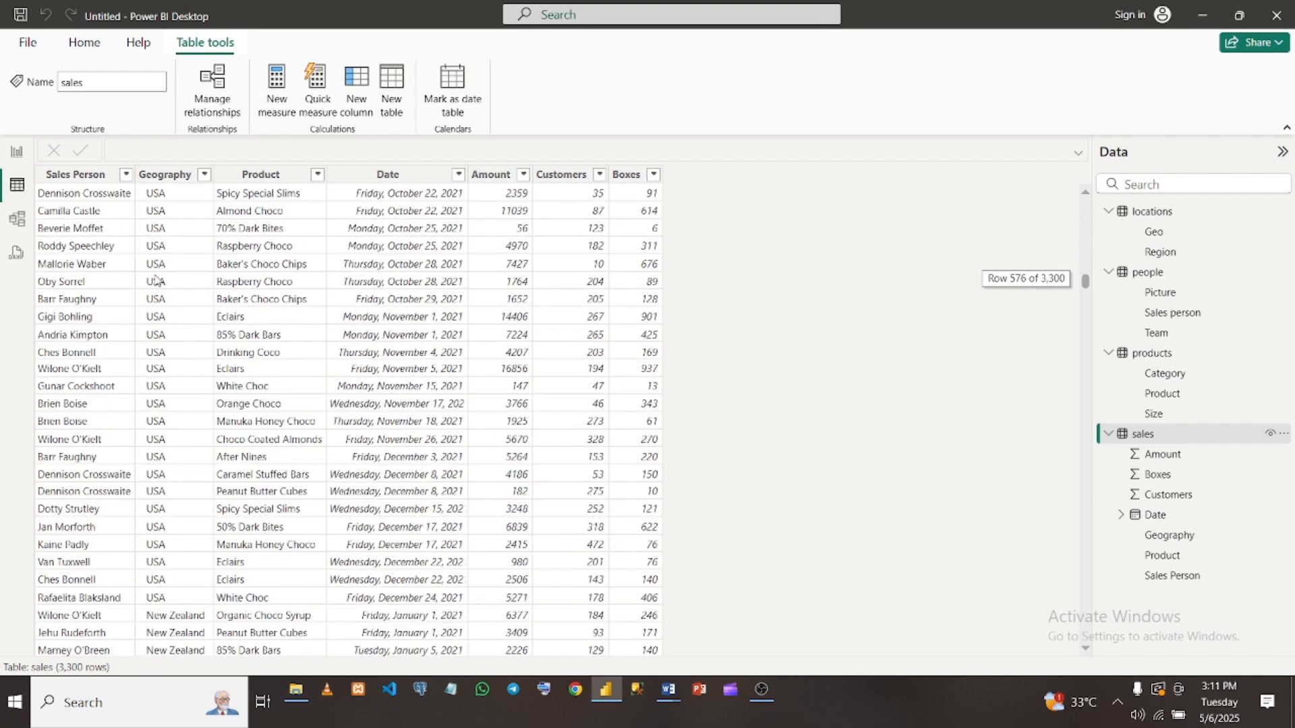
pyautogui.scroll(-20, 155, 279)
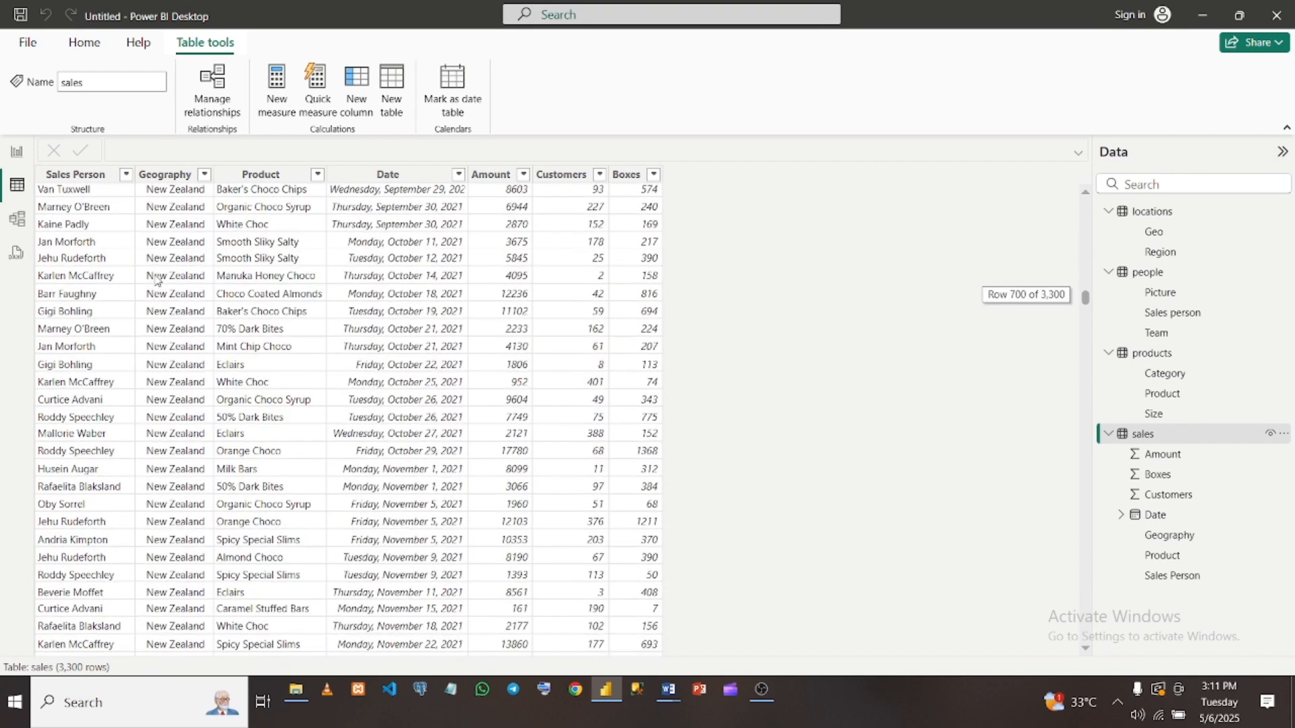
pyautogui.scroll(-3, 155, 279)
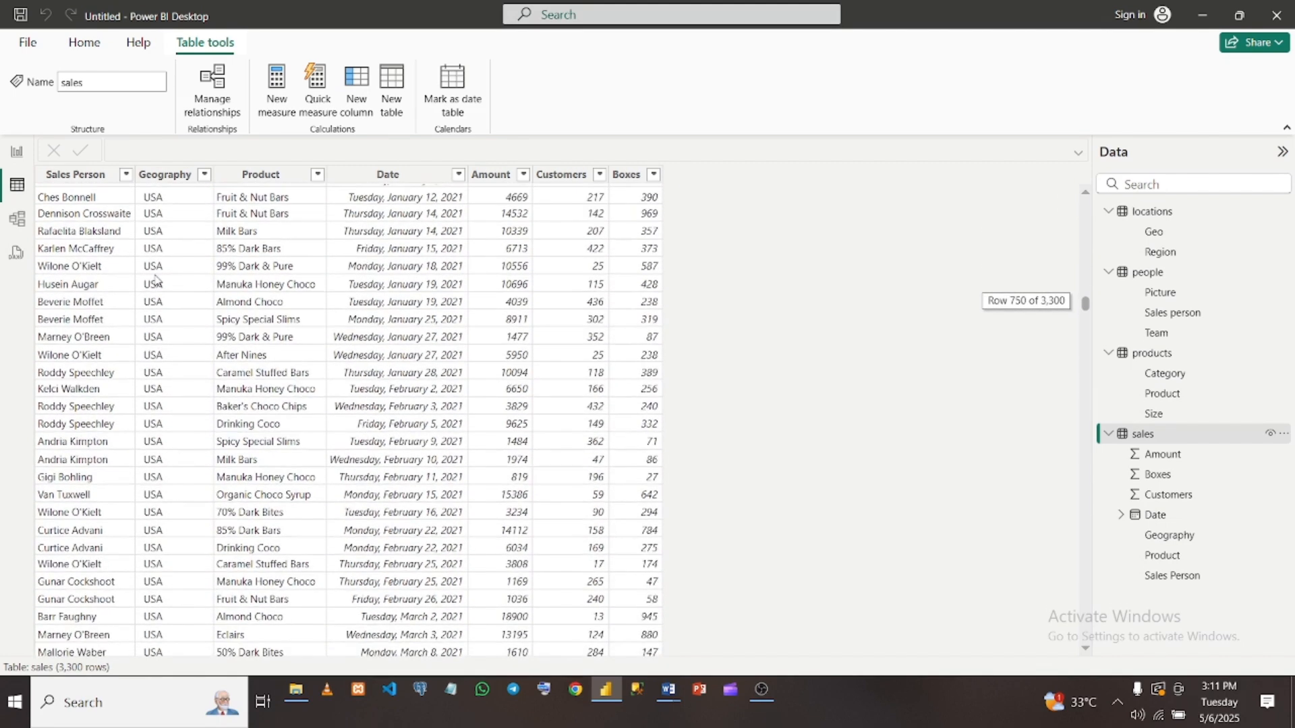
# Compare the Geo column of the locations table with the Geography column of the sales table
pyautogui.click(1153, 214)
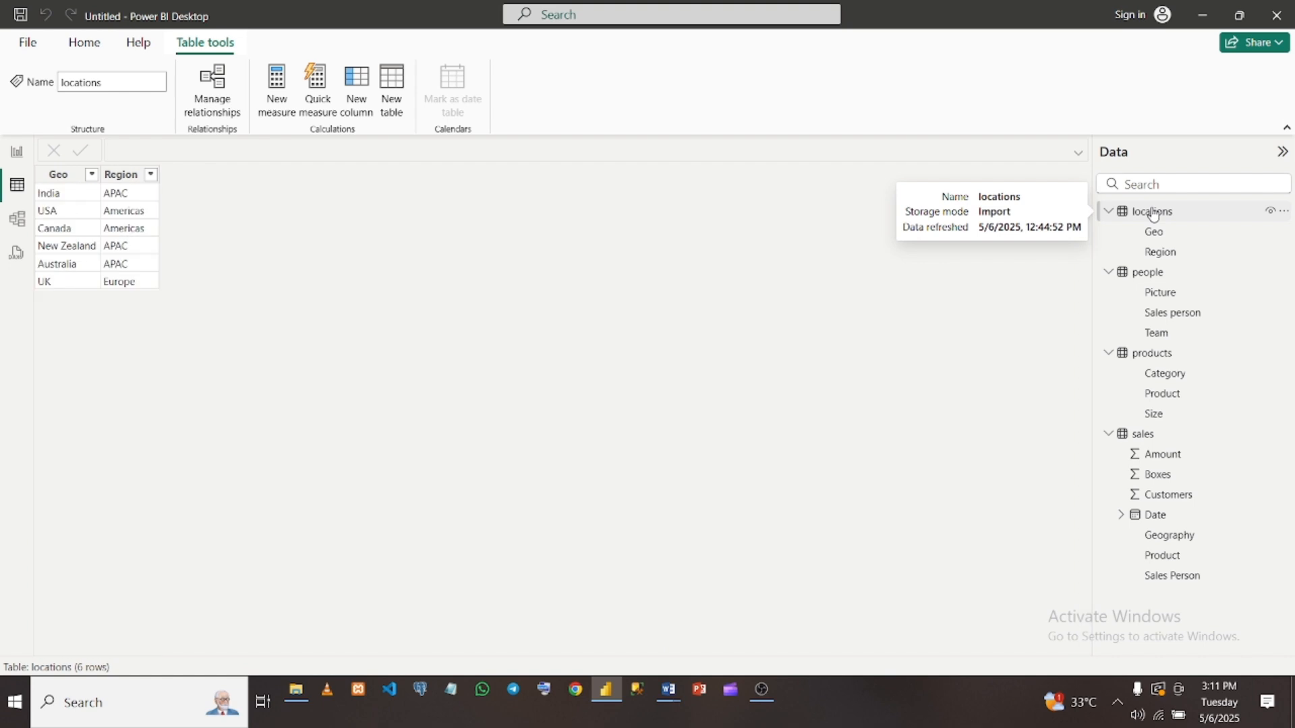
pyautogui.click(56, 177)
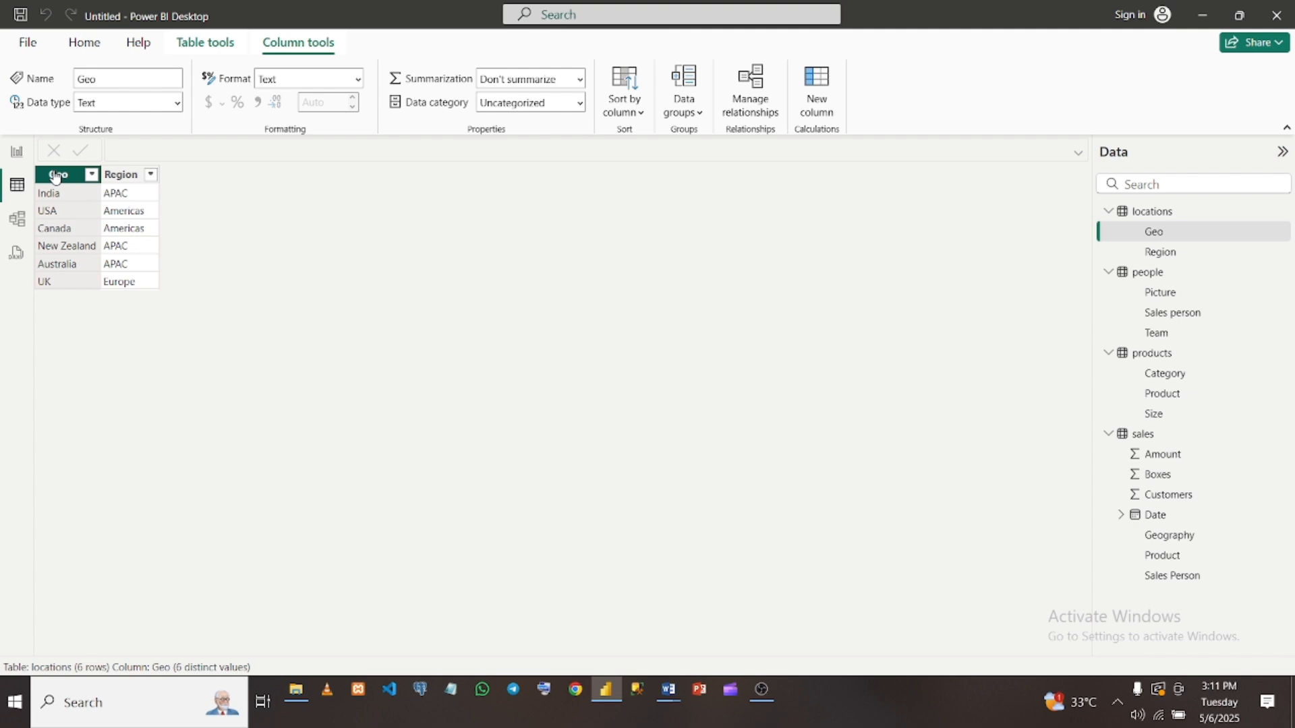
pyautogui.click(1162, 434)
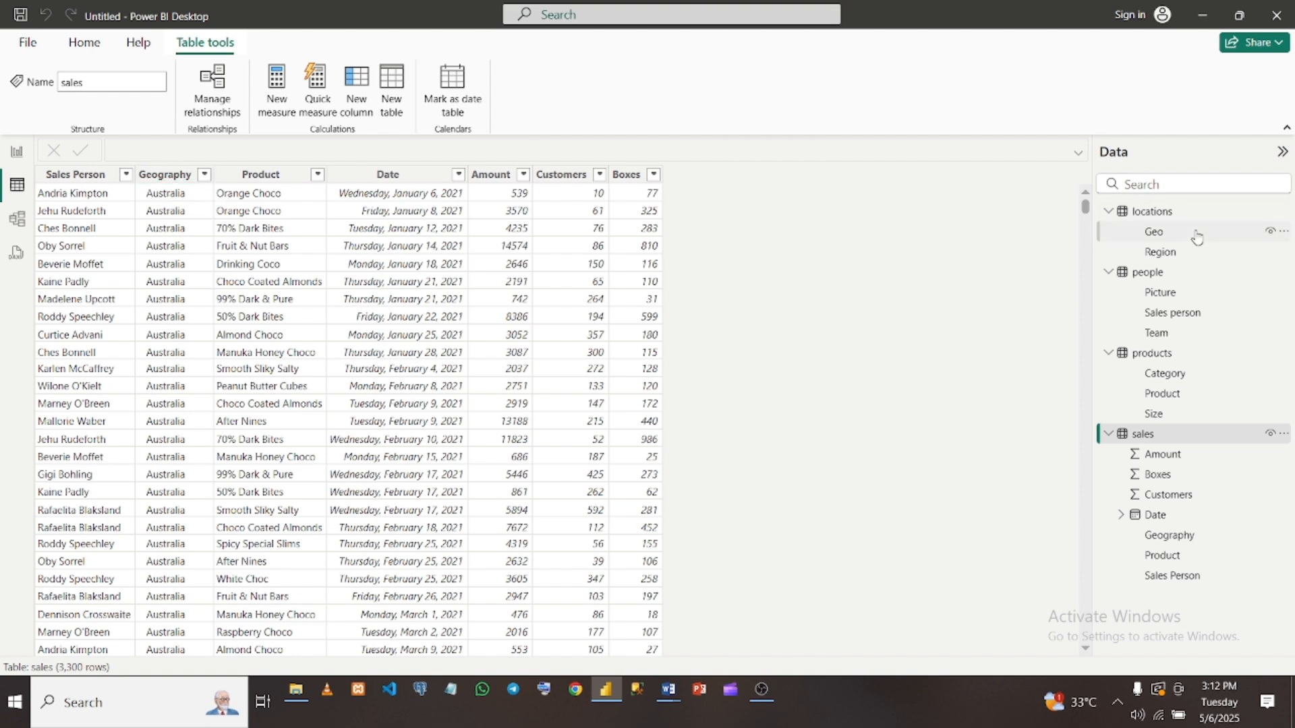
pyautogui.click(1153, 212)
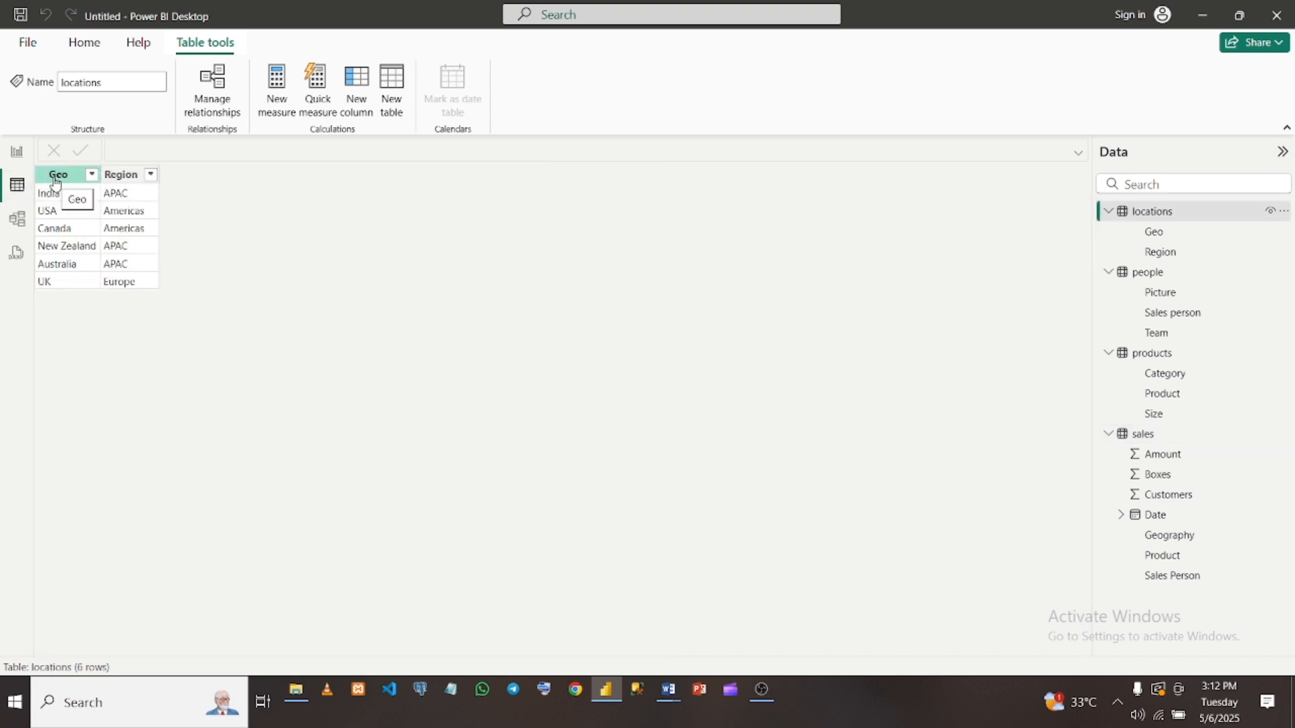
# Create an active one-to-many relationship from Geo in locations to Geography in sales with single cross-filter direction in the model diagram
pyautogui.click(14, 225)
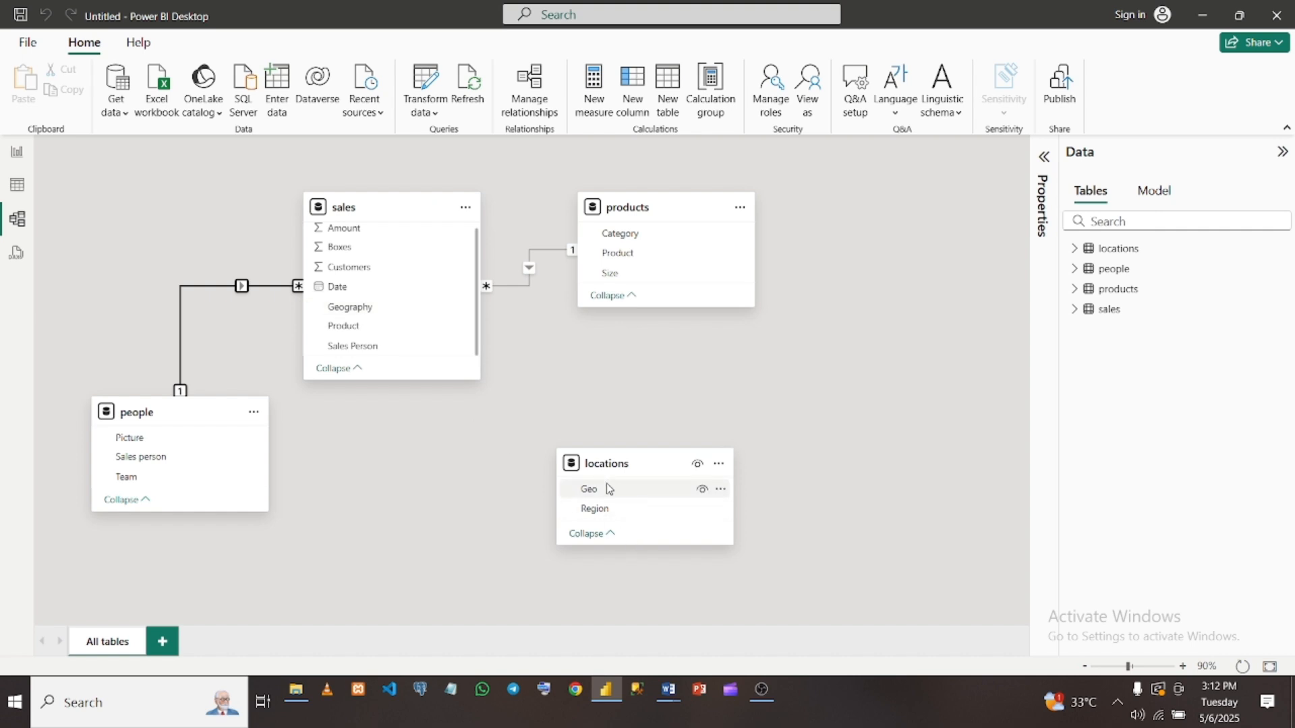
pyautogui.moveTo(609, 487); pyautogui.dragTo(373, 307)
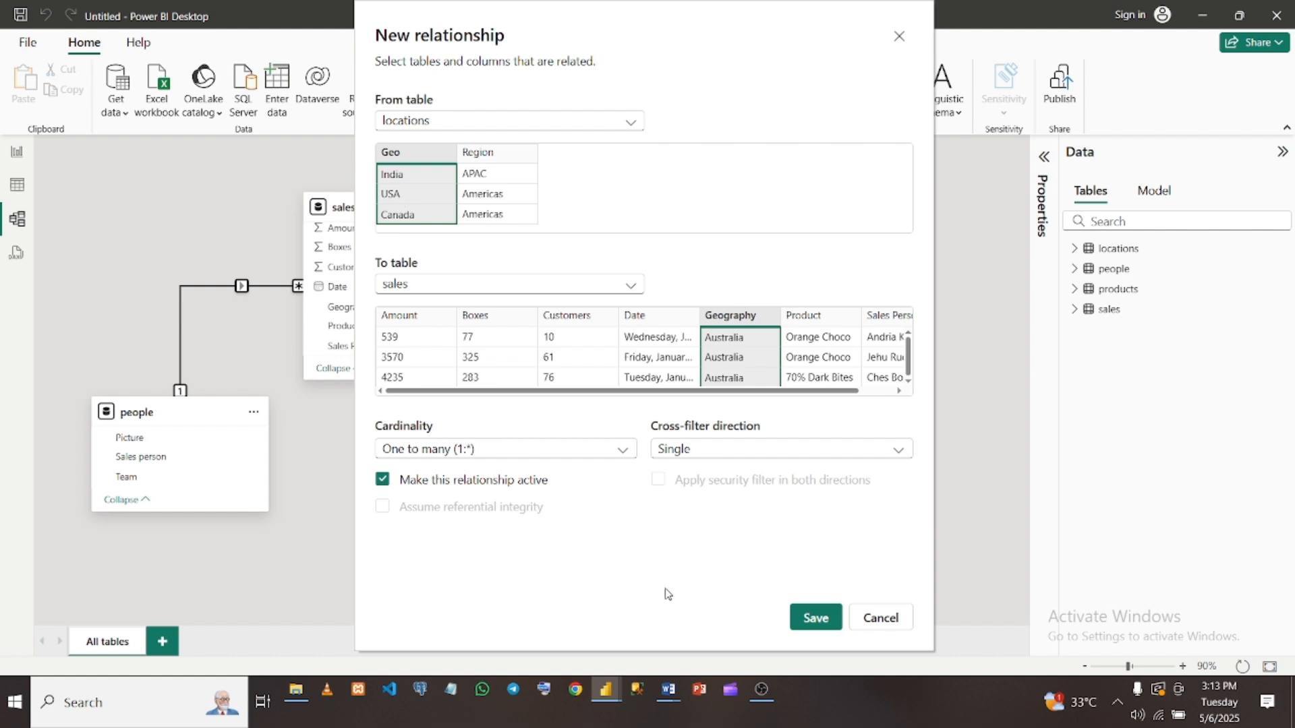
pyautogui.click(807, 614)
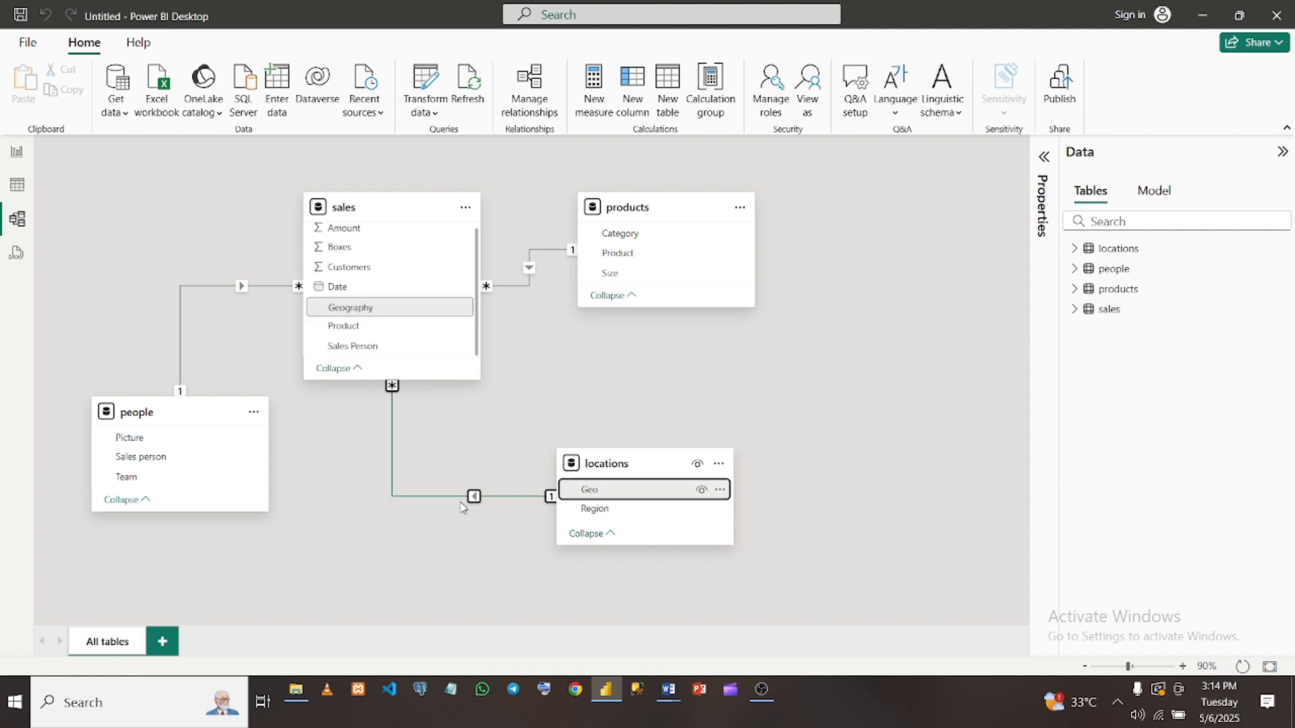
pyautogui.click(491, 391)
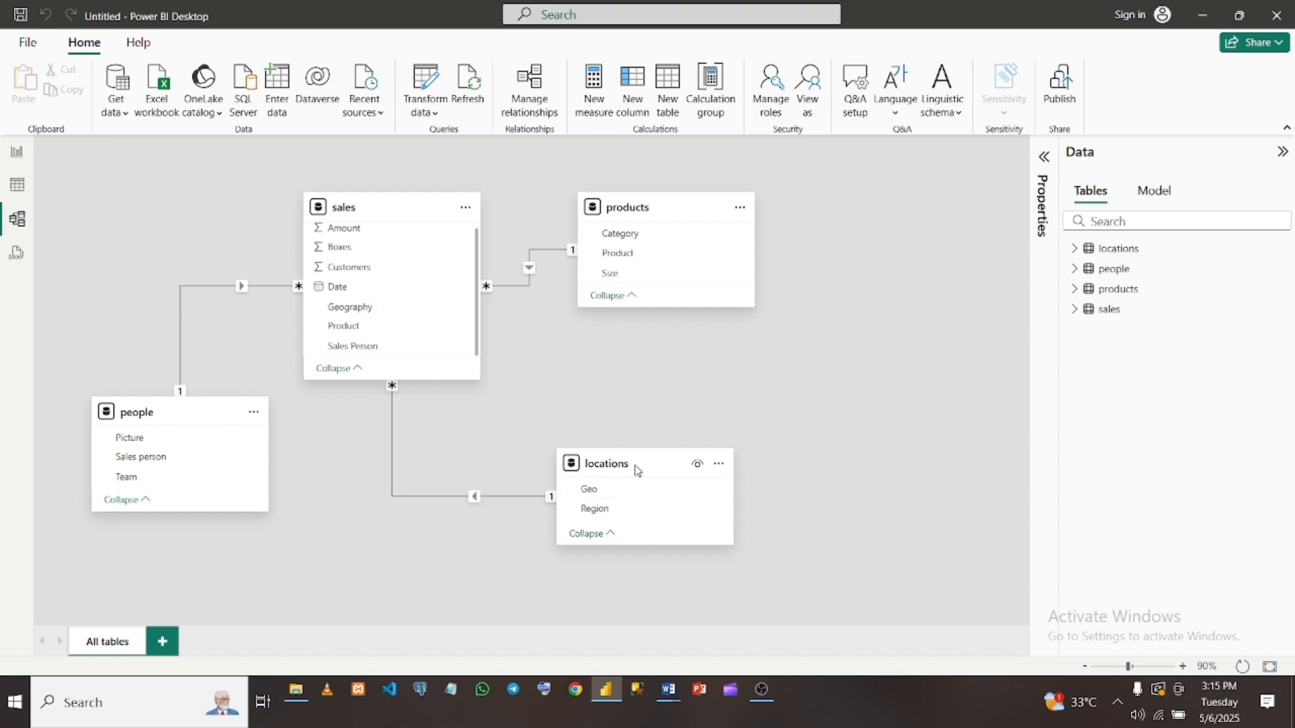
# Try the locations table beside products in the model diagram, and place it directly below the products table
pyautogui.moveTo(657, 464)
pyautogui.moveTo(658, 464); pyautogui.dragTo(899, 245)
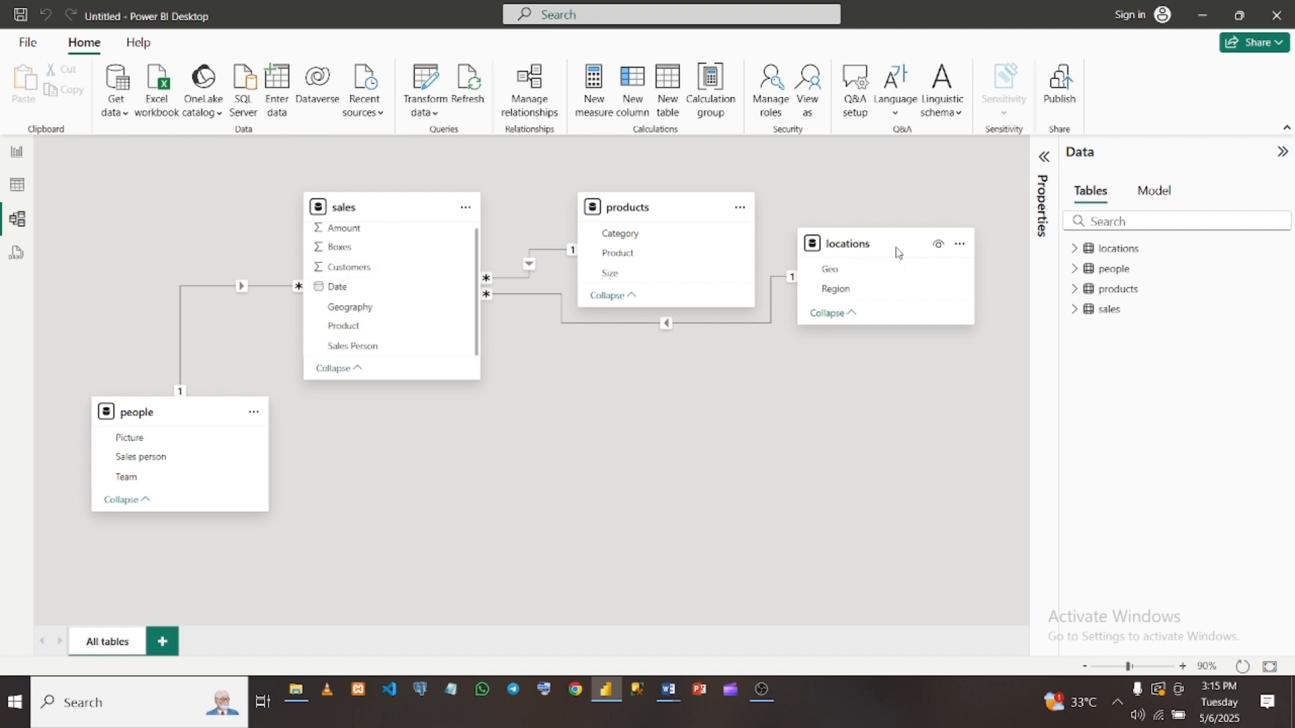
pyautogui.moveTo(897, 253); pyautogui.dragTo(688, 417)
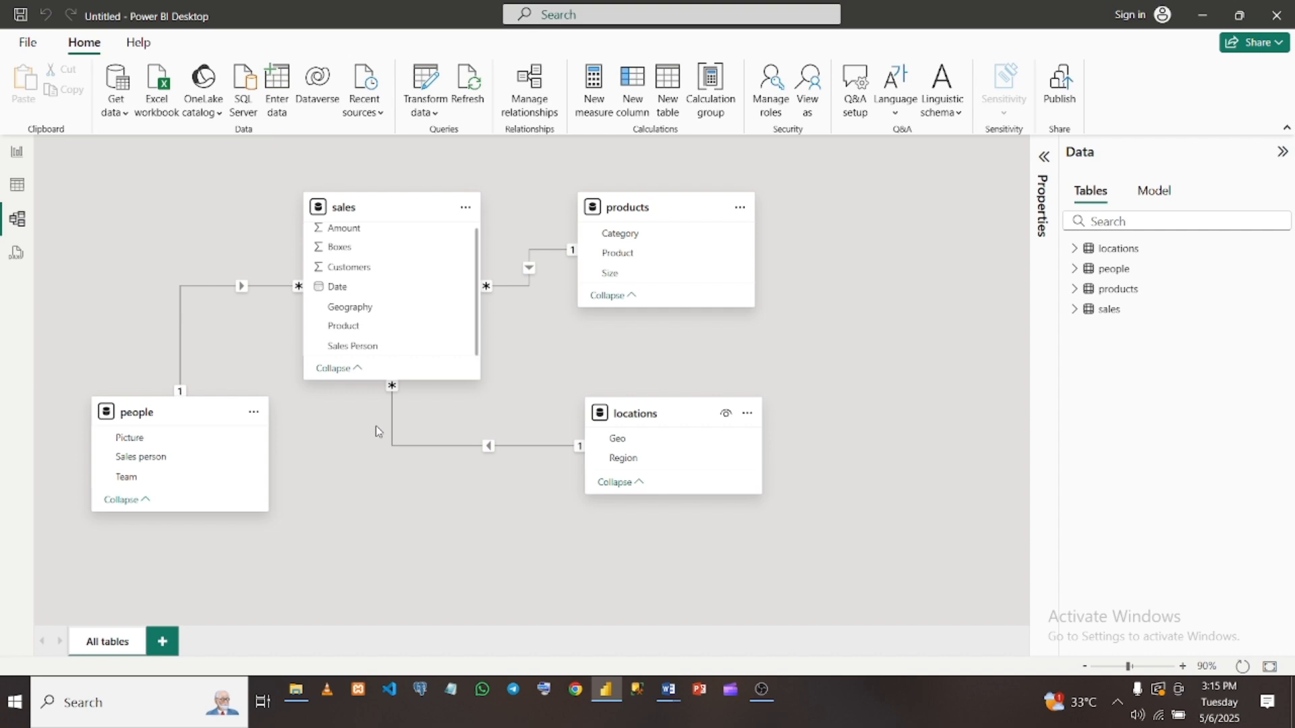
# Add a donut chart to the blank report page and enlarge it in width and height
pyautogui.click(17, 153)
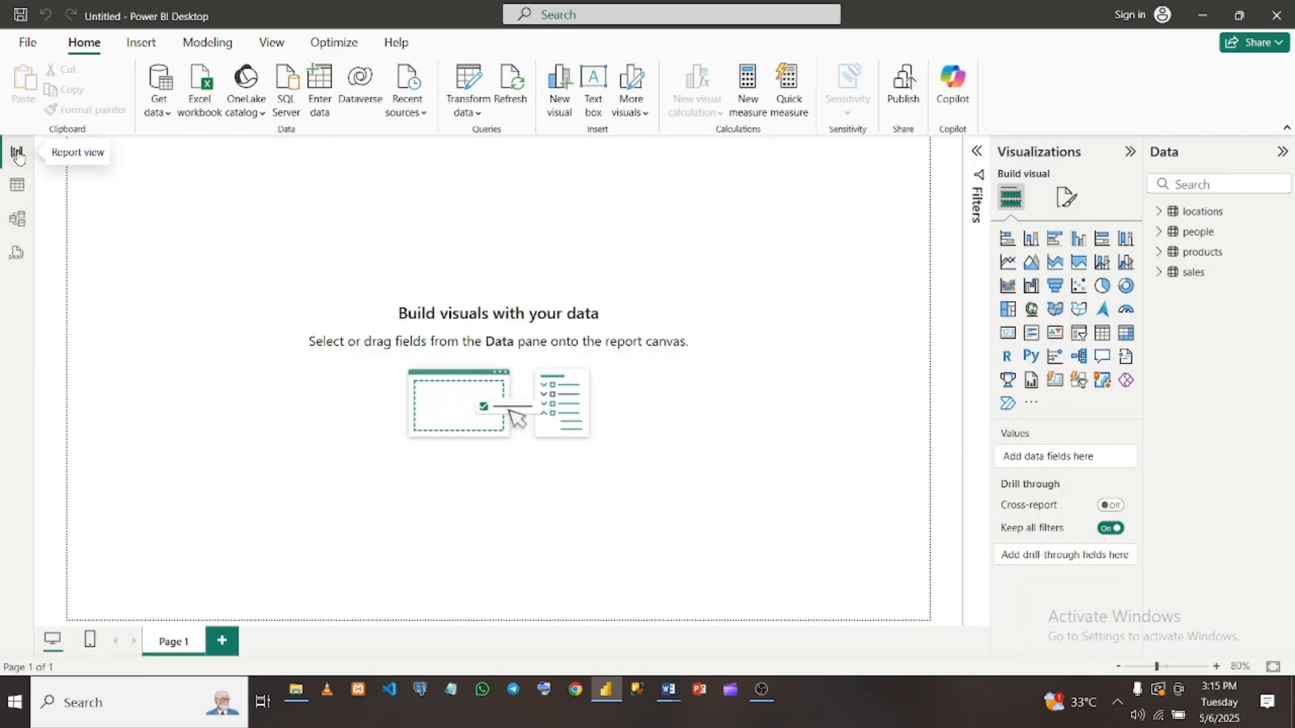
pyautogui.click(19, 220)
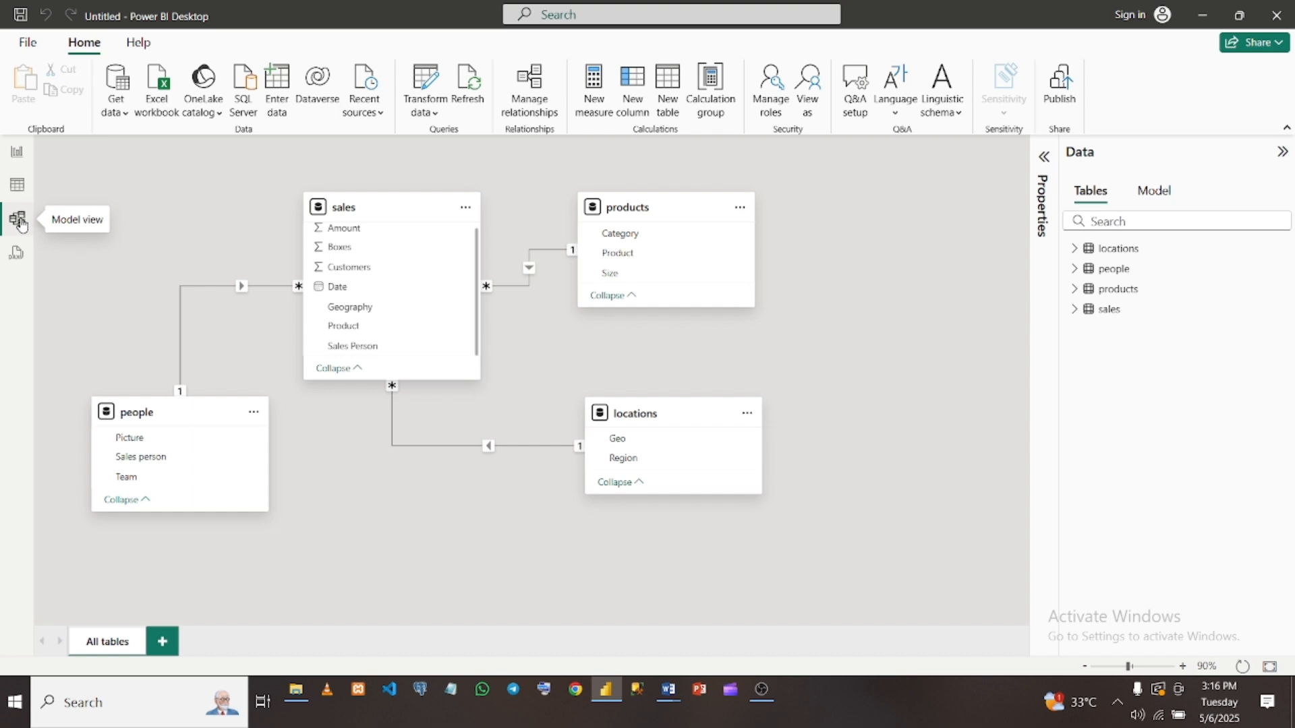
pyautogui.click(18, 156)
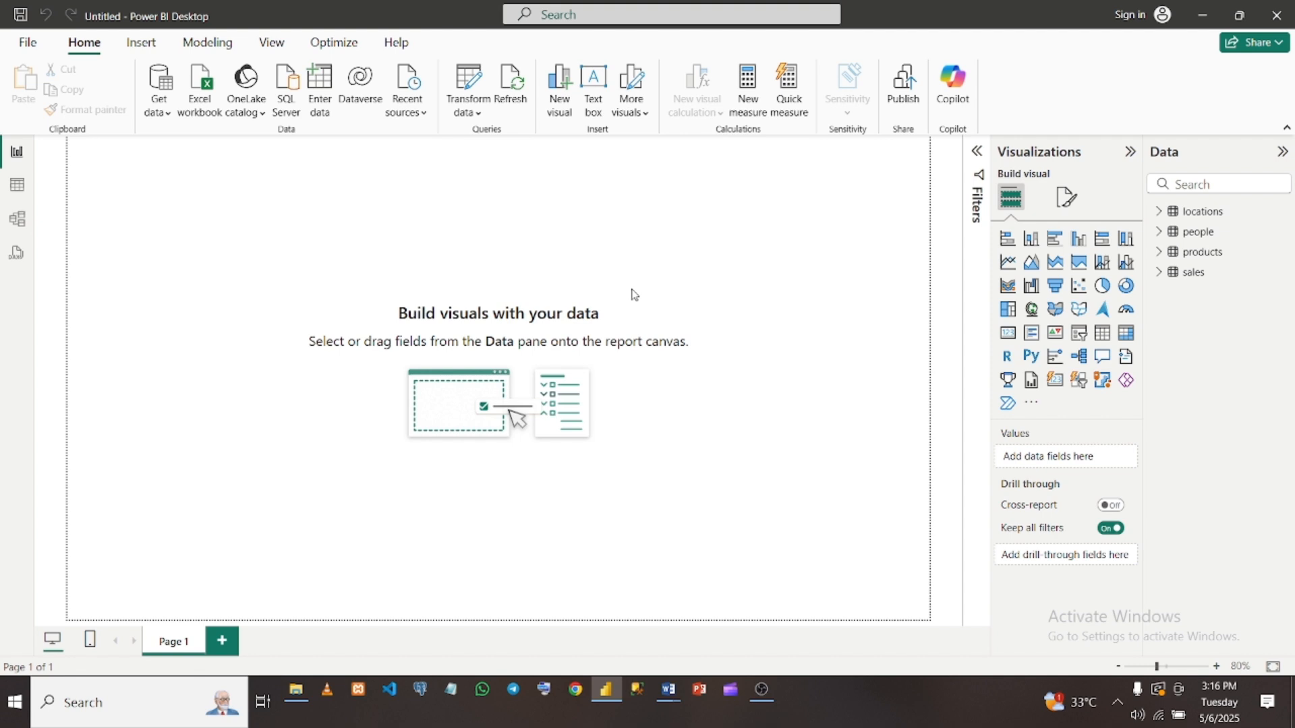
pyautogui.click(1125, 288)
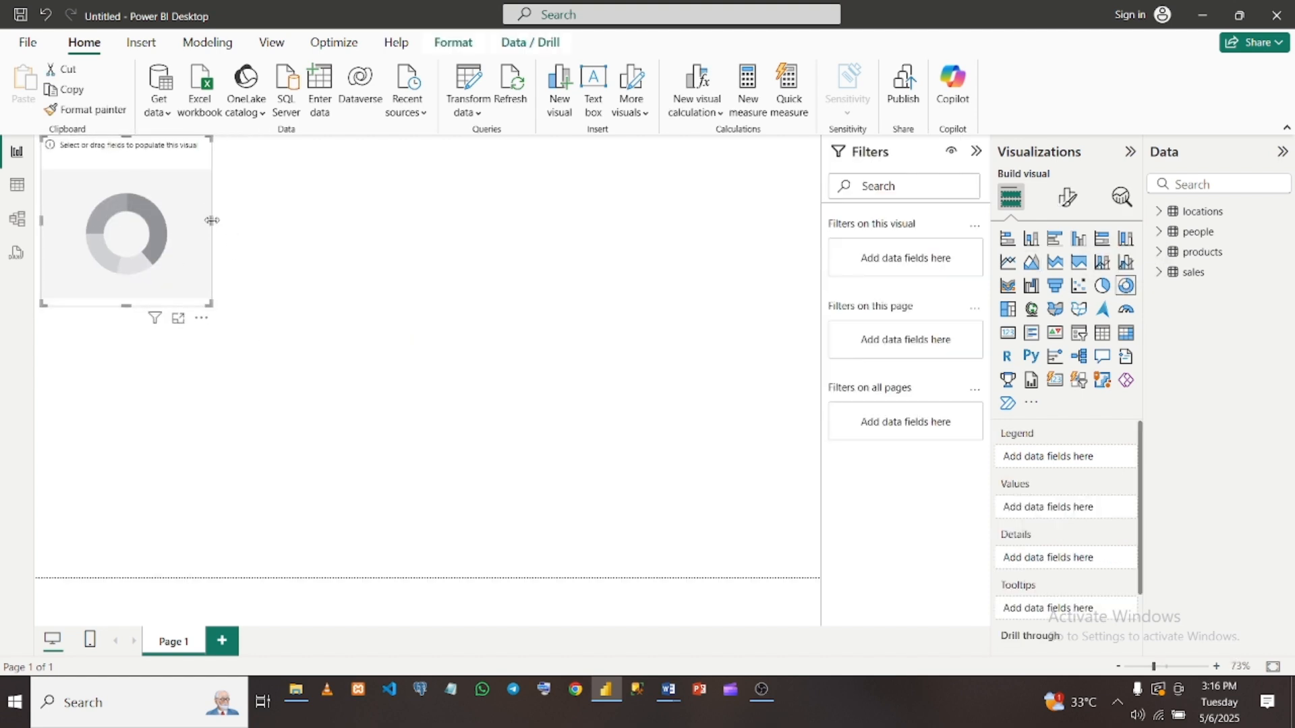
pyautogui.moveTo(213, 220); pyautogui.dragTo(342, 252)
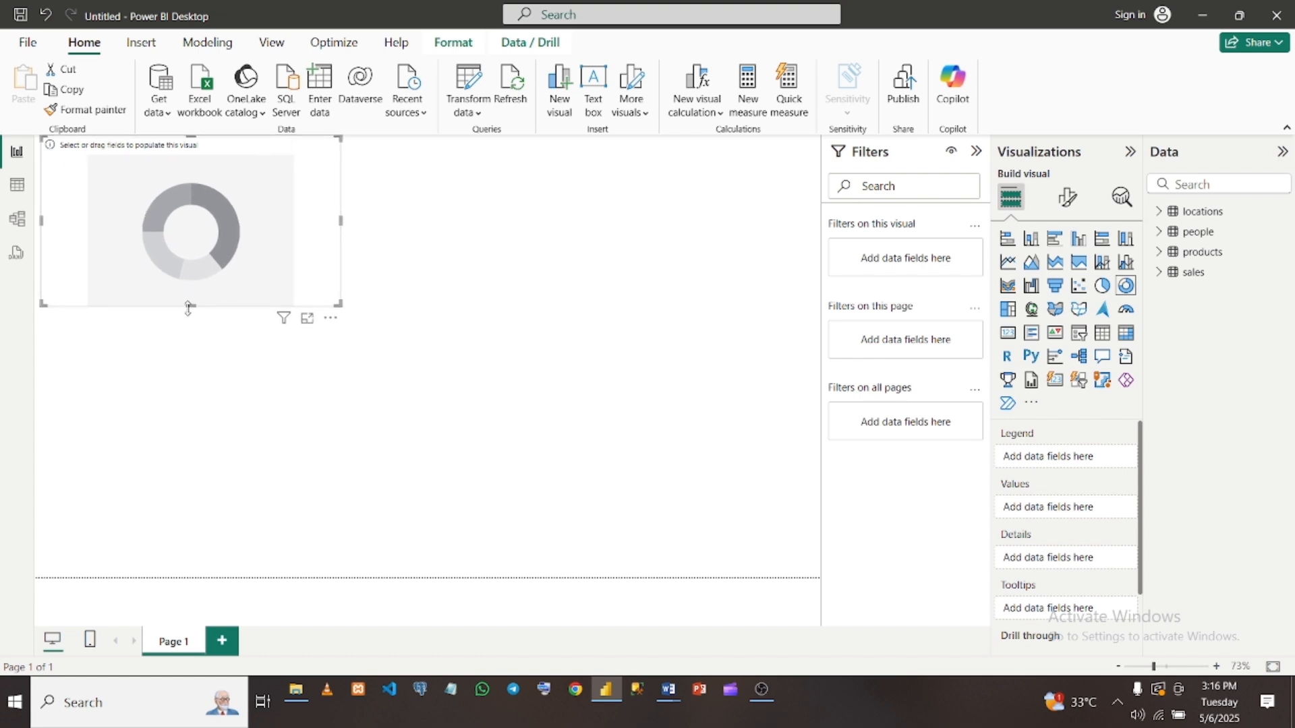
pyautogui.moveTo(191, 304); pyautogui.dragTo(204, 388)
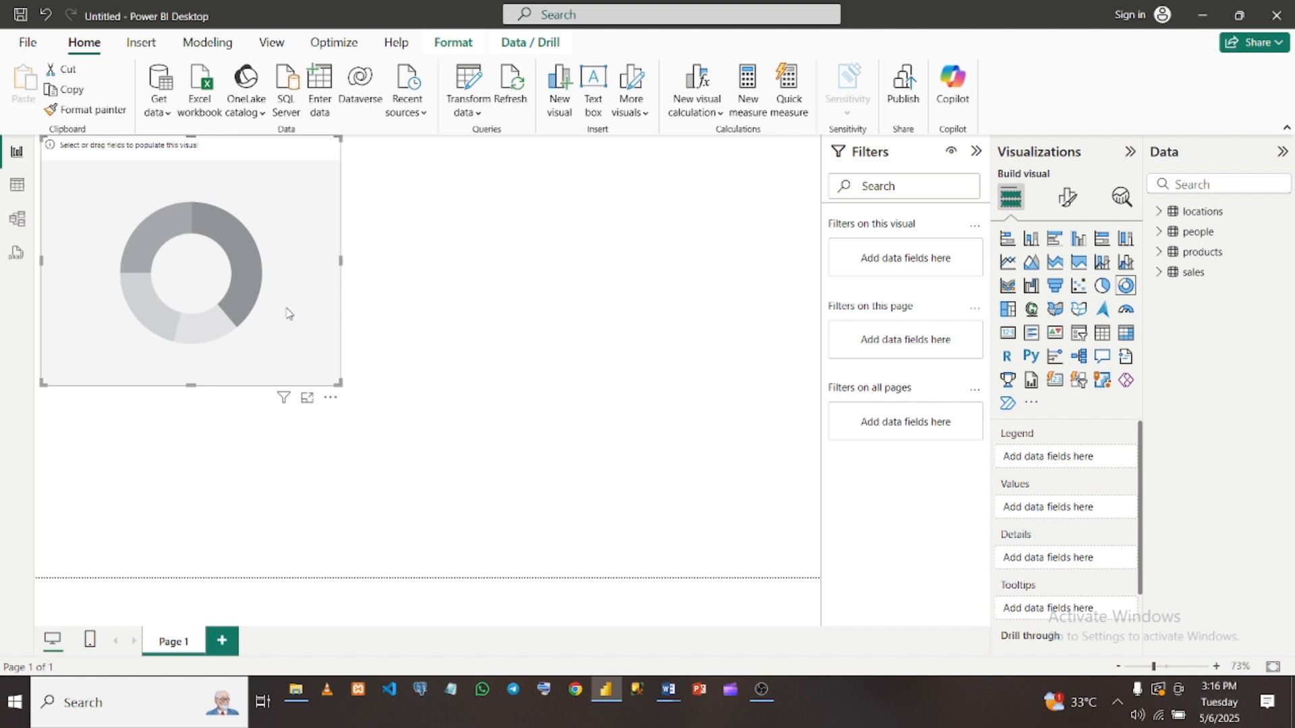
pyautogui.click(490, 301)
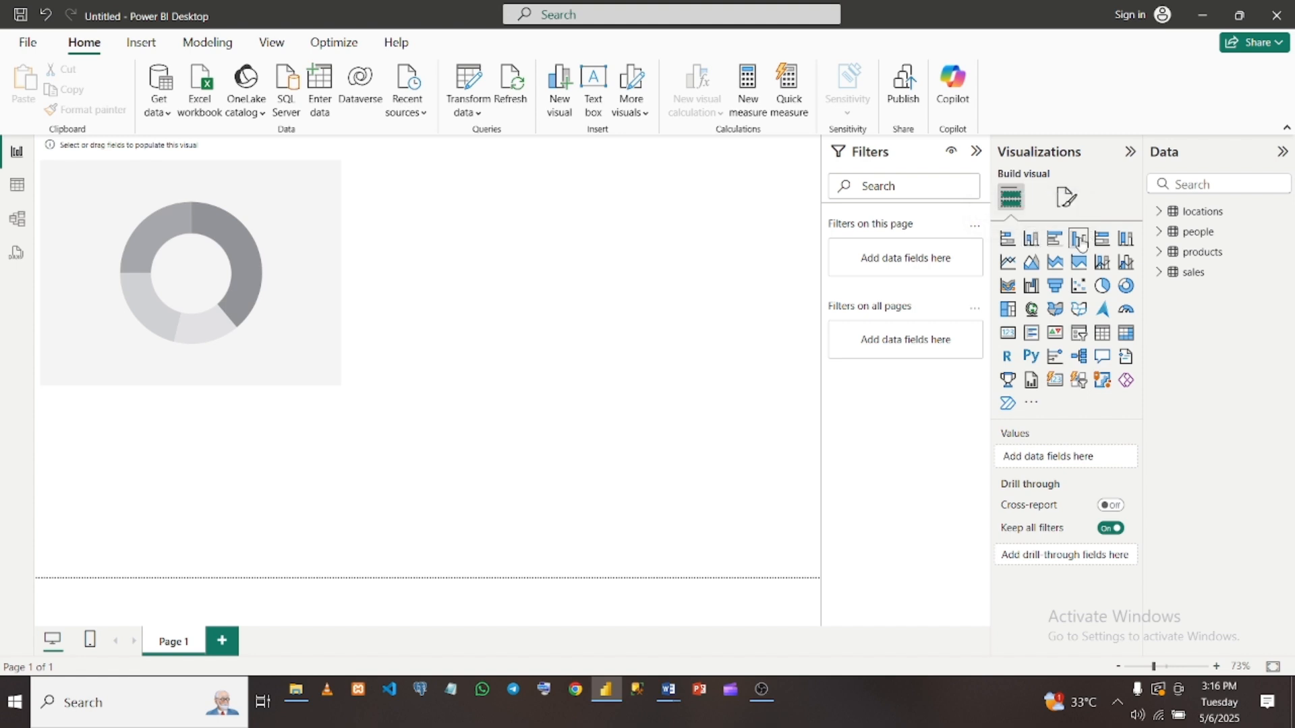
# Add a stacked column chart, place it beside the donut chart, and increase its height upward
pyautogui.click(1031, 239)
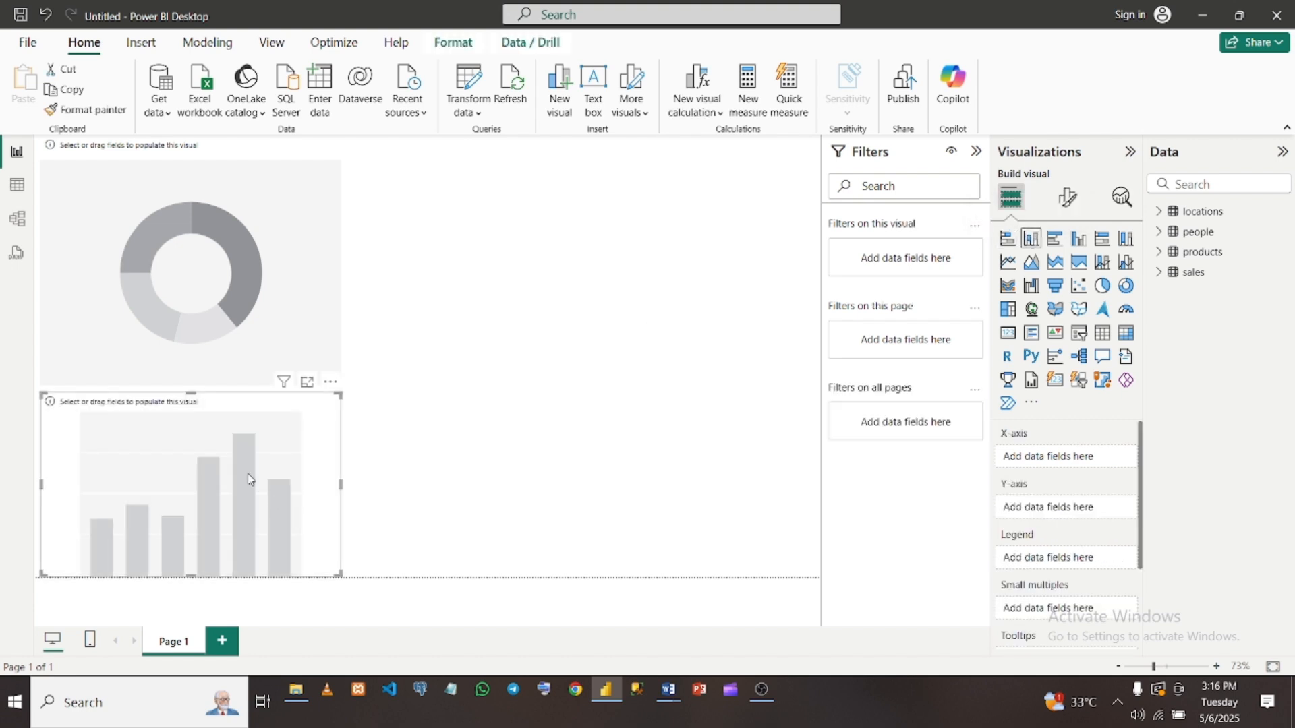
pyautogui.moveTo(249, 479); pyautogui.dragTo(630, 281)
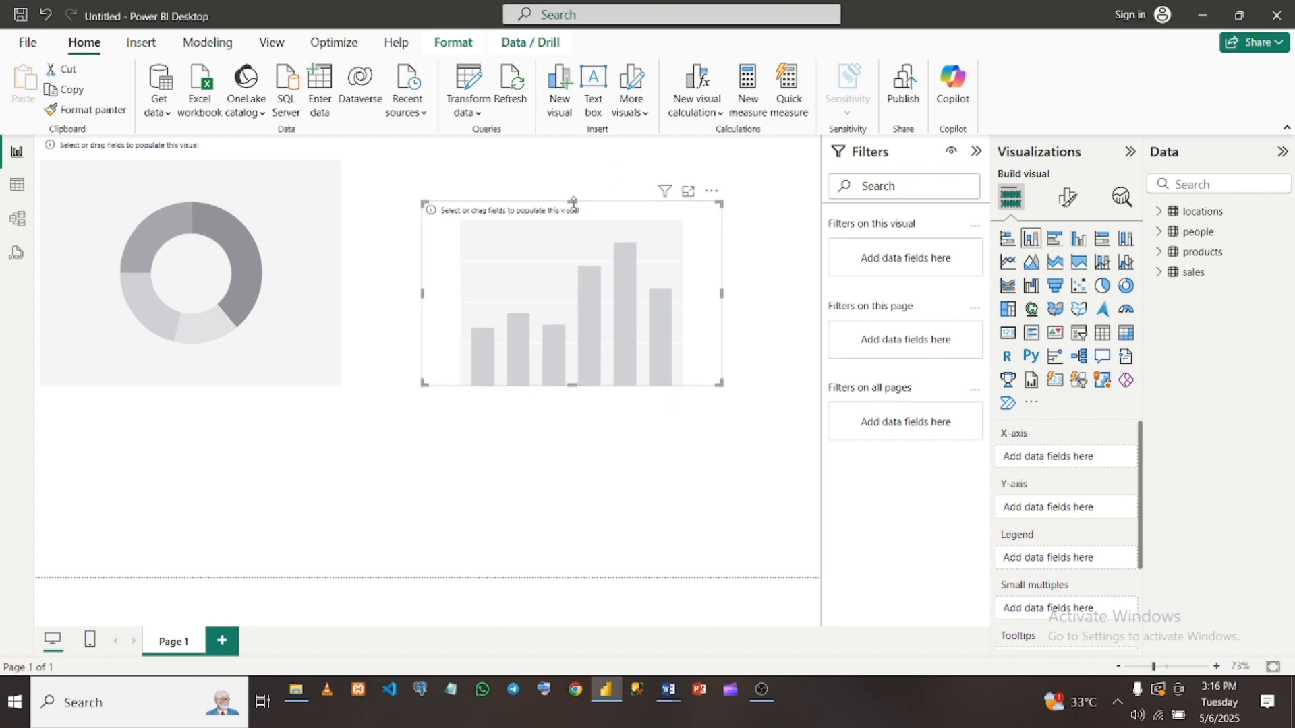
pyautogui.moveTo(573, 202); pyautogui.dragTo(571, 170)
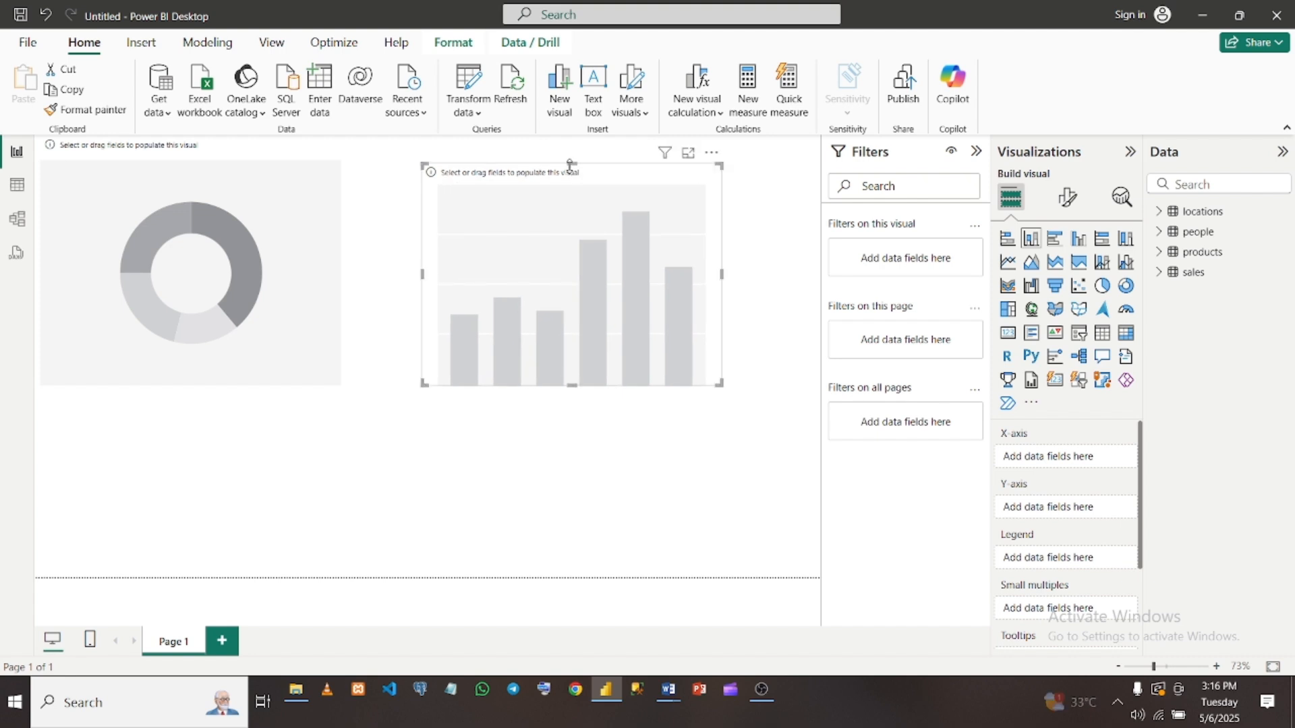
# Populate the donut chart with Geo from locations as legend and Amount from sales as values
pyautogui.click(301, 243)
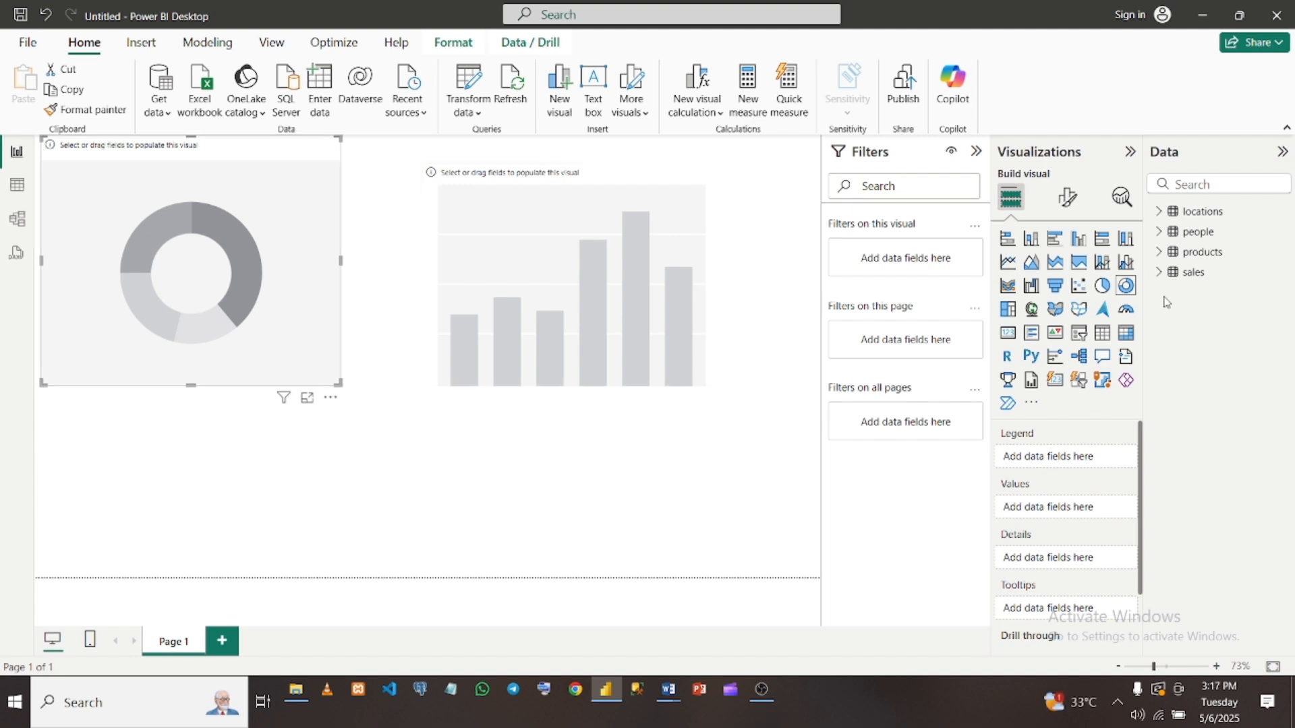
pyautogui.click(1160, 212)
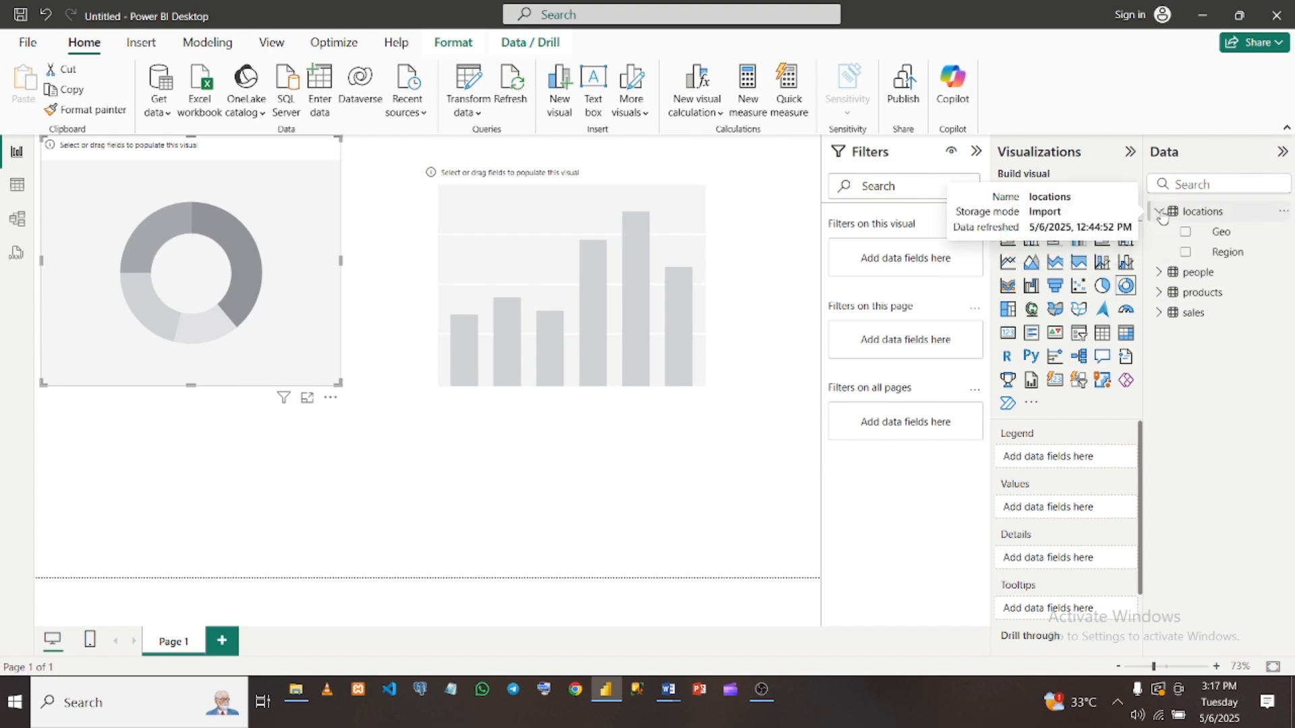
pyautogui.click(1159, 313)
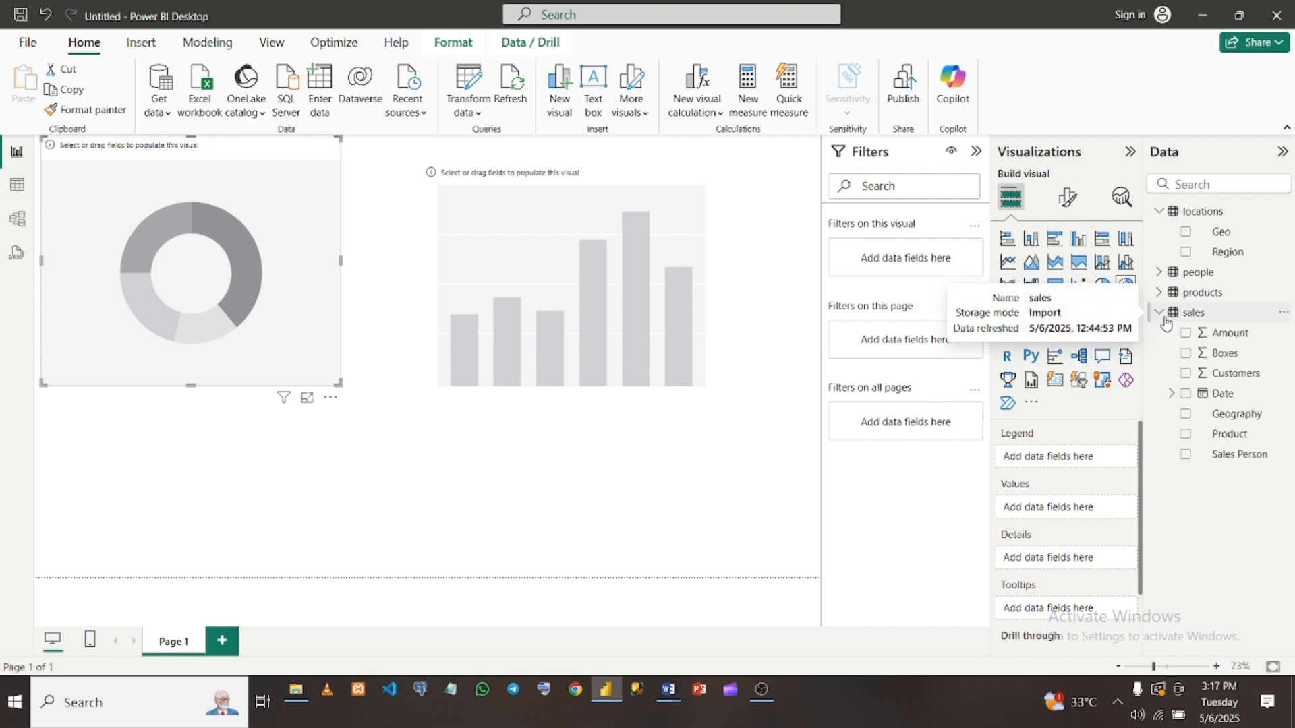
pyautogui.click(1187, 233)
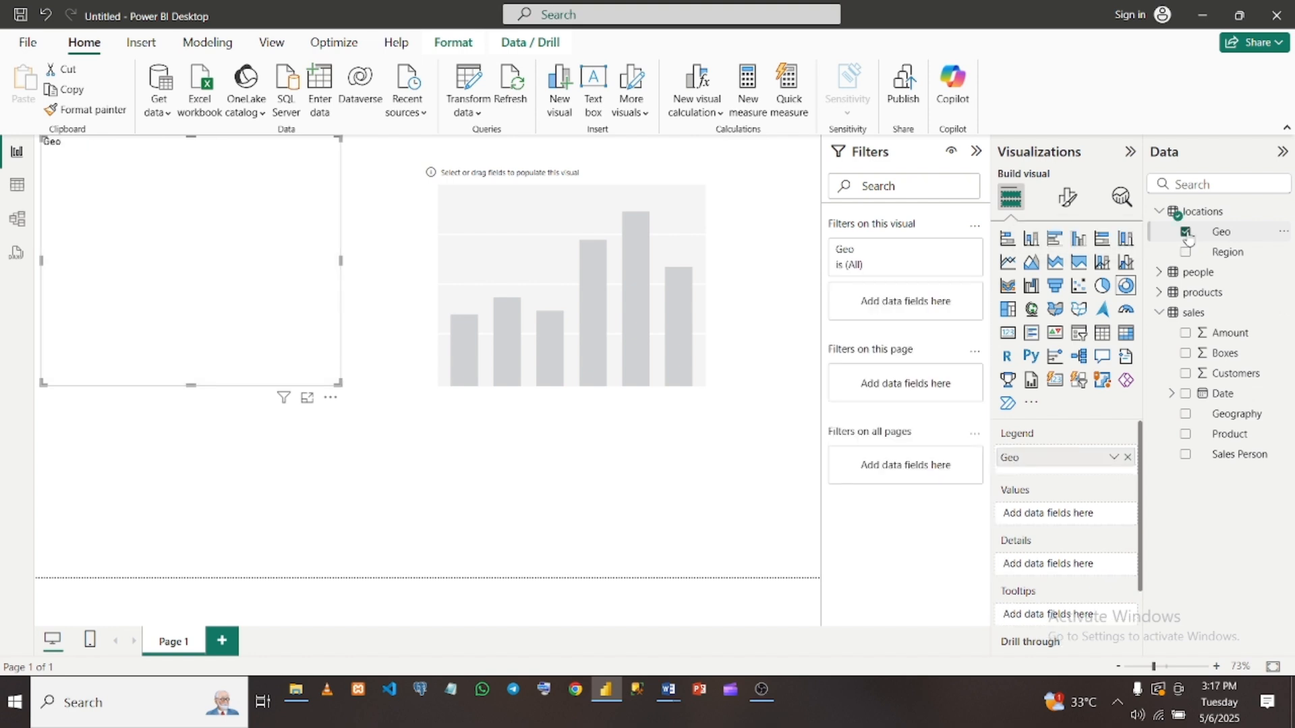
pyautogui.click(1186, 334)
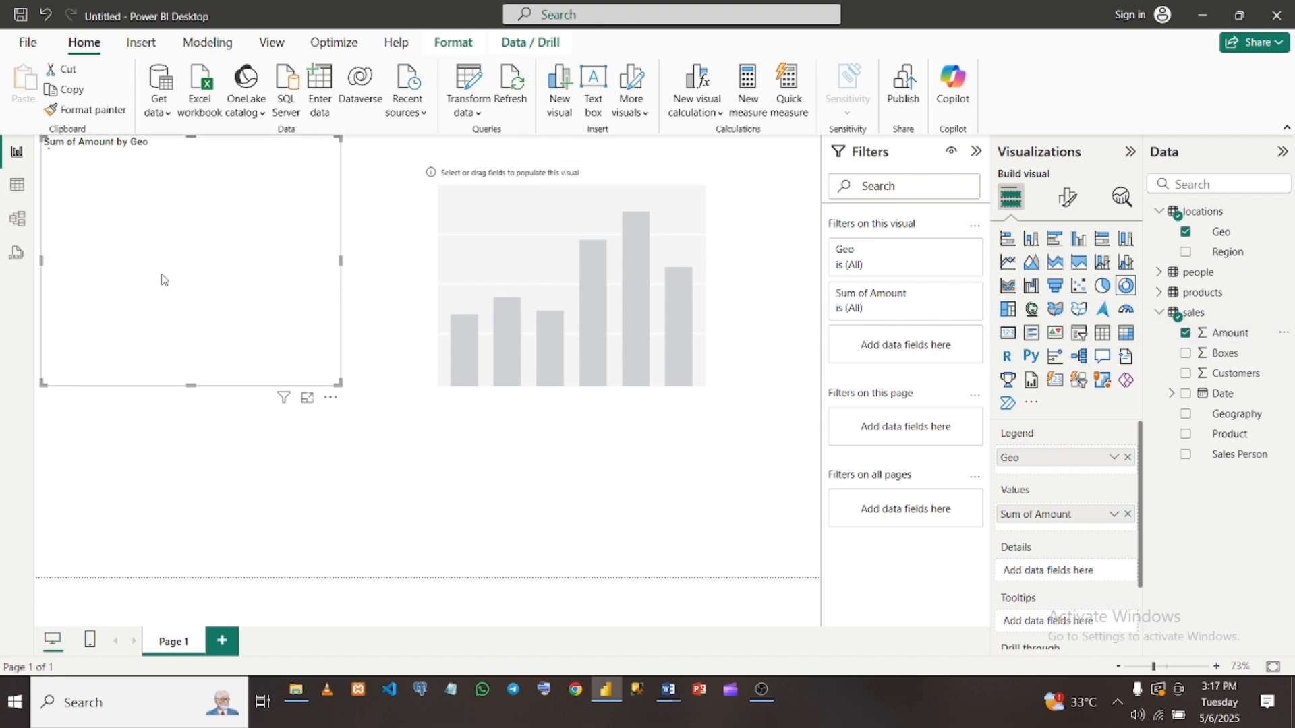
# Move the donut chart slightly inward and populate the column chart with Geo from locations as X-axis and Amount from sales as Y-axis
pyautogui.moveTo(193, 164); pyautogui.dragTo(207, 177)
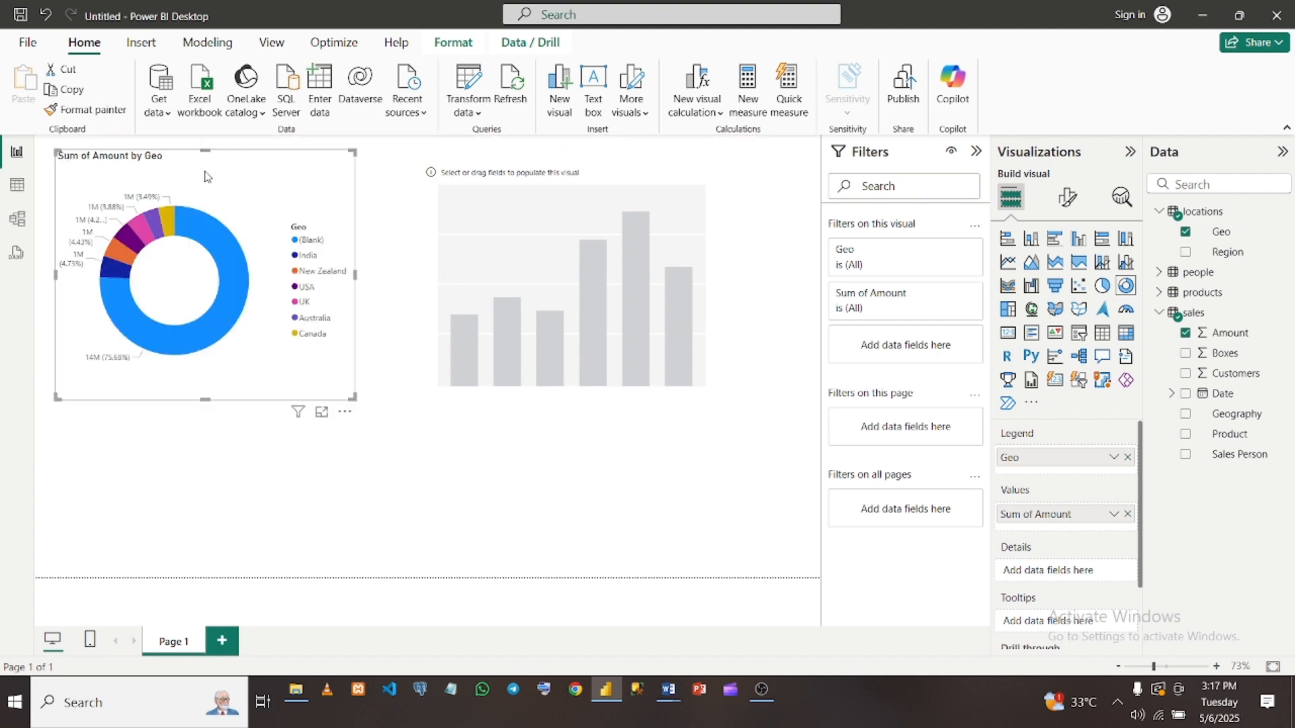
pyautogui.click(522, 224)
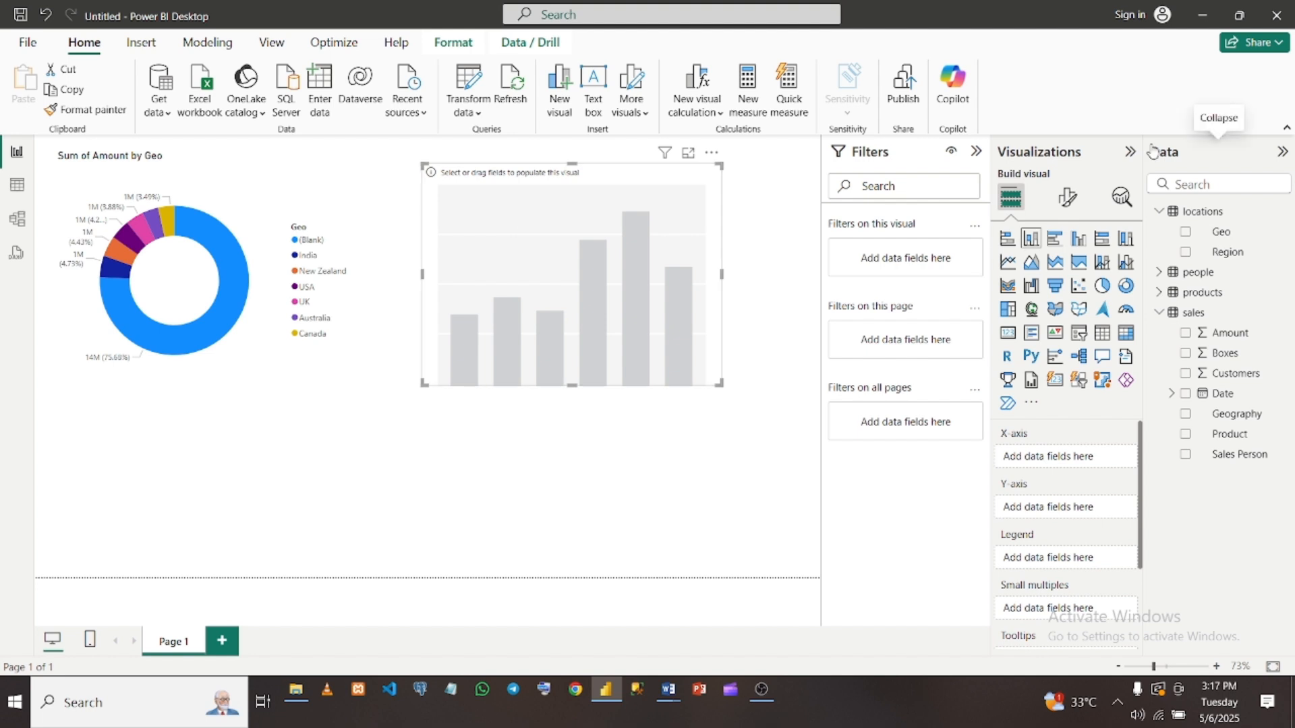
pyautogui.click(1186, 233)
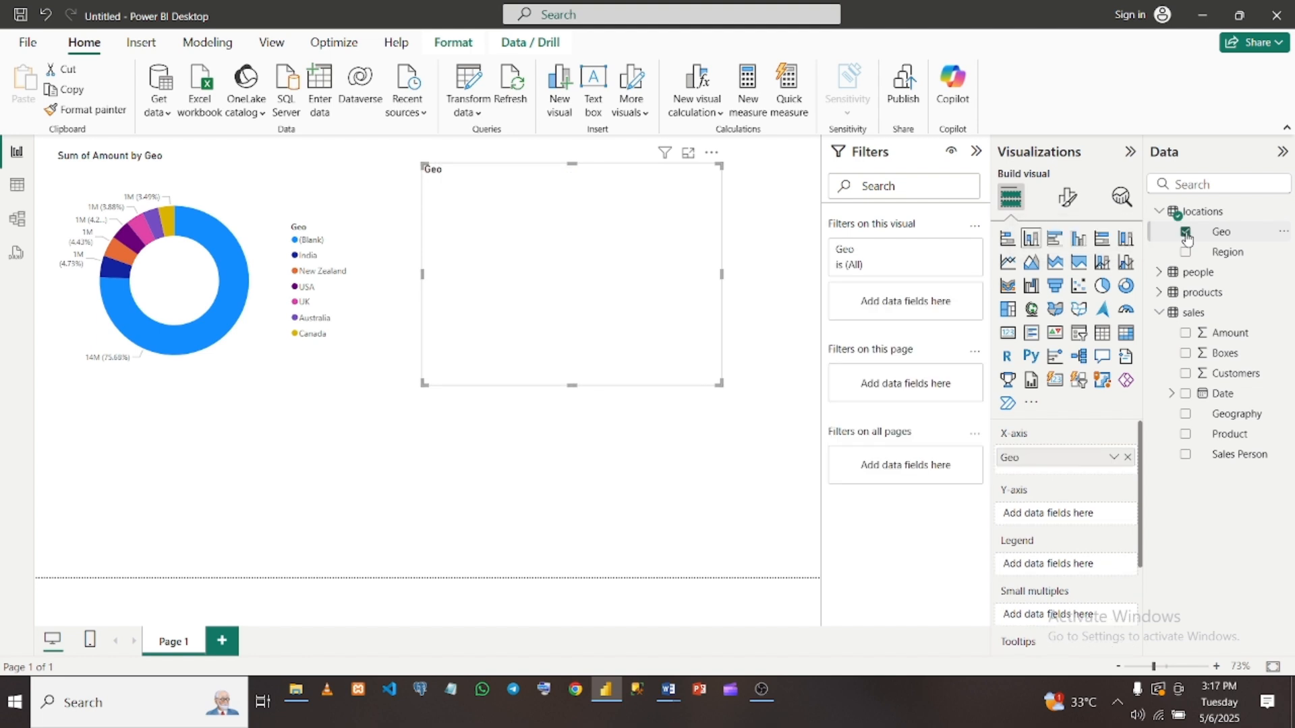
pyautogui.click(1185, 333)
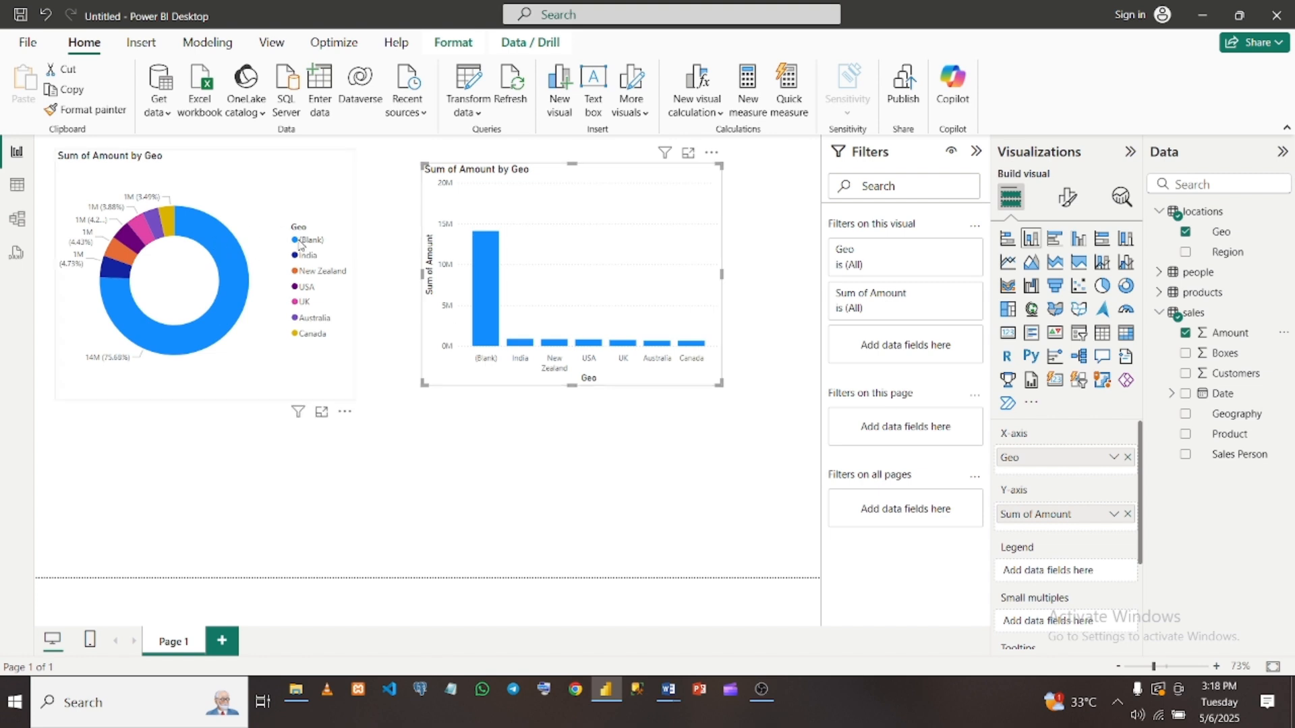
# Open the Power Query Editor and refresh the data previews of the locations, people, products and sales queries
pyautogui.moveTo(213, 251)
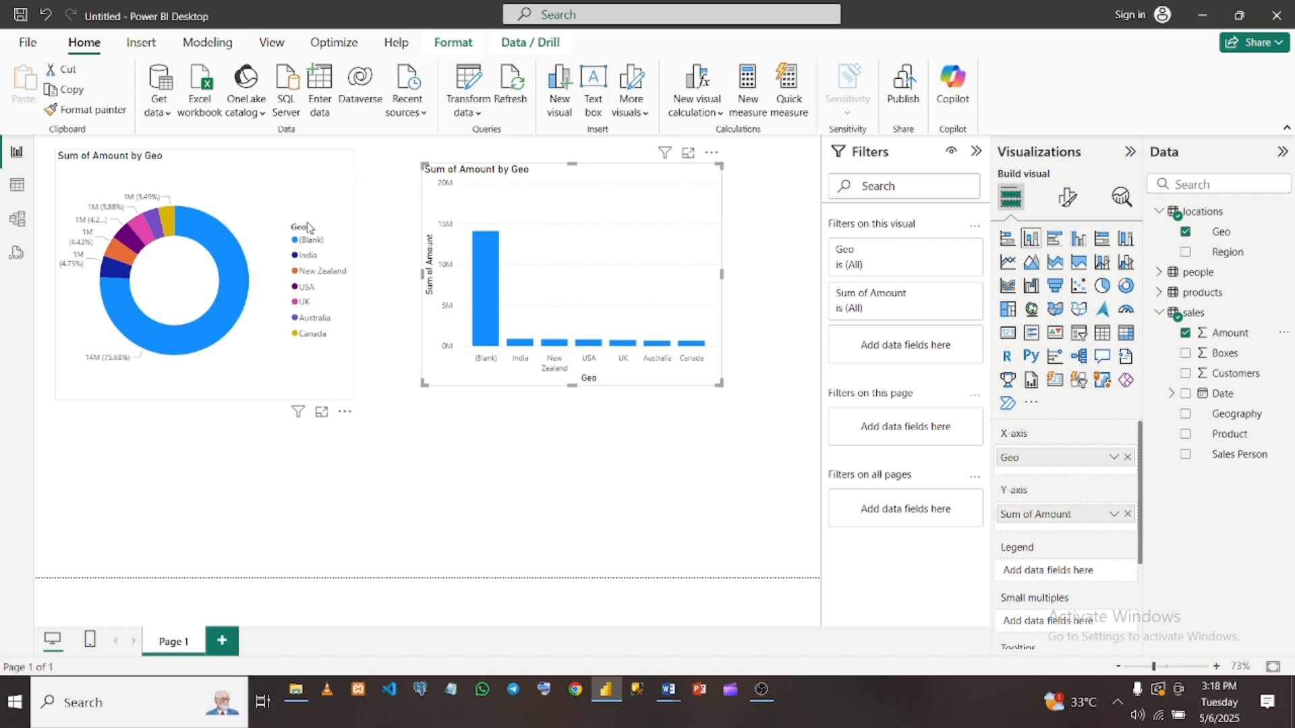
pyautogui.click(464, 92)
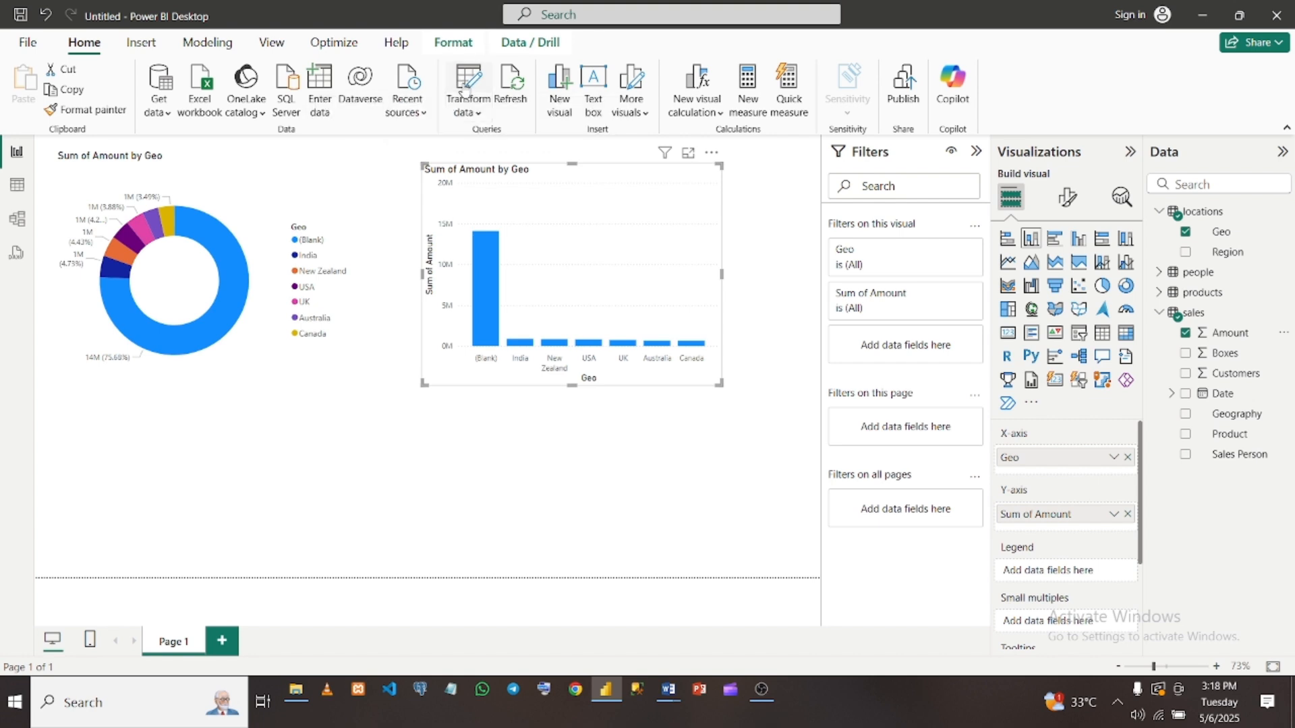
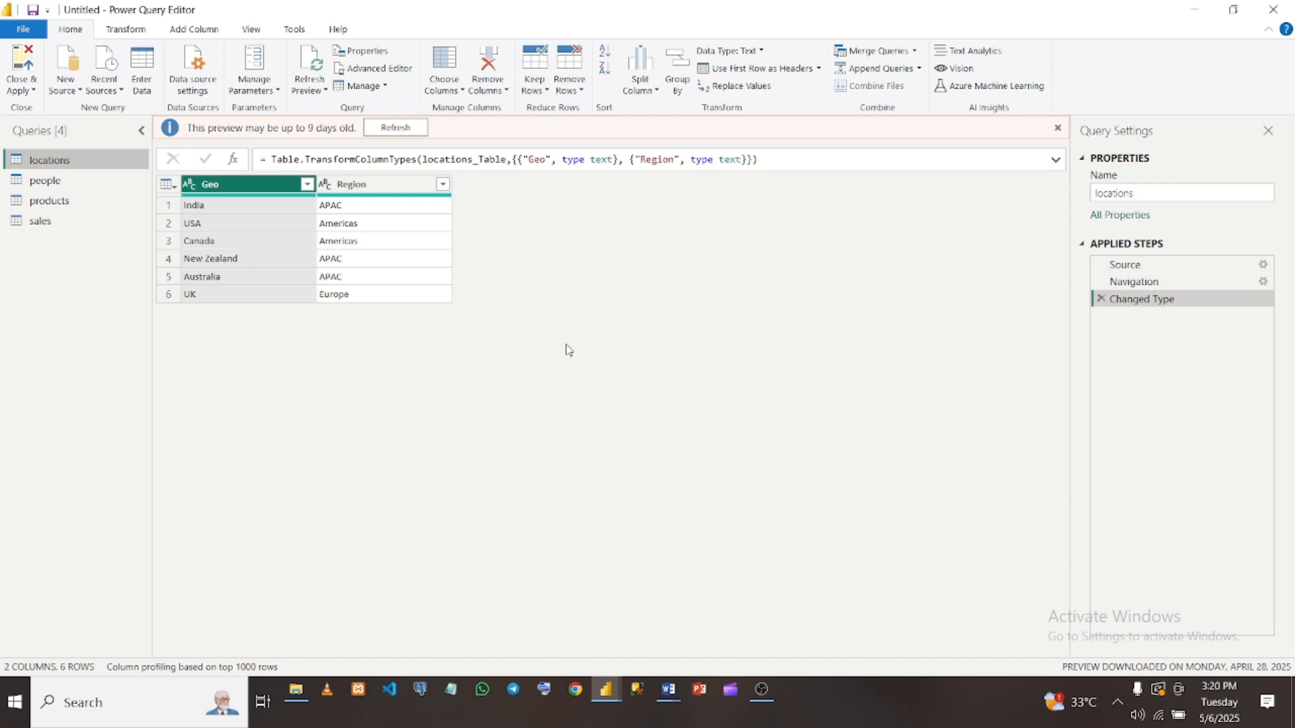
pyautogui.click(396, 128)
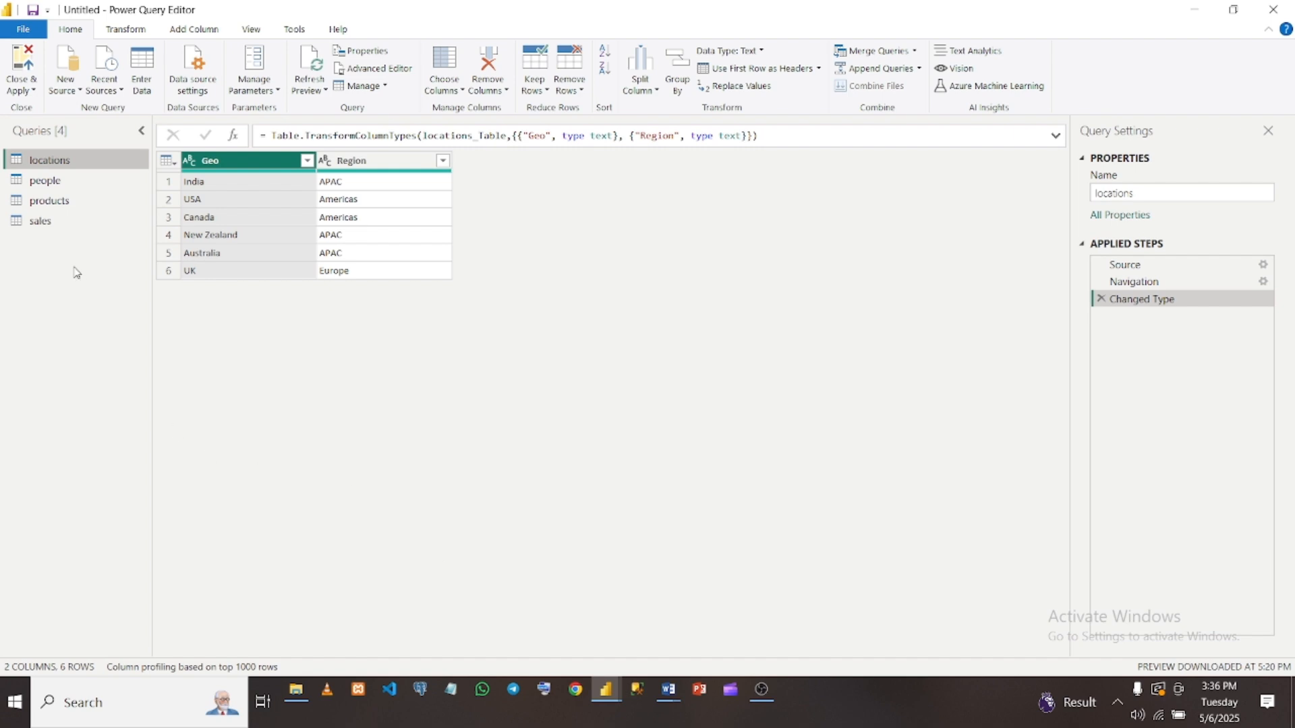
pyautogui.click(52, 180)
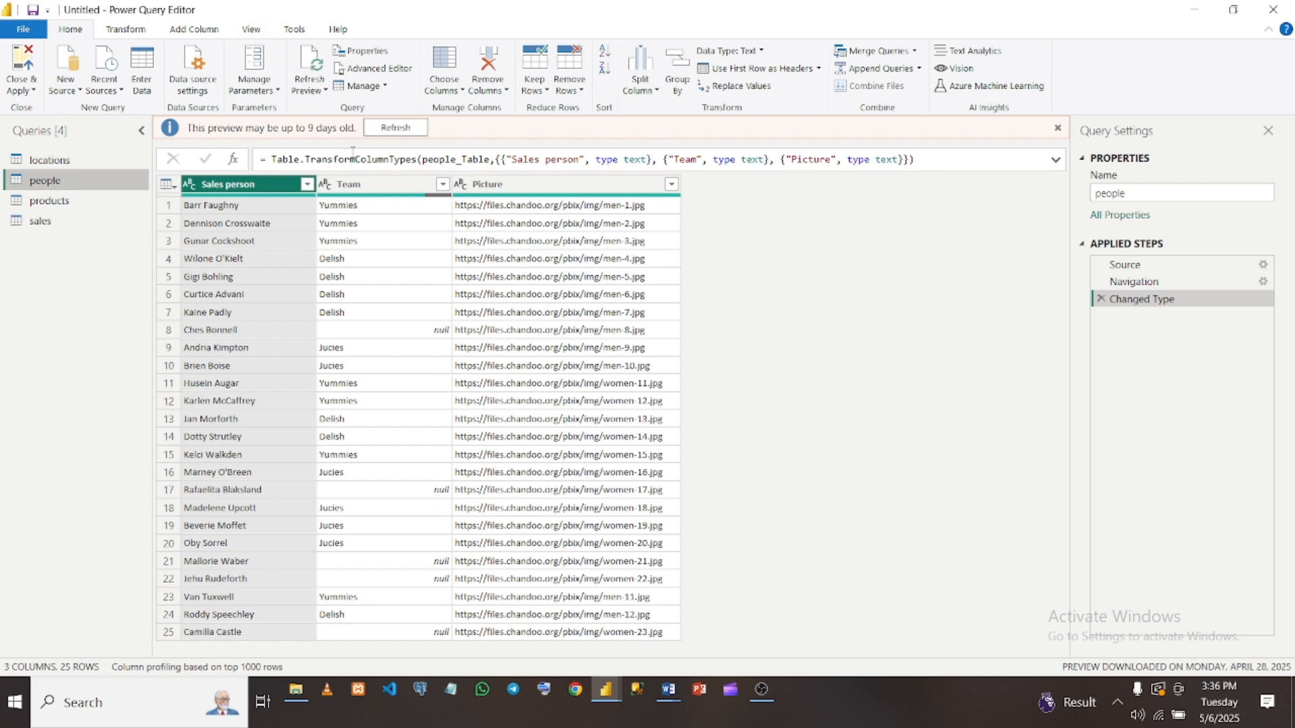
pyautogui.click(388, 128)
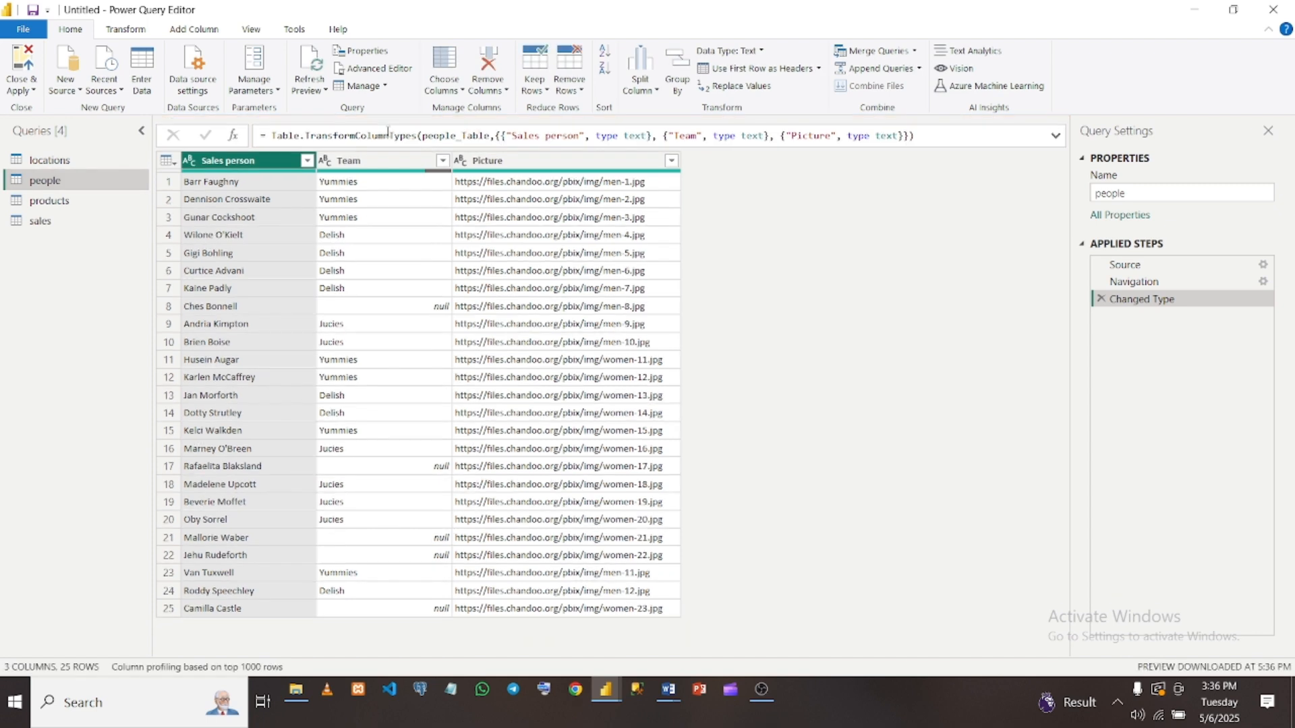
pyautogui.click(52, 201)
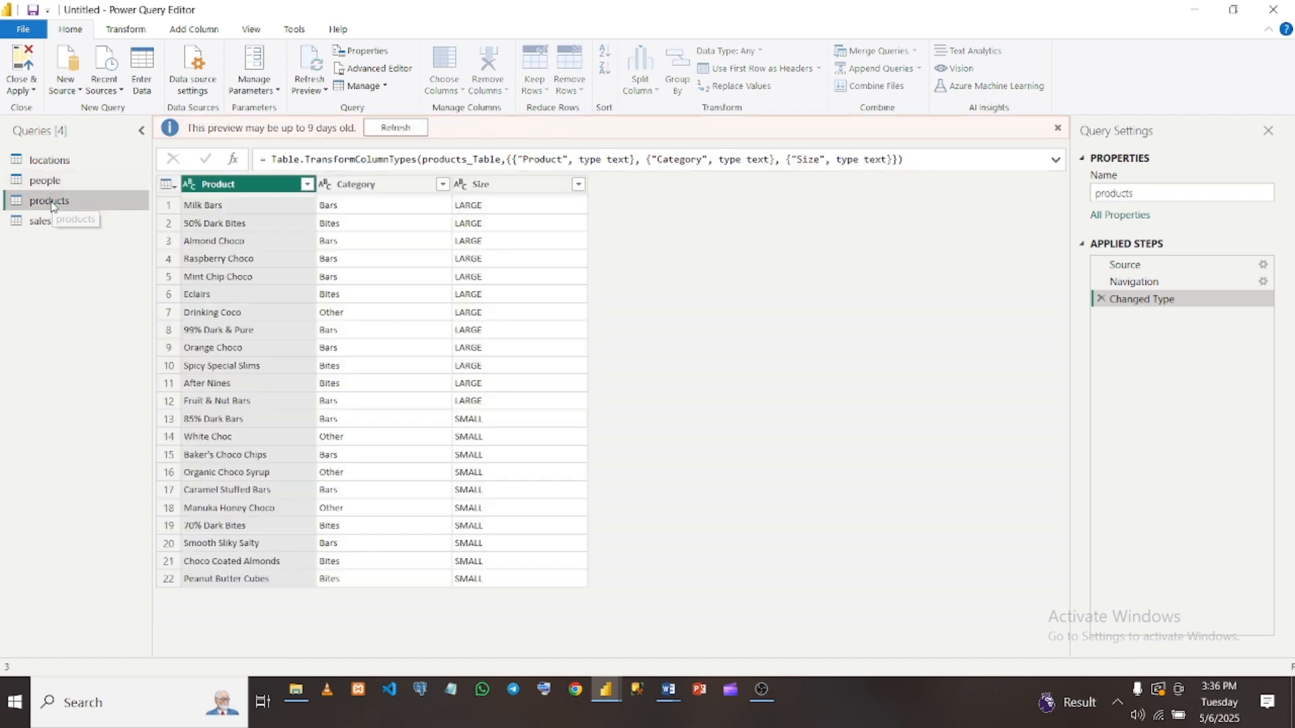
pyautogui.click(396, 128)
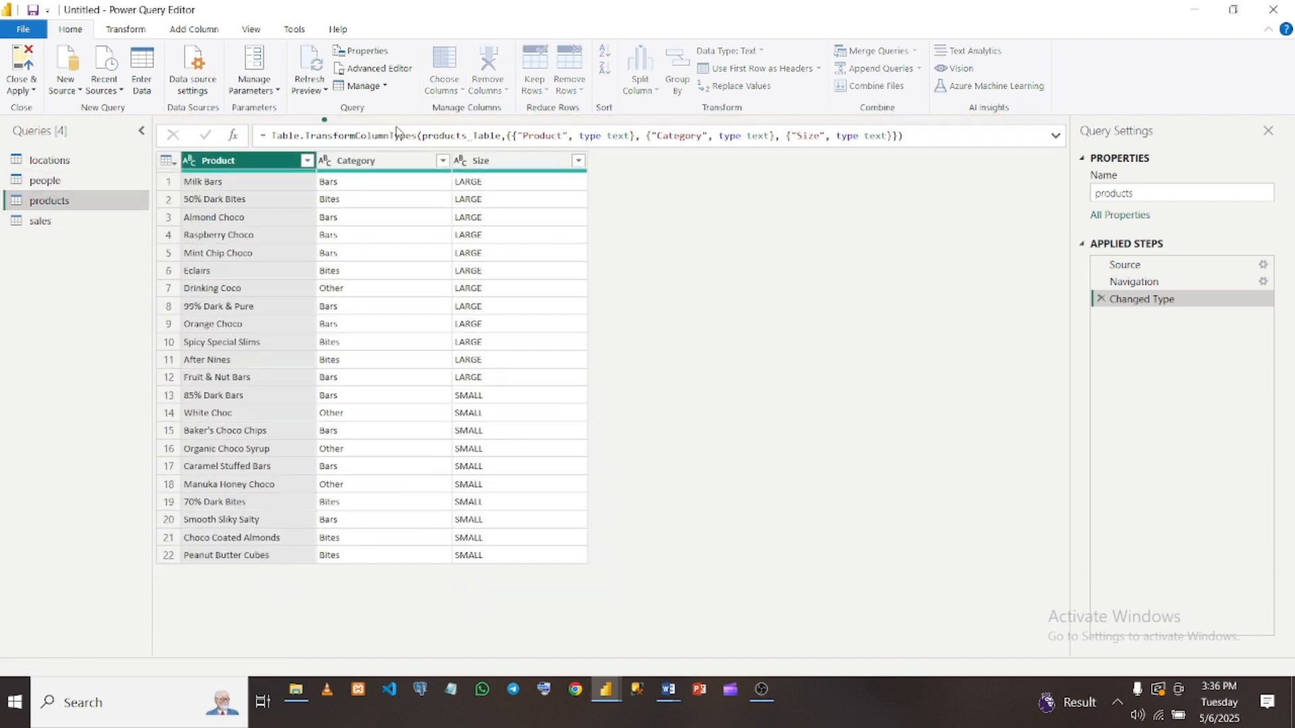
pyautogui.click(52, 225)
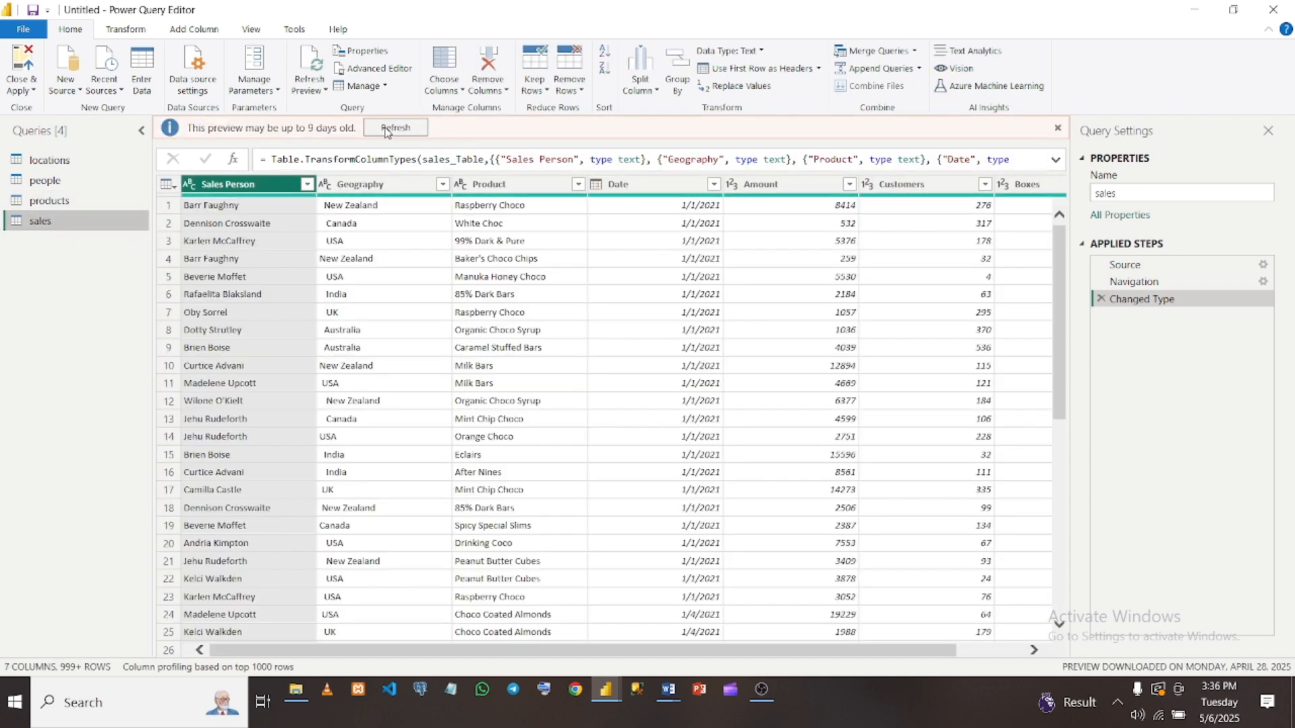
pyautogui.click(396, 129)
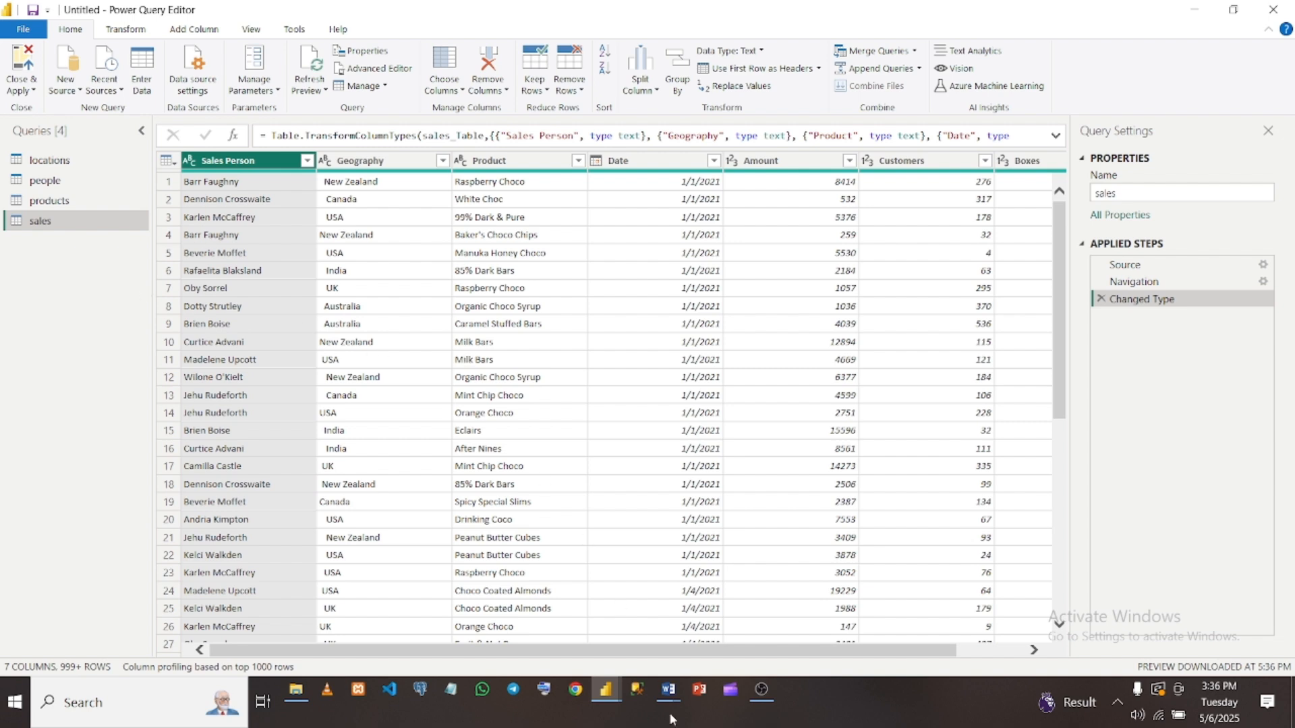
# Switch back to the report and highlight the (Blank) column in the column chart to examine its share in the donut chart
pyautogui.moveTo(602, 690)
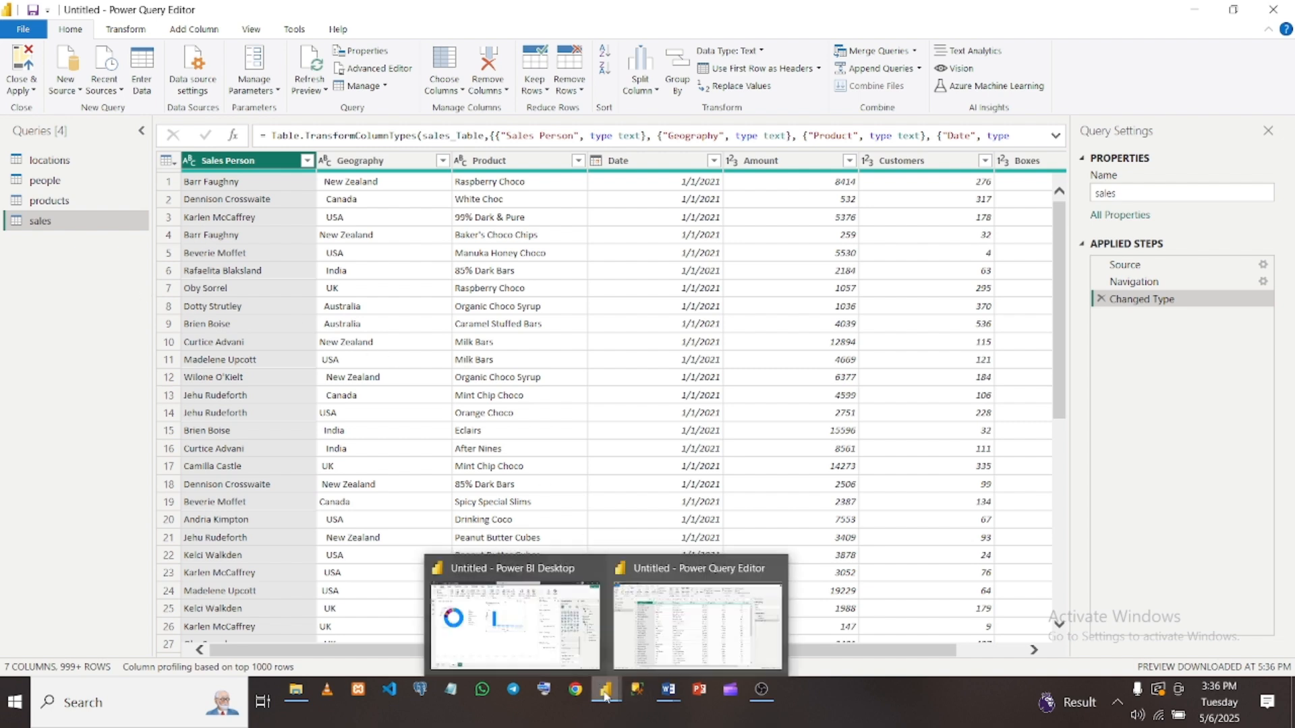
pyautogui.moveTo(533, 641)
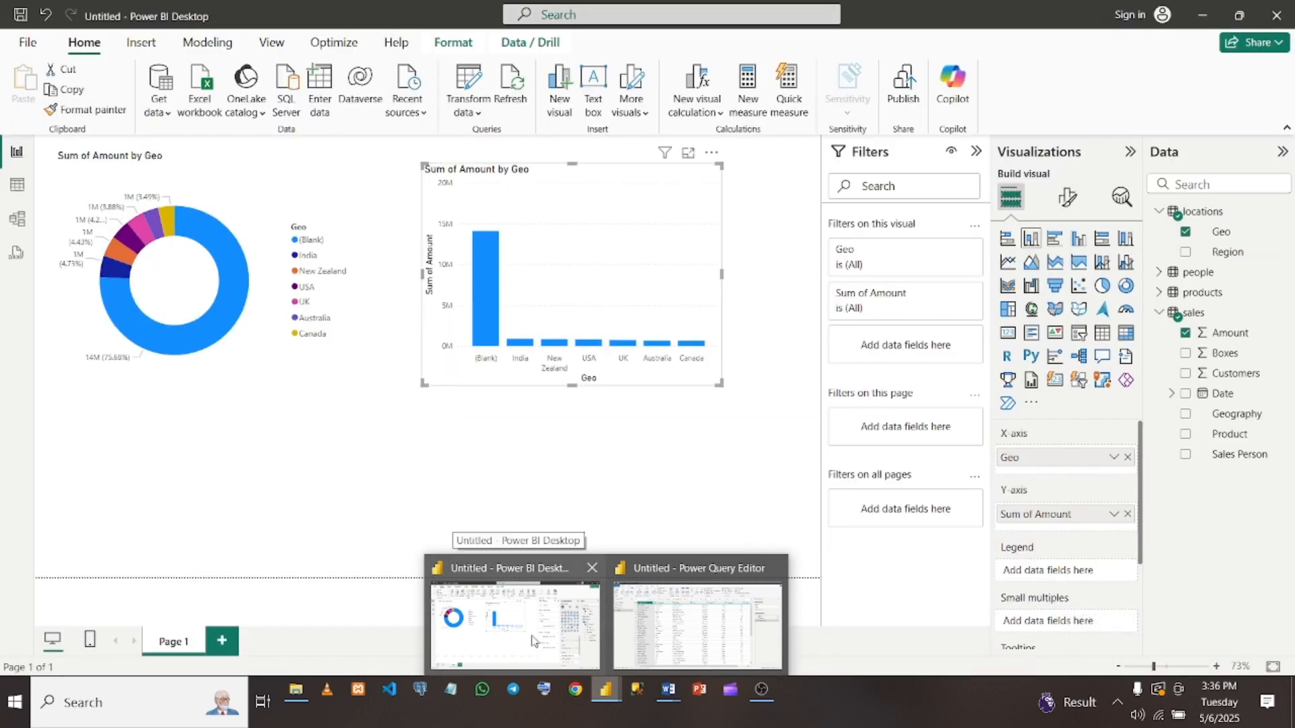
pyautogui.click(532, 641)
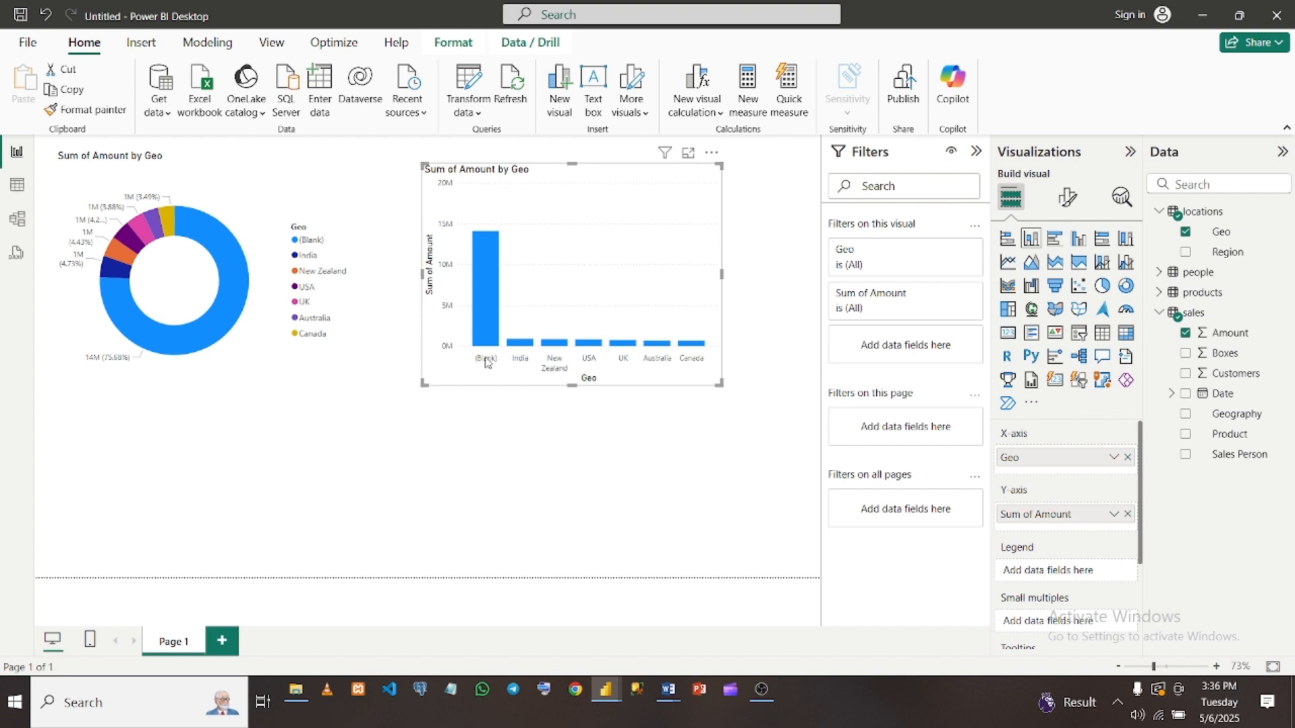
pyautogui.click(485, 329)
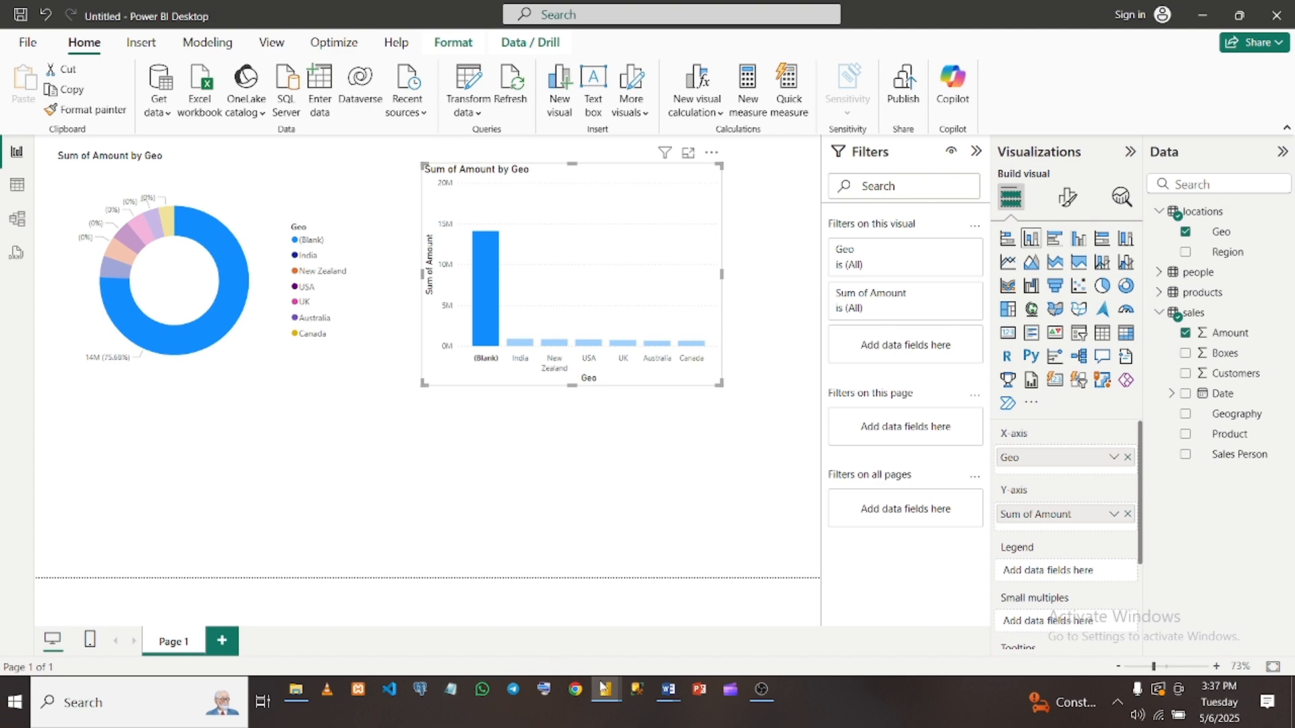
# Return to the Power Query Editor and trim the text in the Geo column of the locations query
pyautogui.moveTo(603, 688)
pyautogui.moveTo(659, 629)
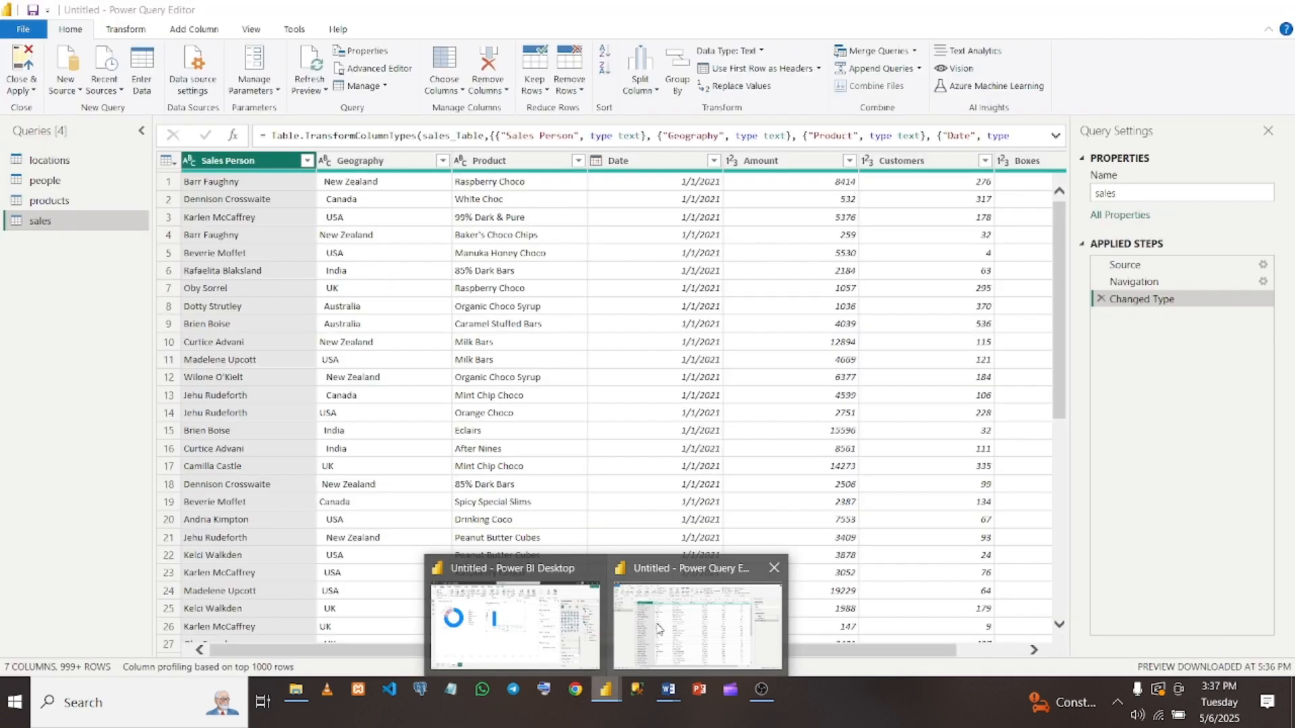
pyautogui.click(659, 629)
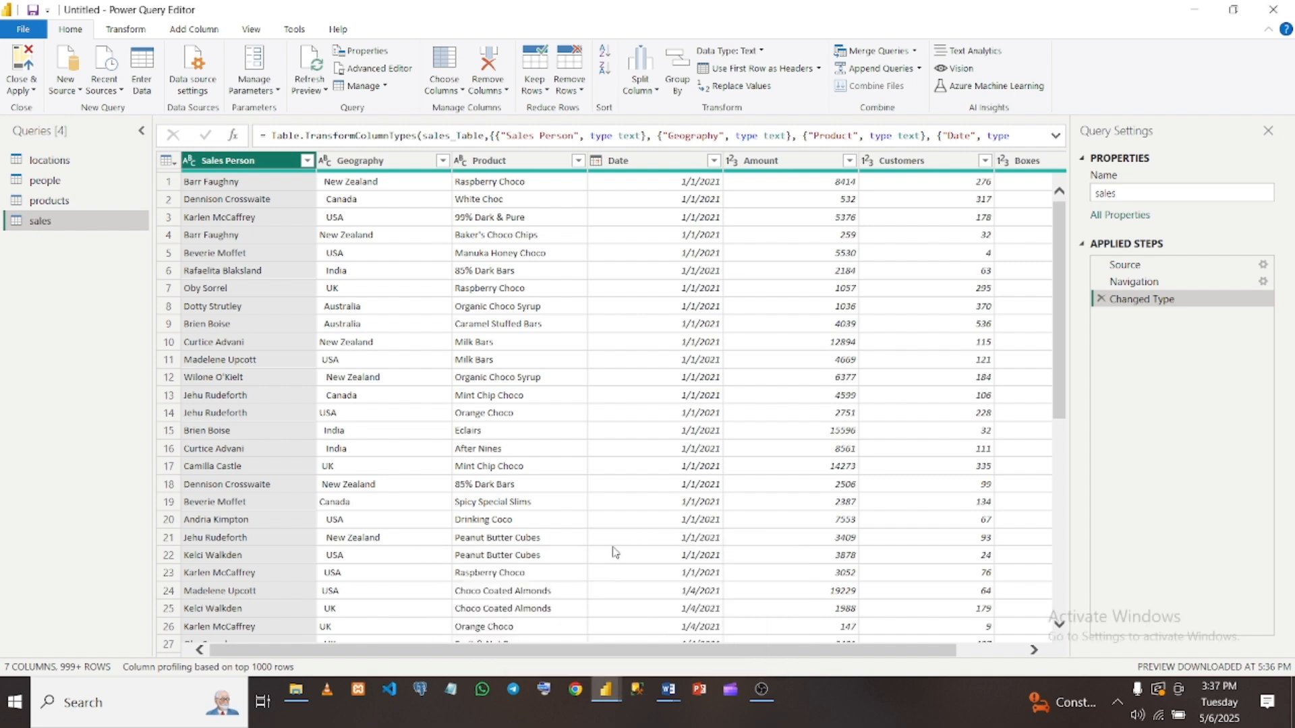
pyautogui.click(35, 154)
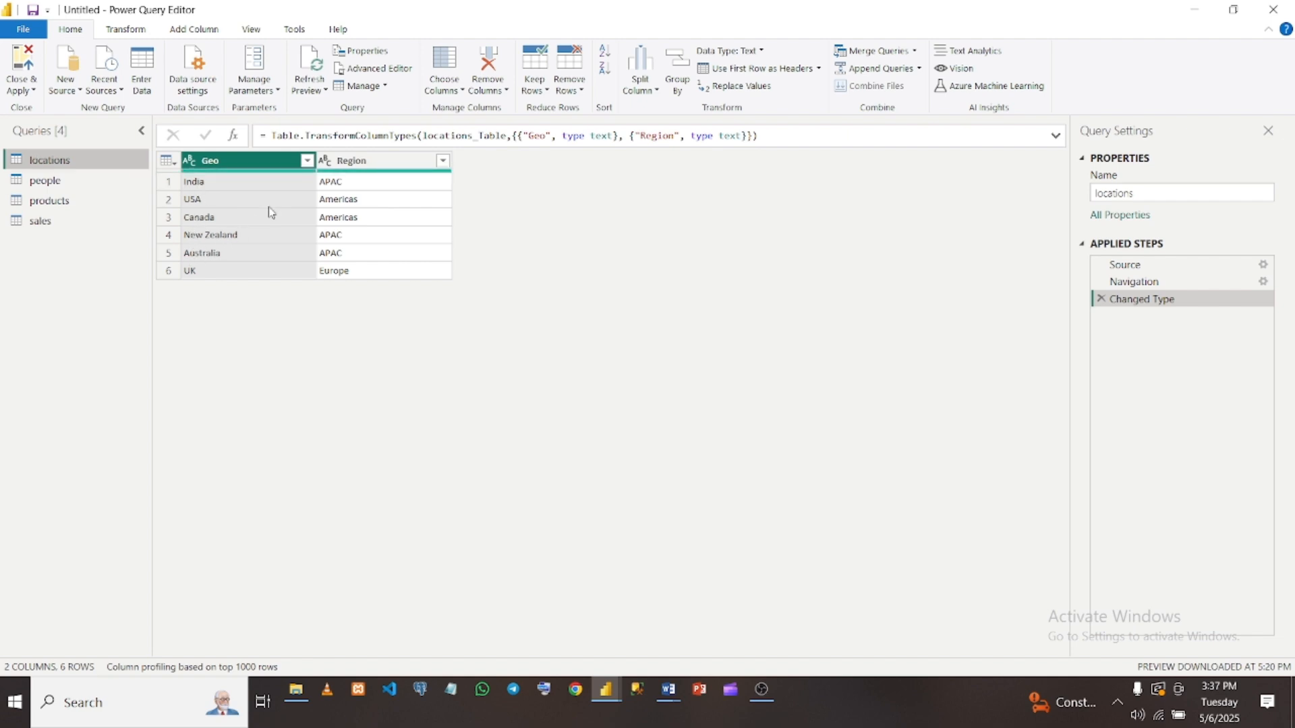
pyautogui.rightClick(286, 165)
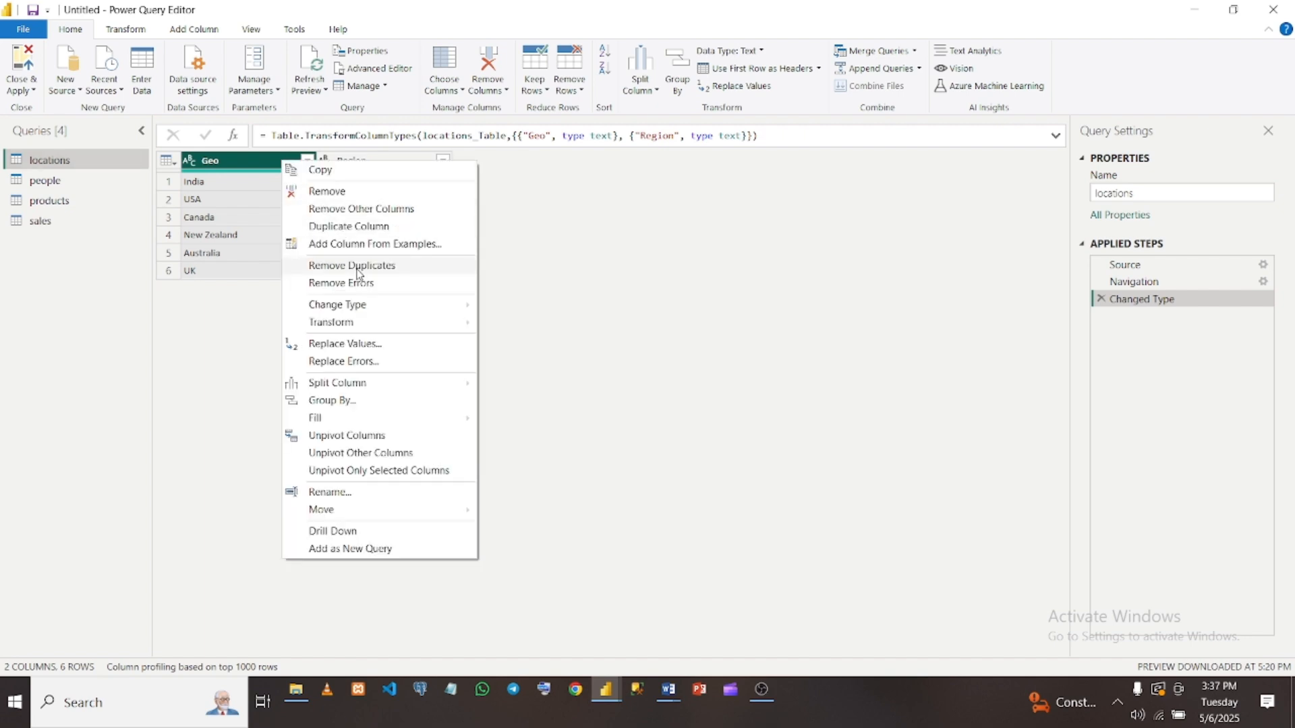
pyautogui.moveTo(377, 321)
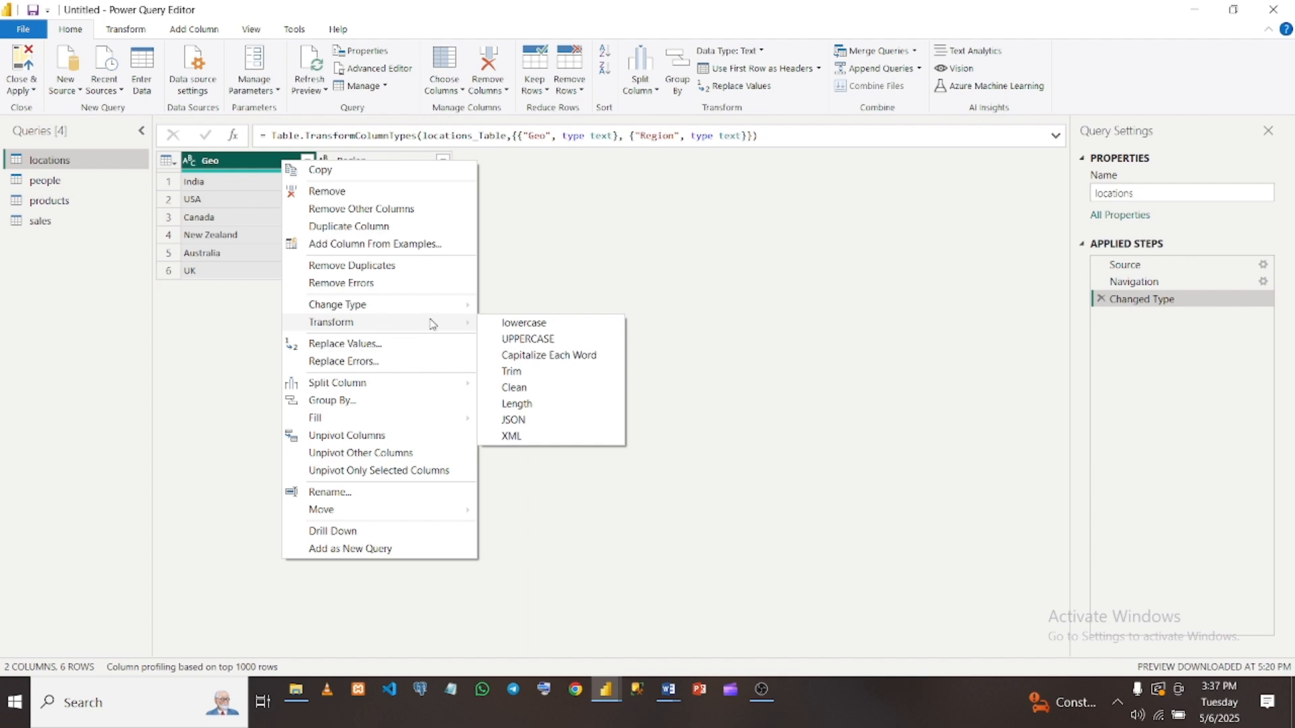
pyautogui.click(514, 371)
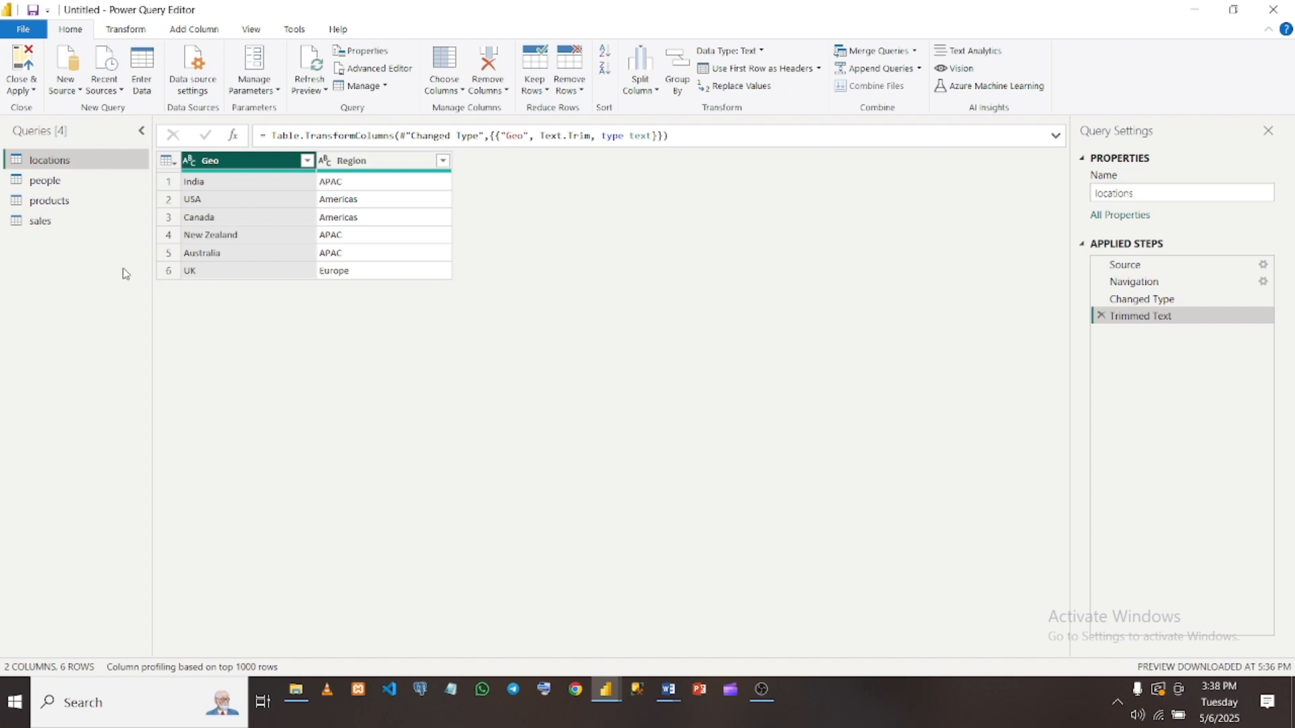
# Trim the text in the Geography column of the sales query
pyautogui.click(46, 223)
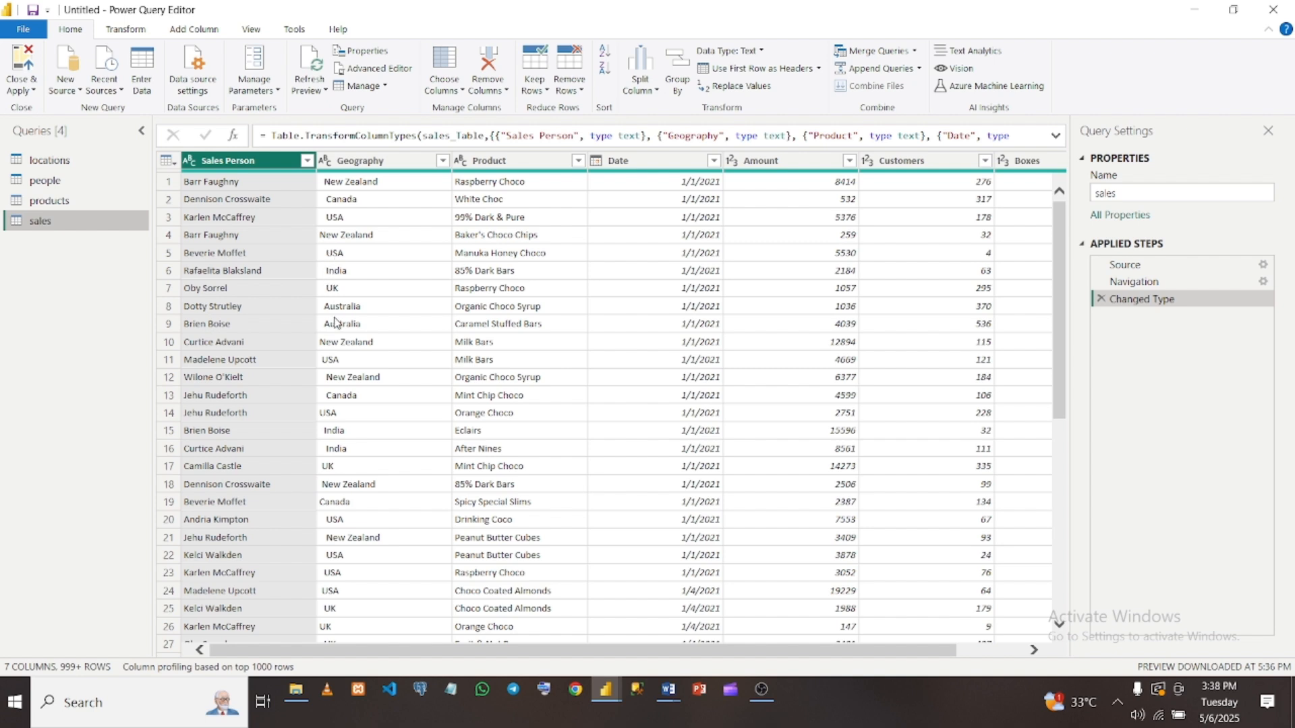
pyautogui.click(396, 166)
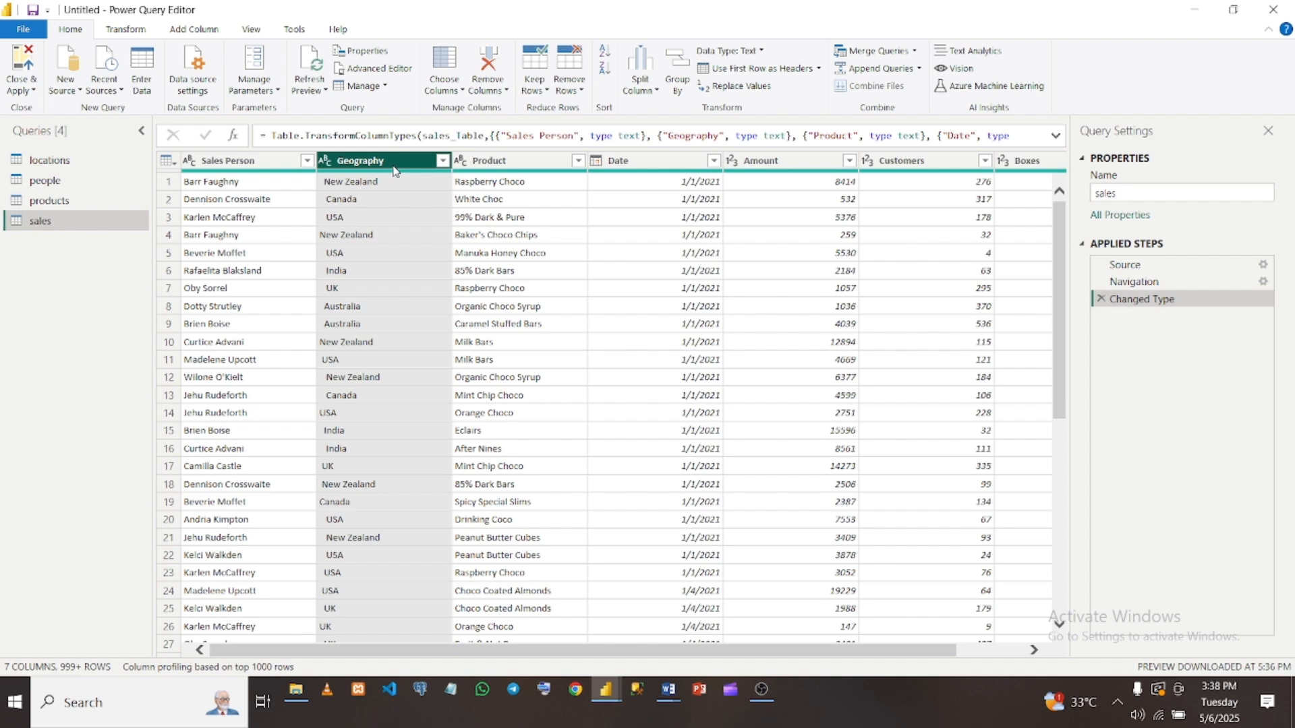
pyautogui.rightClick(395, 170)
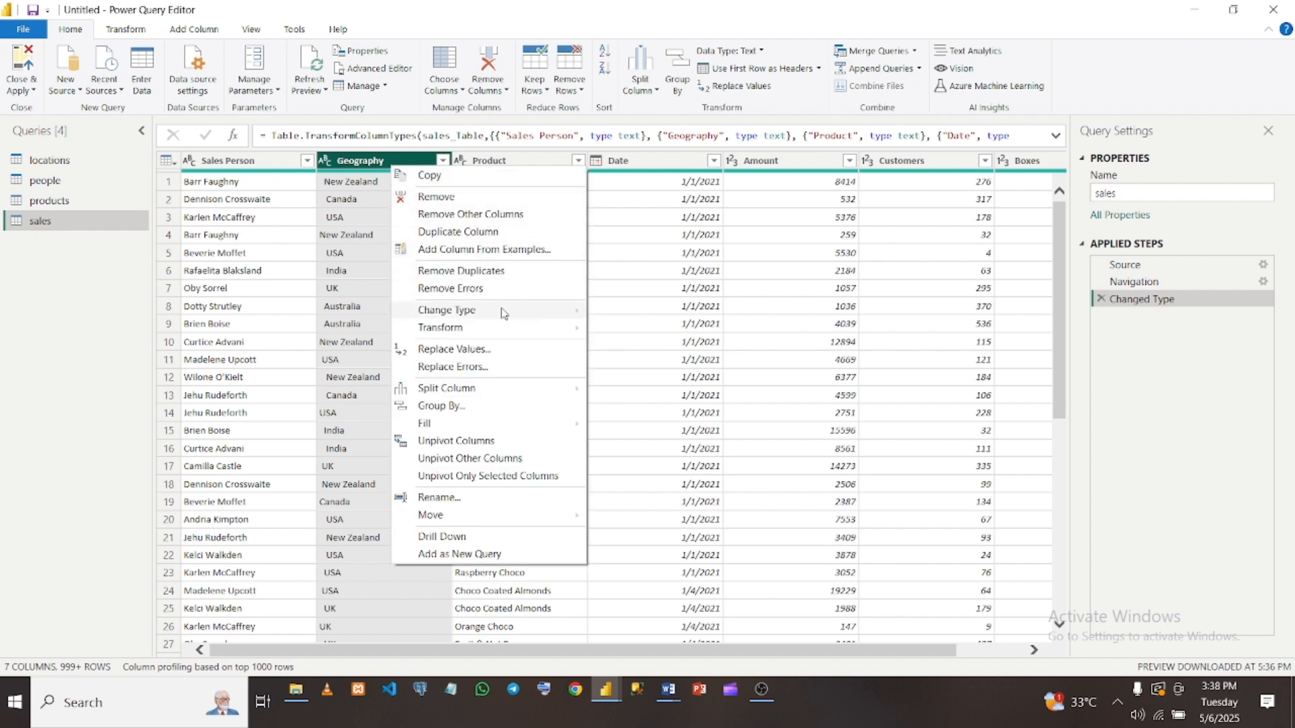
pyautogui.moveTo(525, 328)
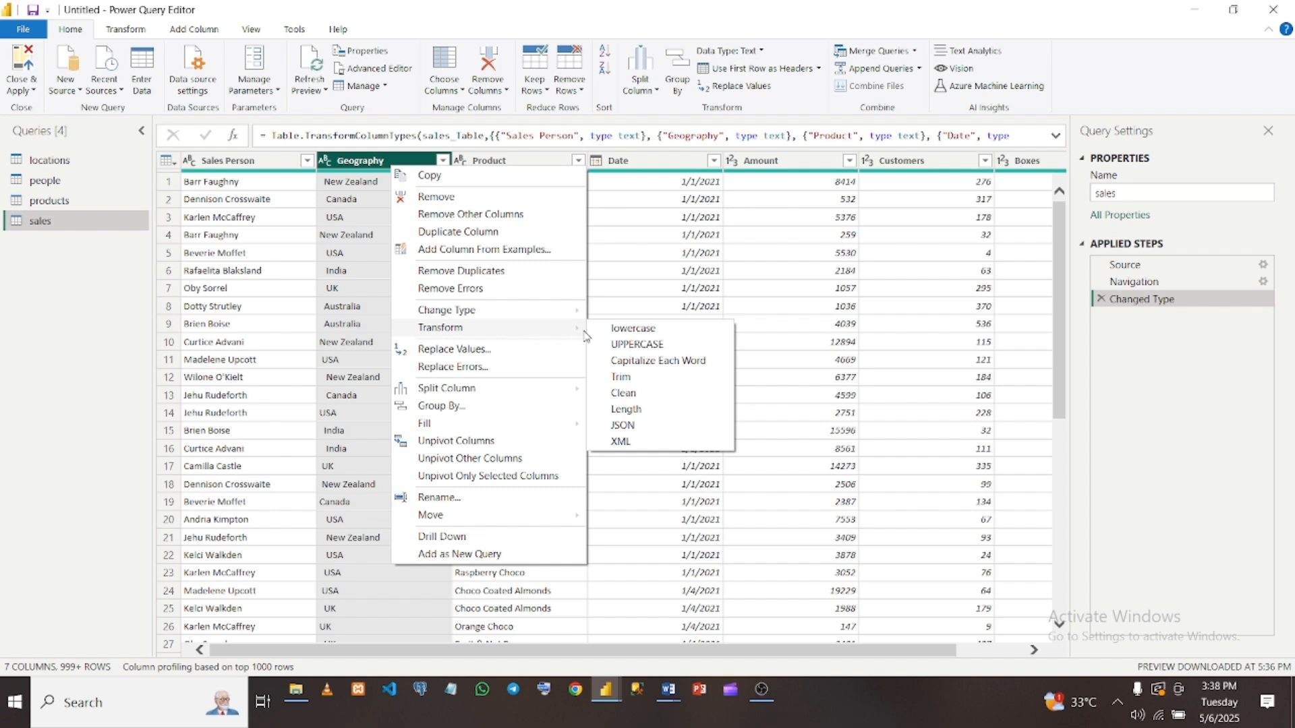
pyautogui.click(624, 380)
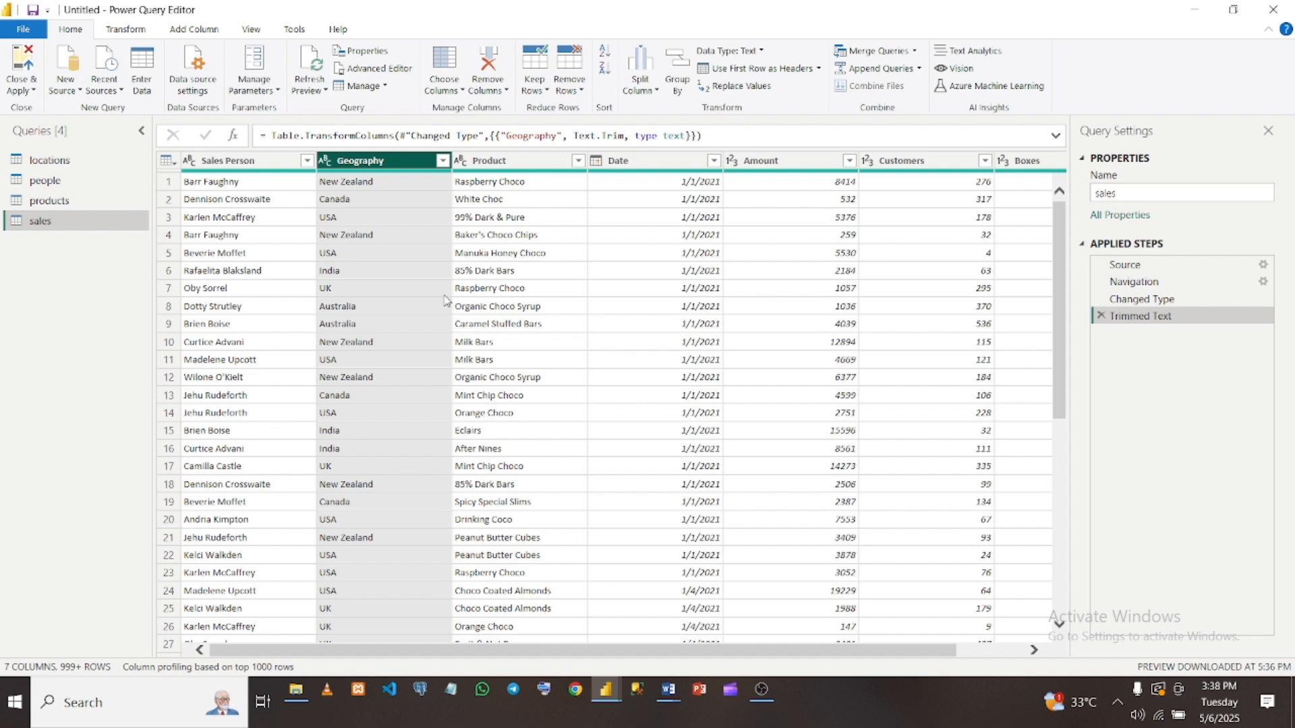
# Close the Power Query Editor with the changes applied, and clear the leftover highlighting from the report charts
pyautogui.click(23, 63)
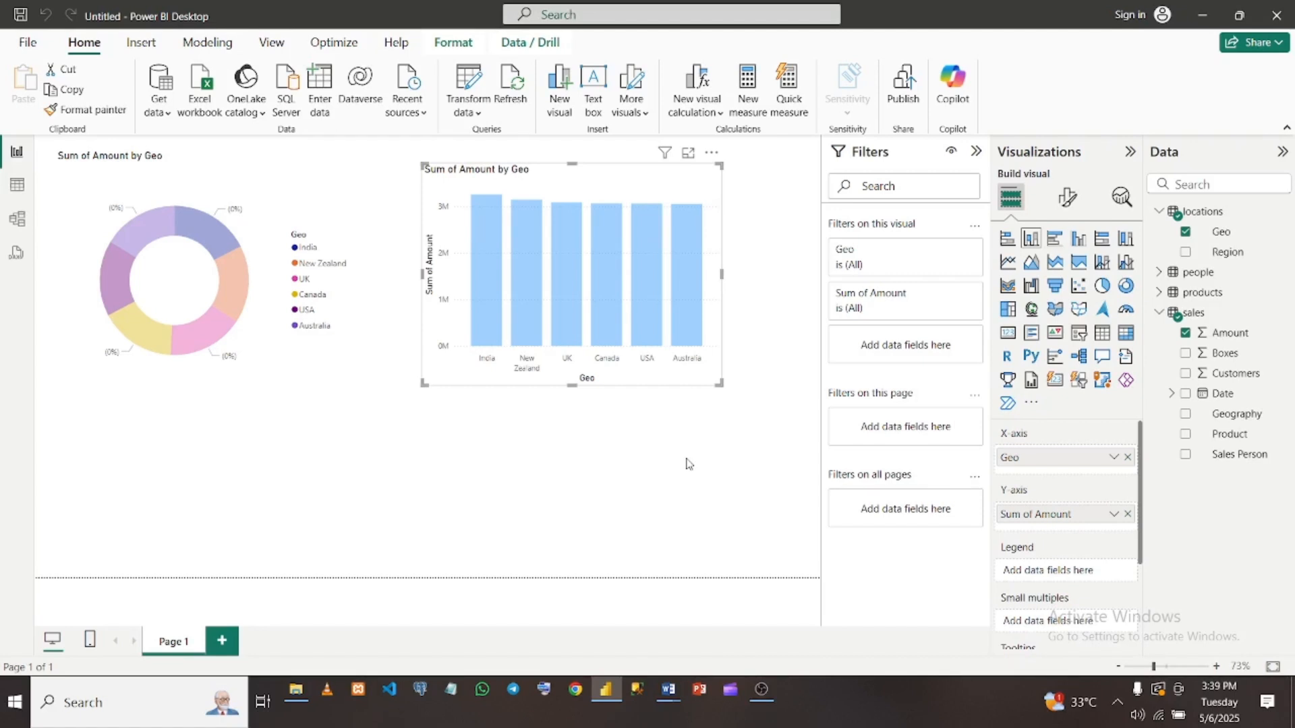
pyautogui.click(610, 488)
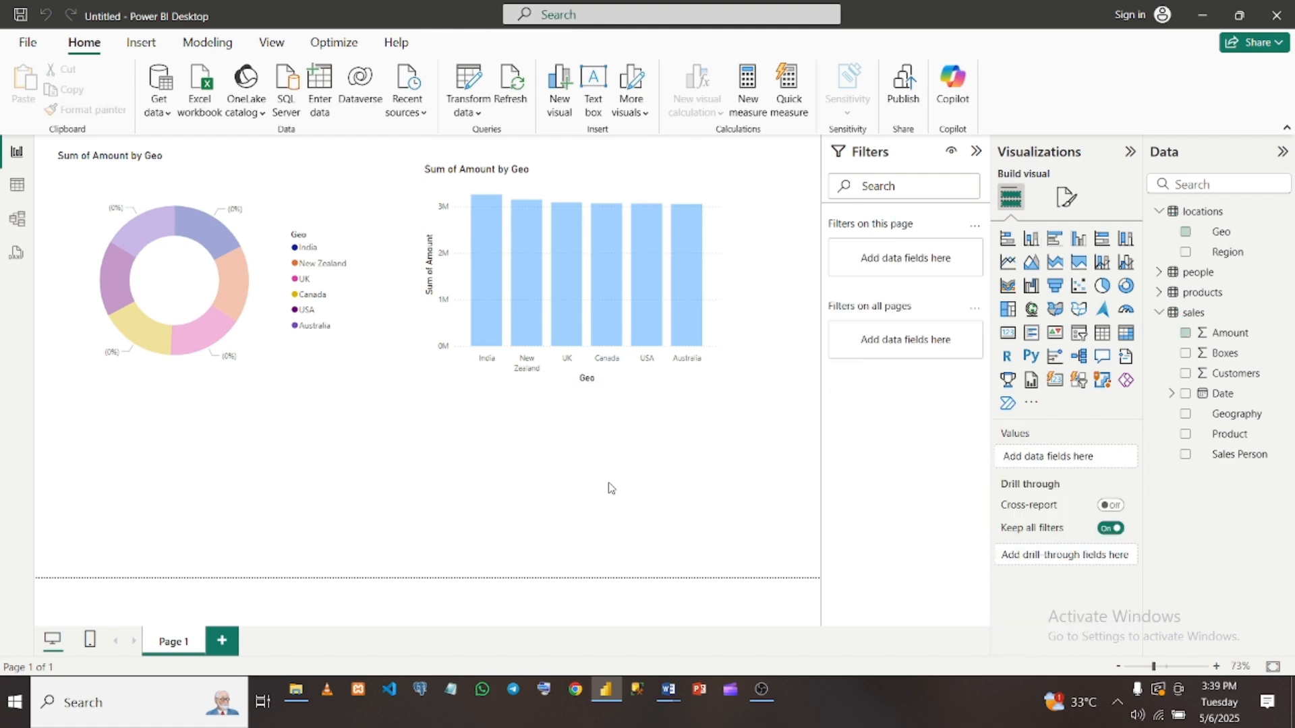
pyautogui.click(451, 369)
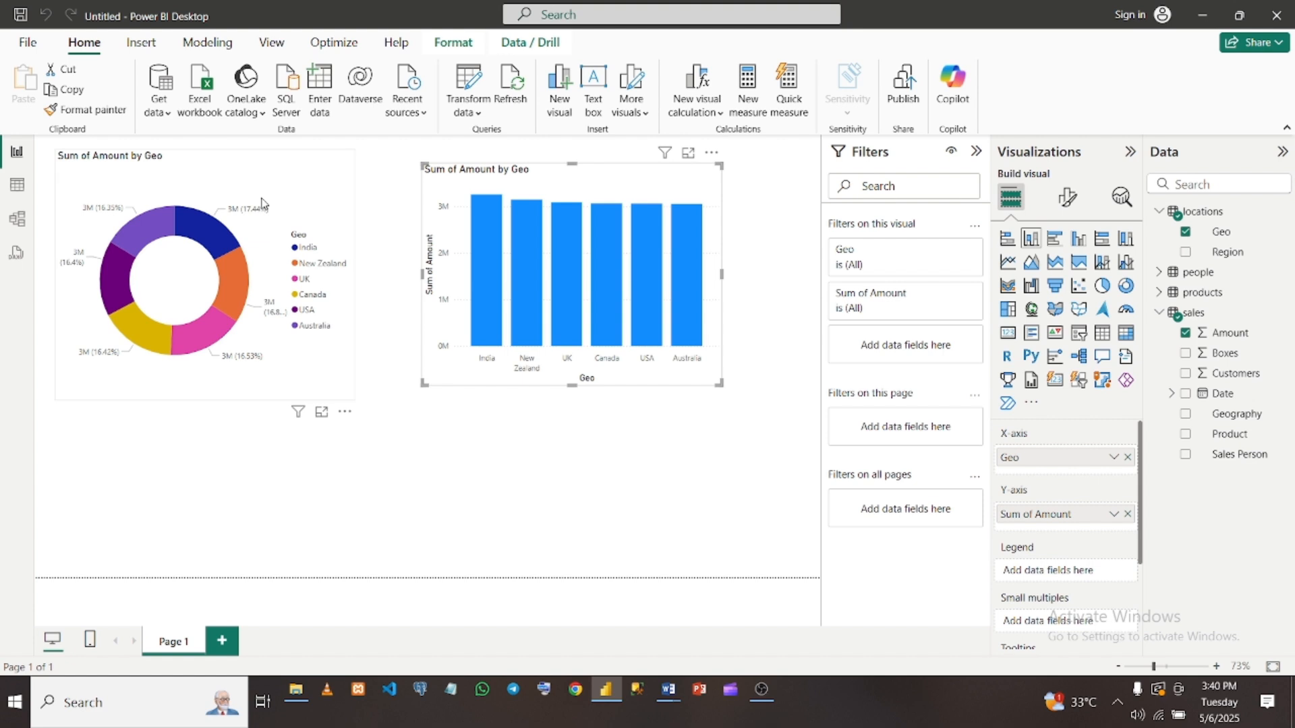
# Review the table relationships in the model diagram, and return to the report with the filters collapsed to enlarge the canvas
pyautogui.click(19, 220)
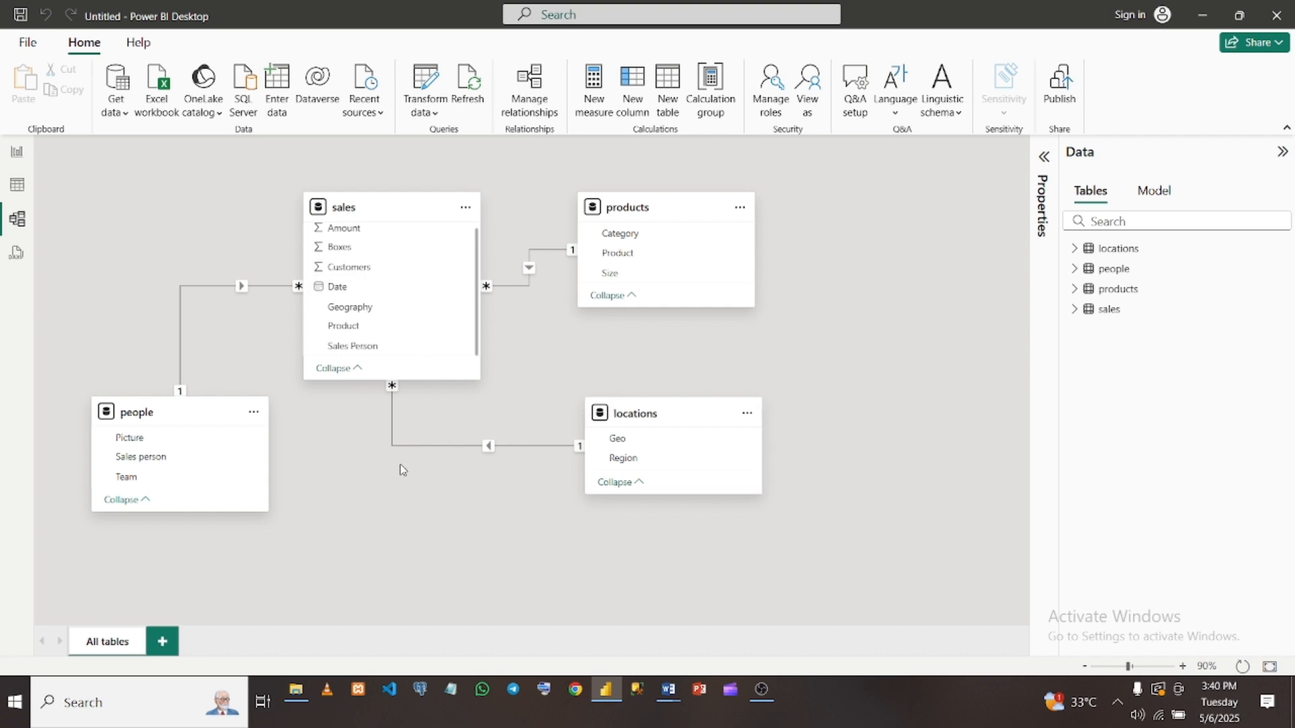
pyautogui.click(15, 156)
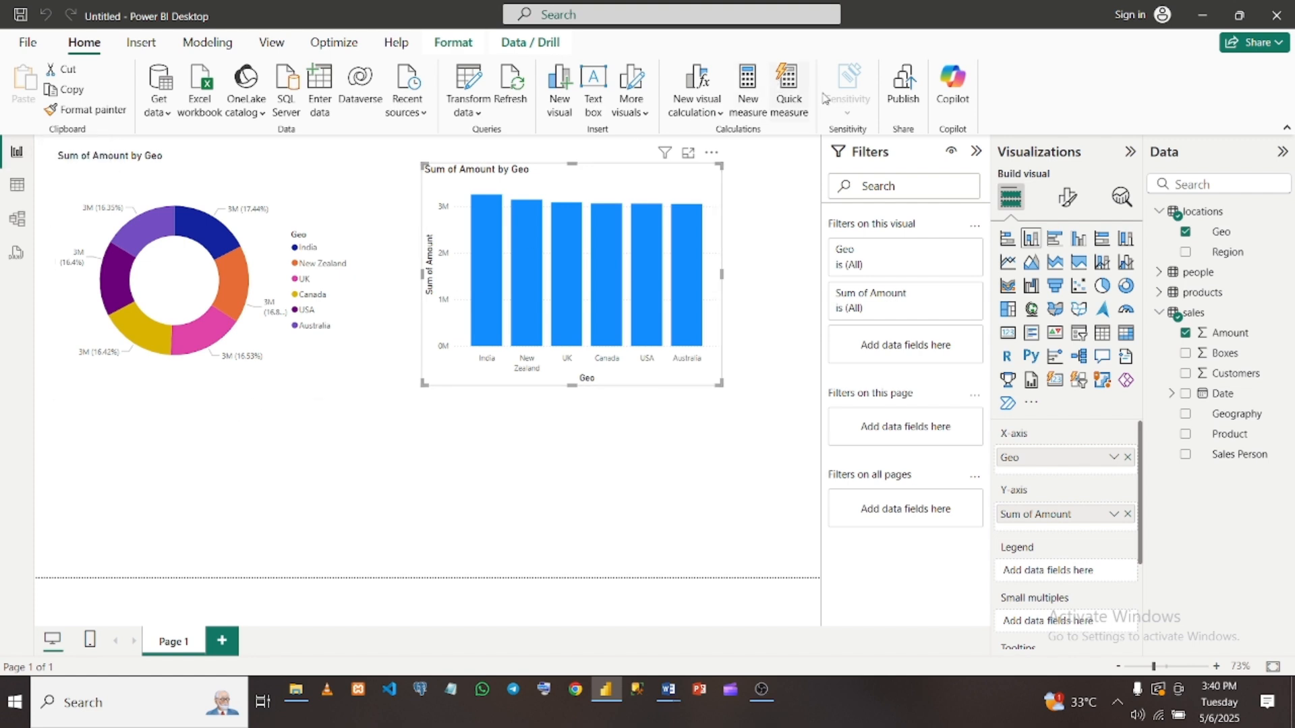
pyautogui.click(976, 152)
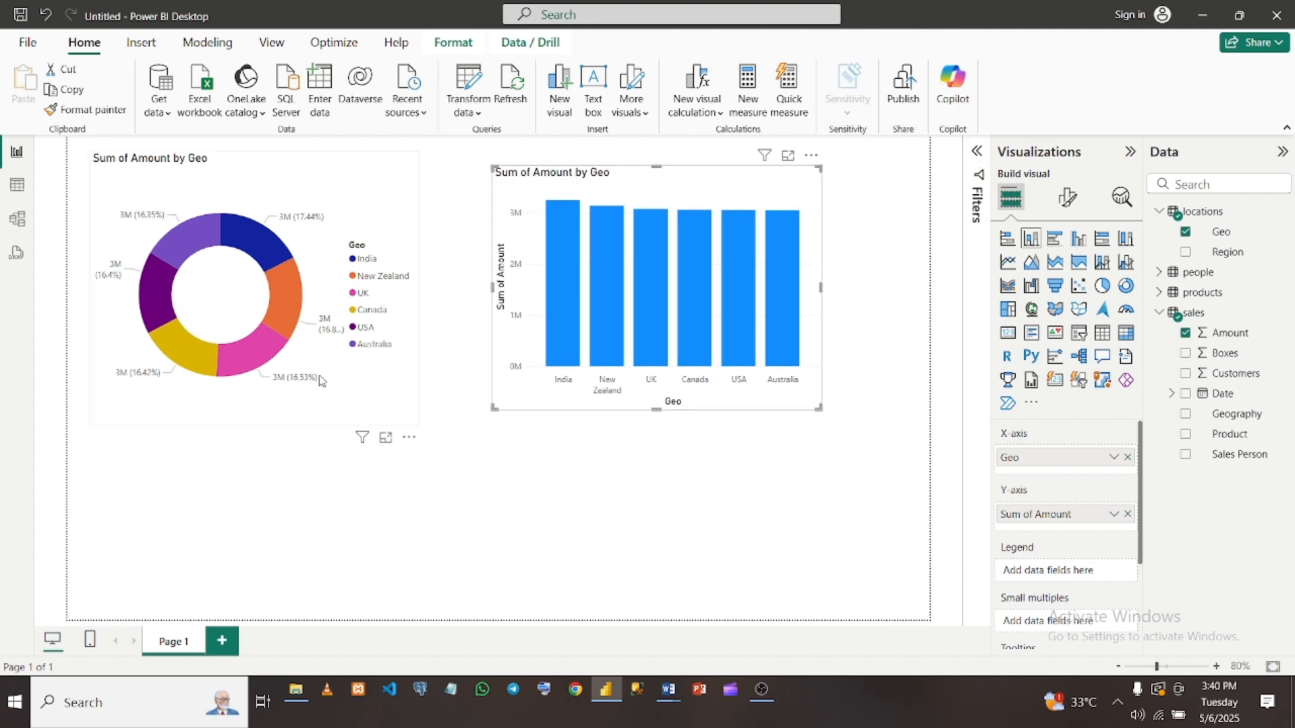
# Review the locations table's data, and return to the model diagram to shift the sales table slightly
pyautogui.click(18, 217)
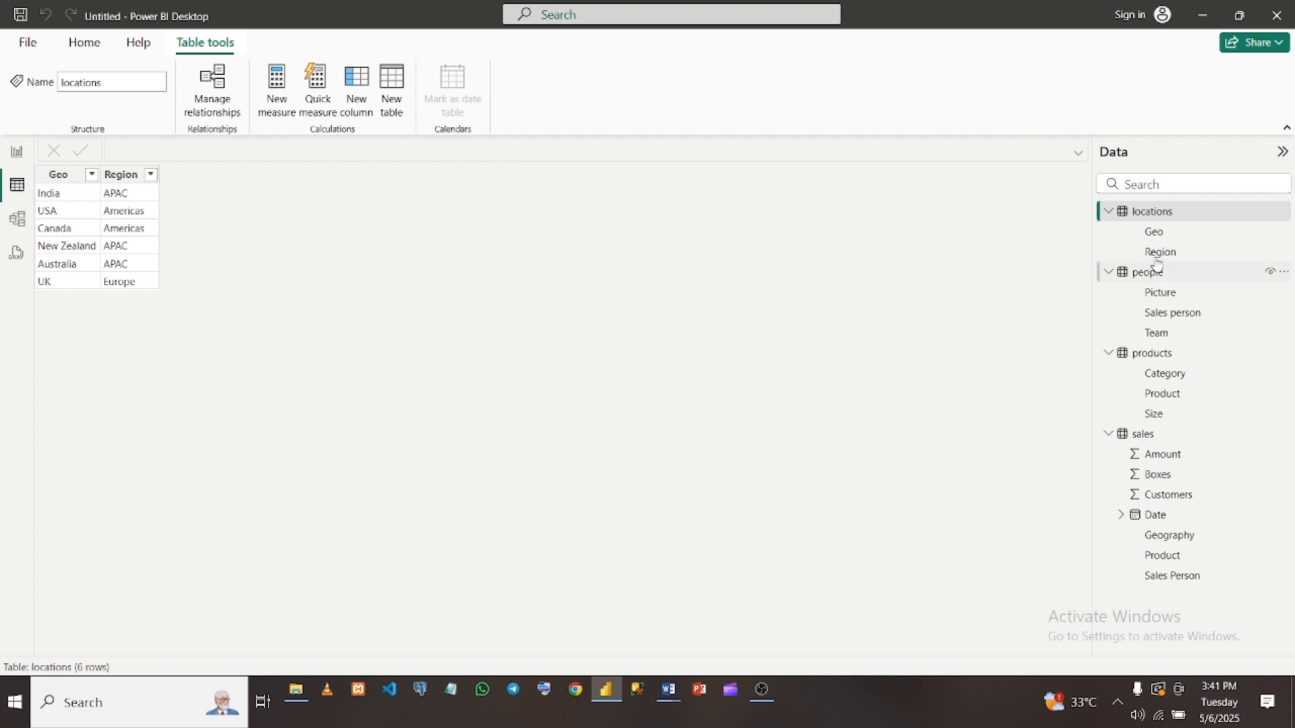
pyautogui.moveTo(1116, 278)
pyautogui.click(16, 223)
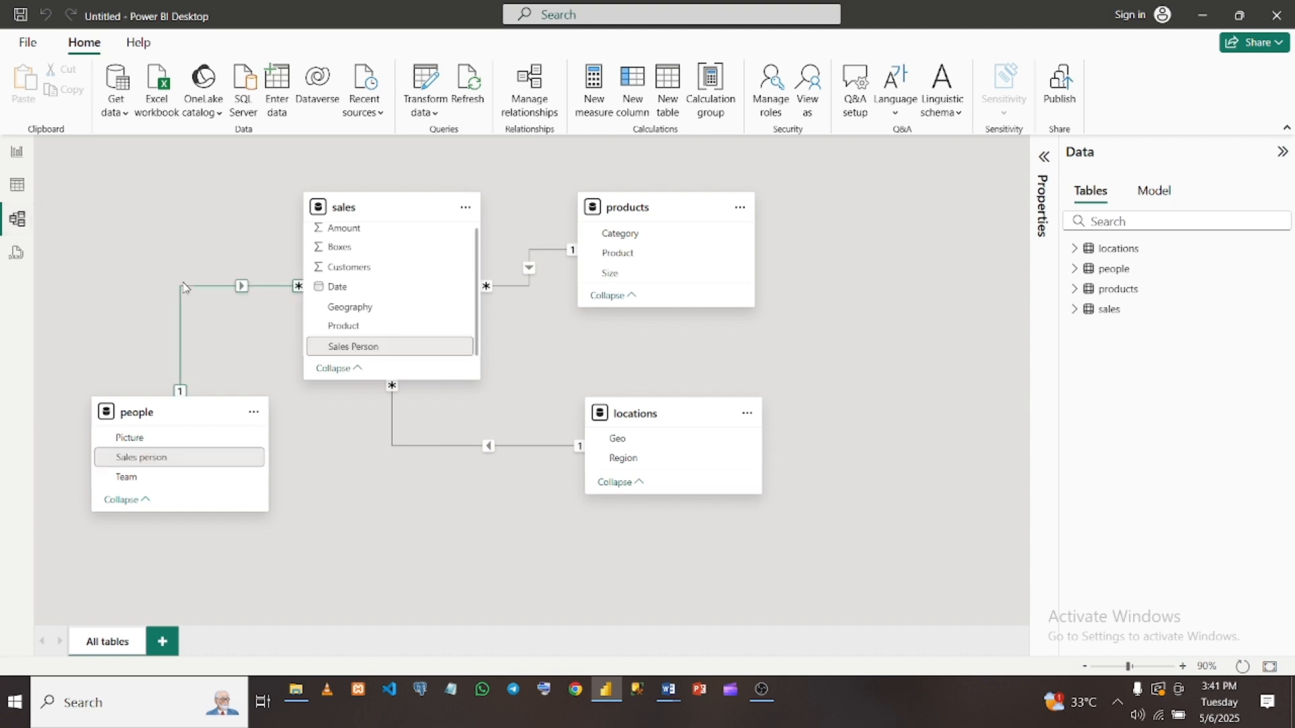
pyautogui.moveTo(364, 208)
pyautogui.mouseDown()
pyautogui.moveTo(252, 207)
pyautogui.moveTo(369, 216)
pyautogui.mouseUp()
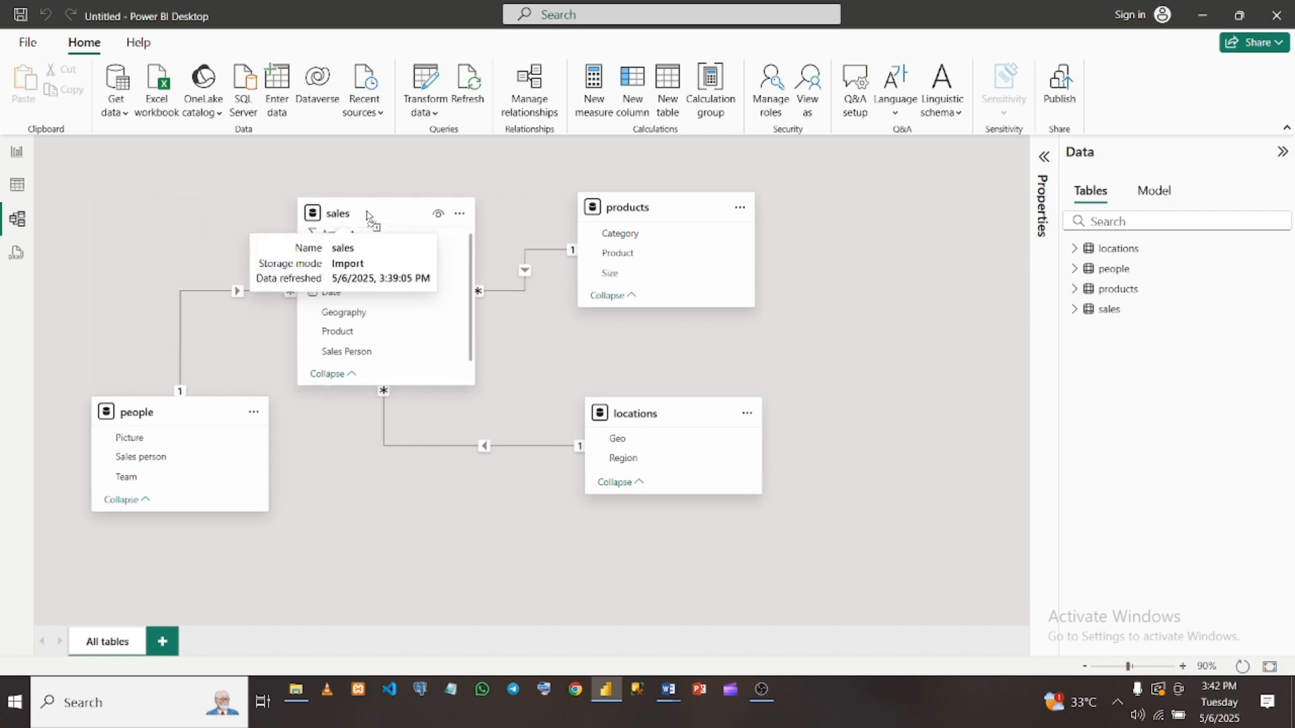
# Inspect the relationship linking the people and sales tables and its available options, and clear the selection
pyautogui.click(187, 294)
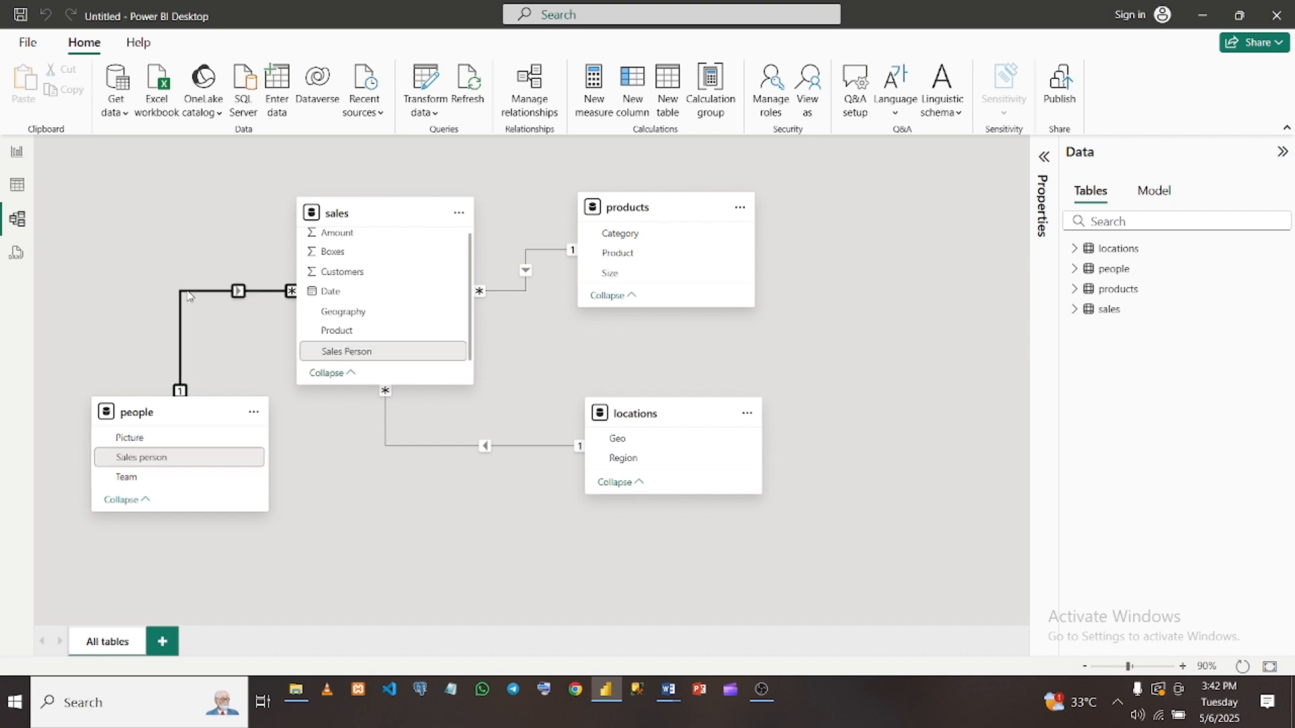
pyautogui.rightClick(187, 295)
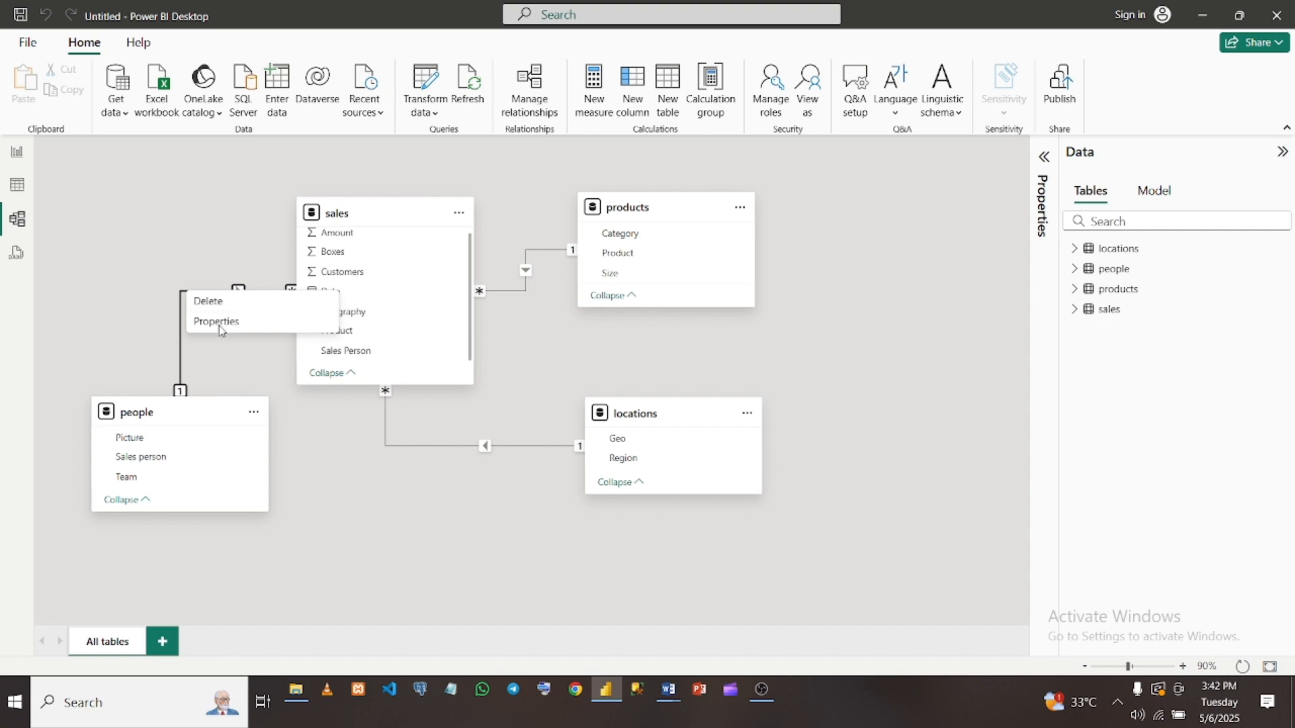
pyautogui.click(123, 233)
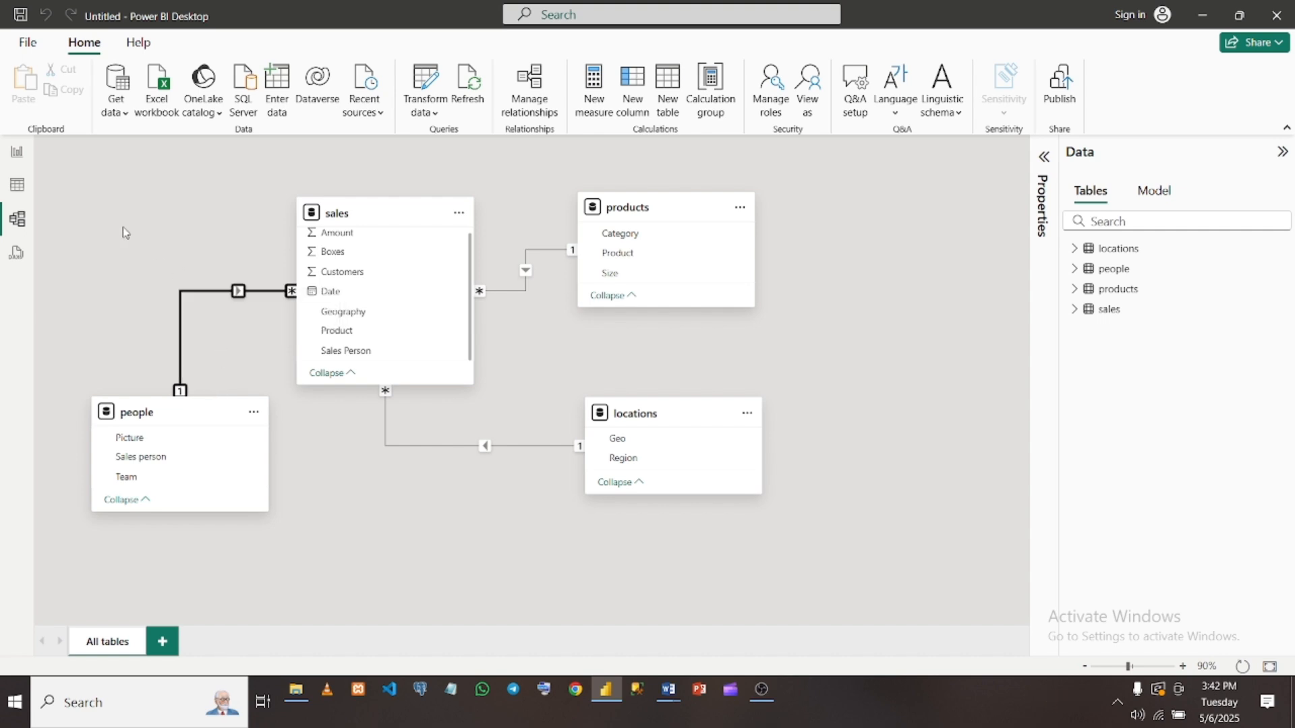
pyautogui.click(305, 452)
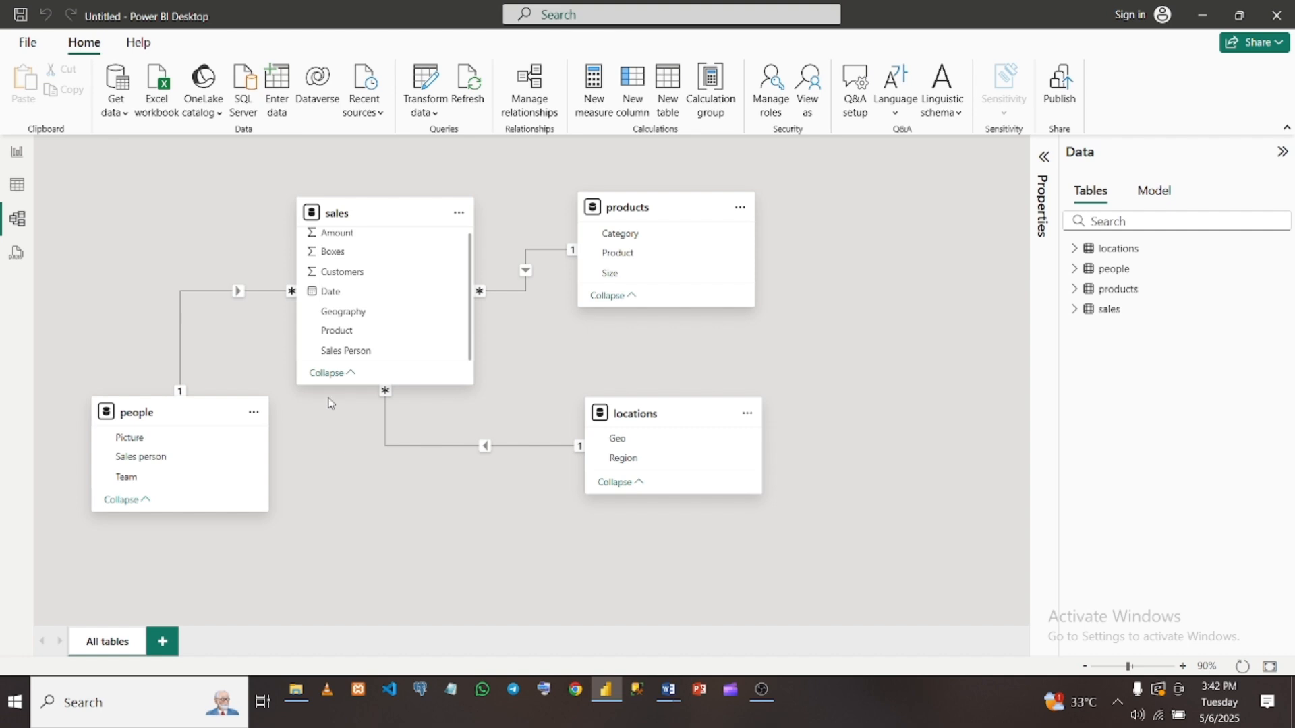
pyautogui.moveTo(204, 412)
# Return to the report and save it on this device in the Topic 1 folder as a Power BI file named Data Modelling
pyautogui.click(18, 155)
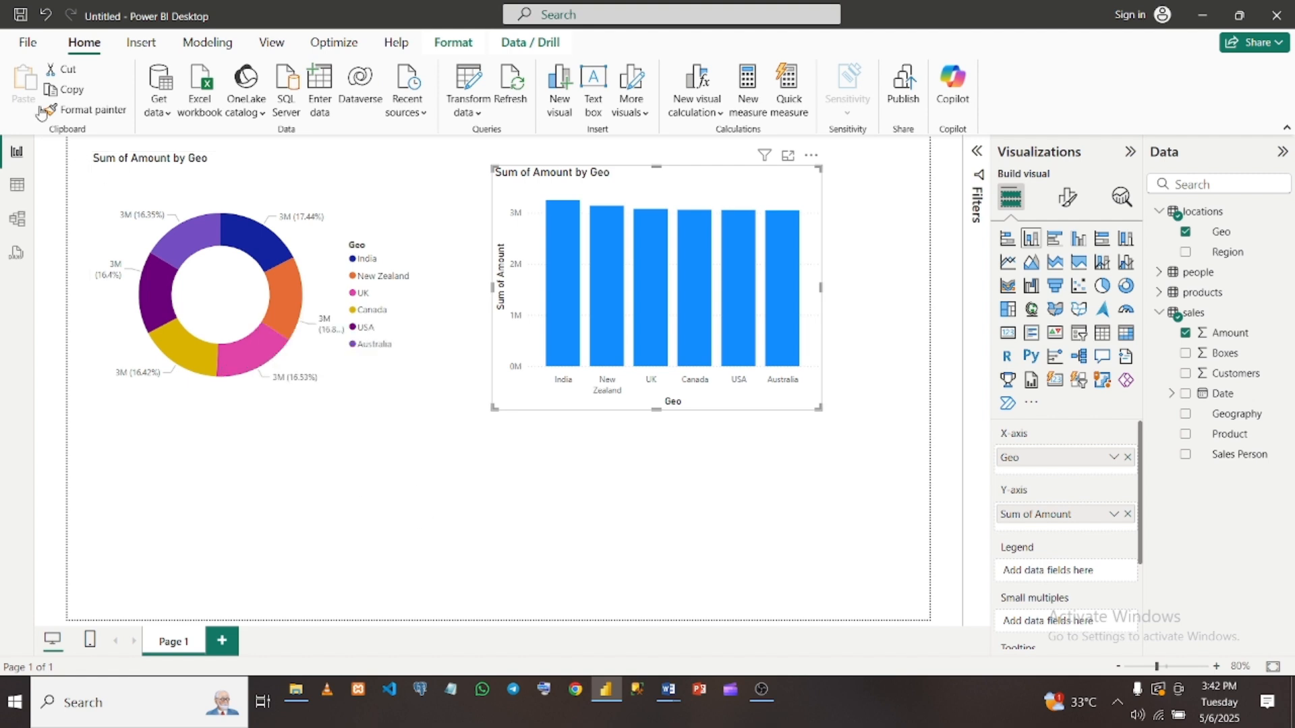
pyautogui.click(27, 45)
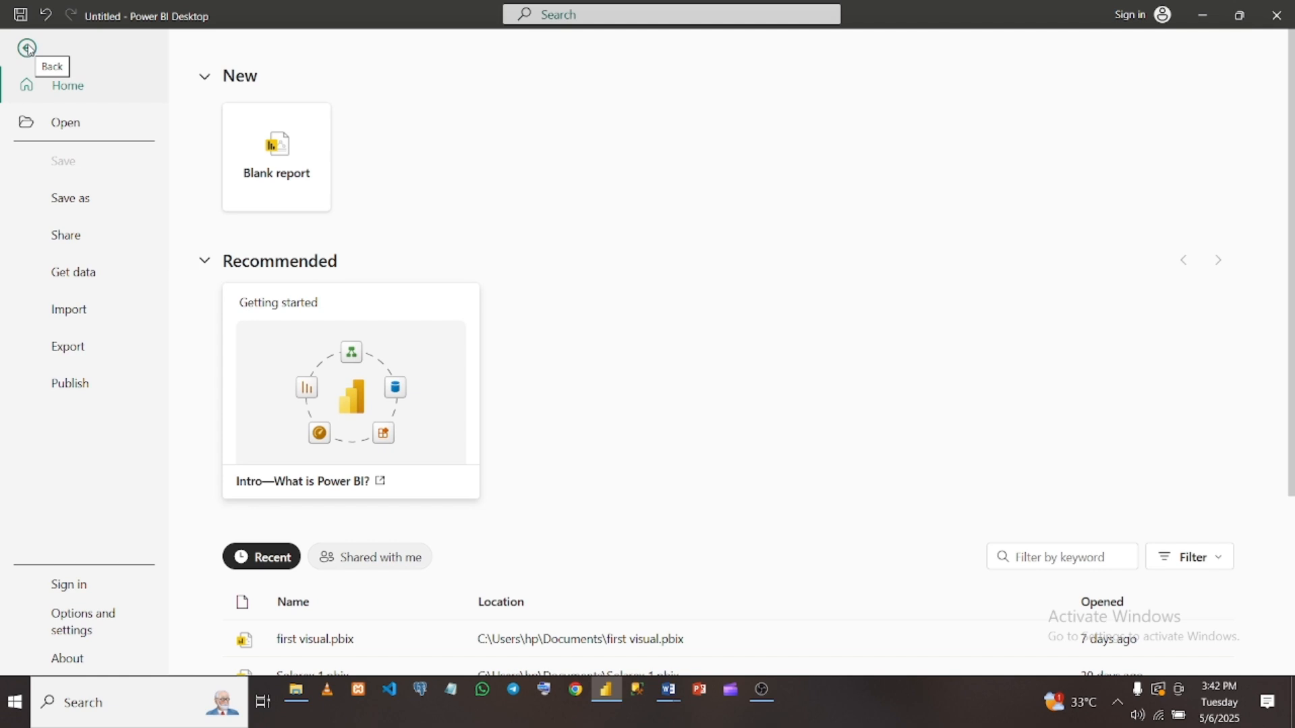
pyautogui.click(71, 198)
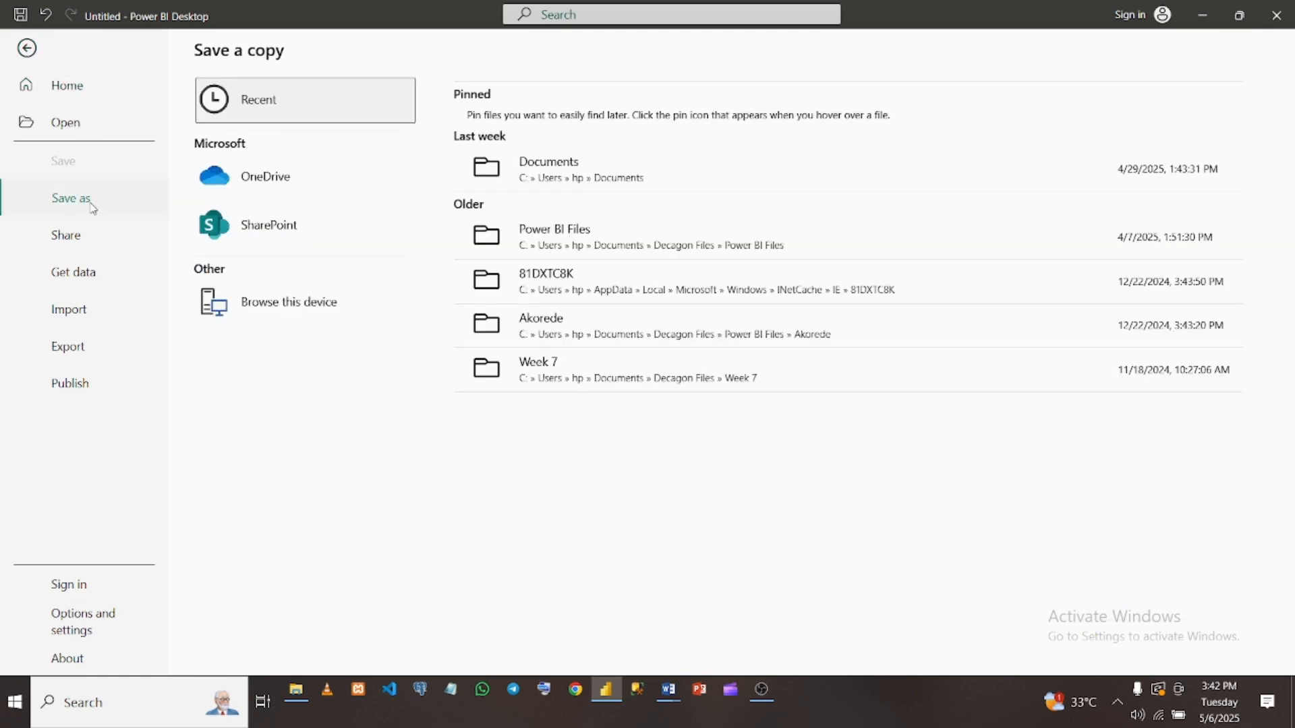
pyautogui.click(271, 305)
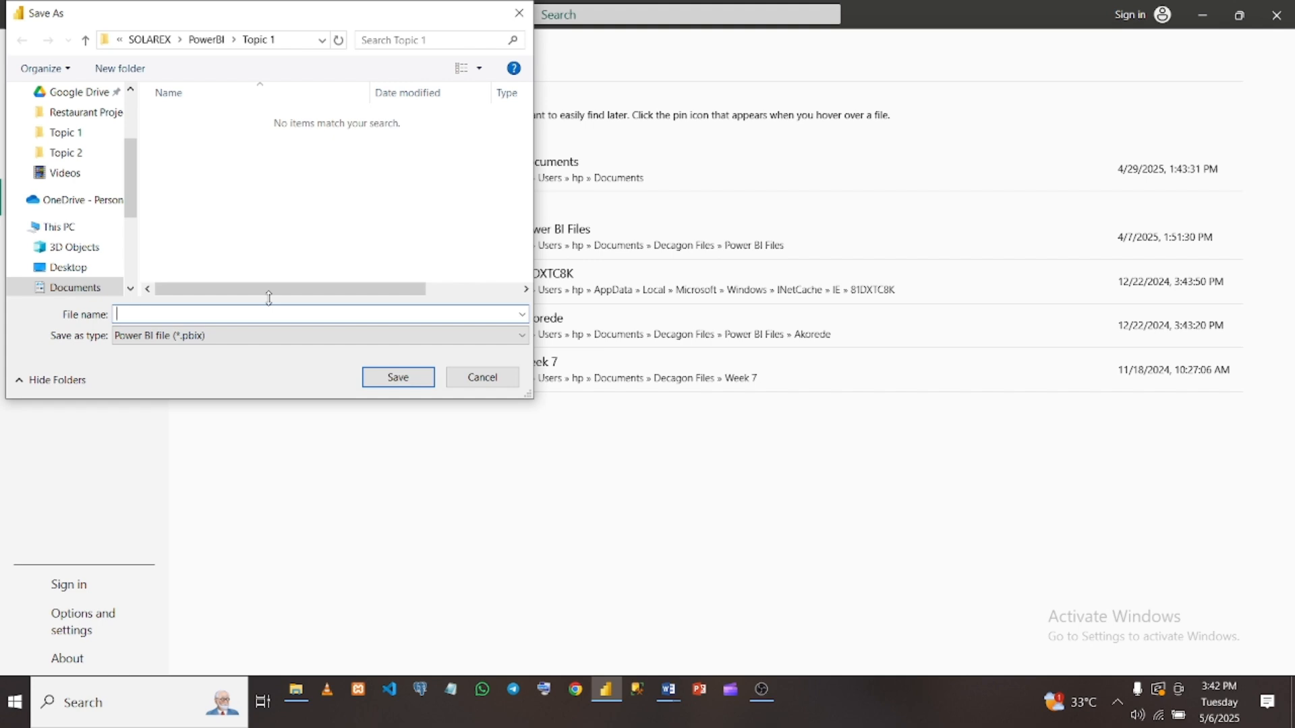
pyautogui.write('Data Modelling')
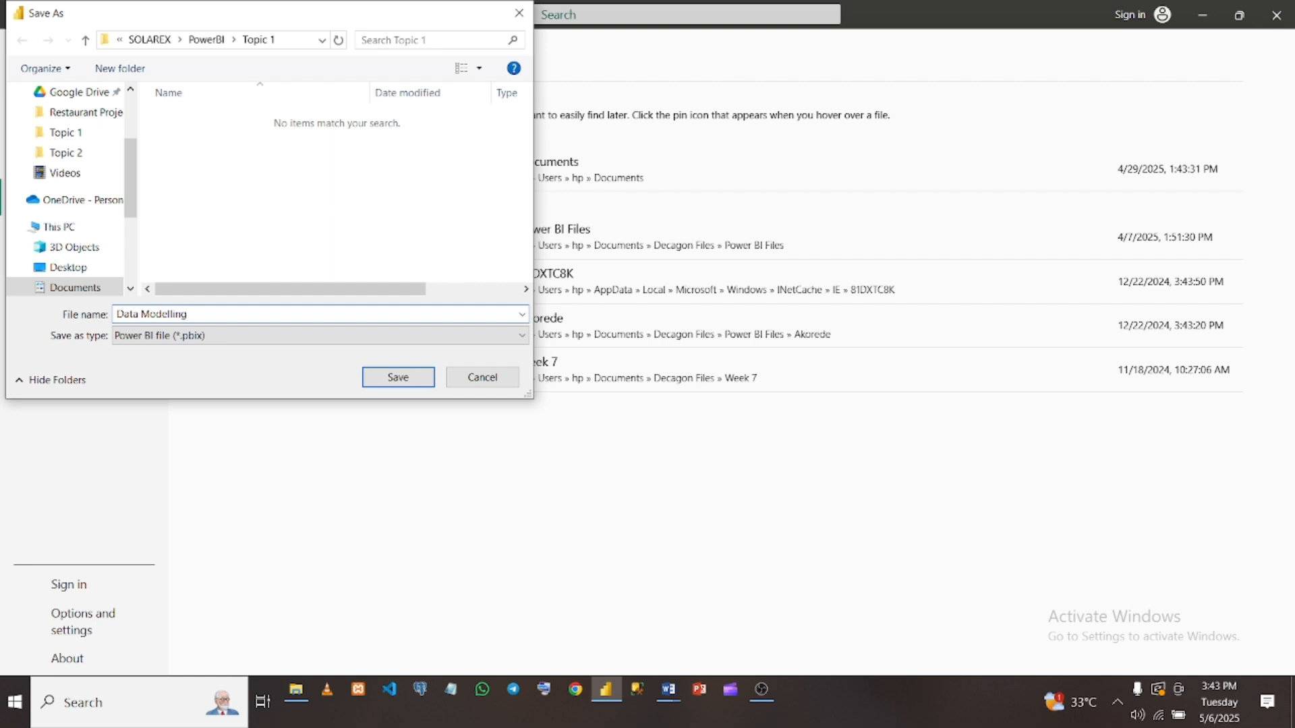
pyautogui.click(424, 377)
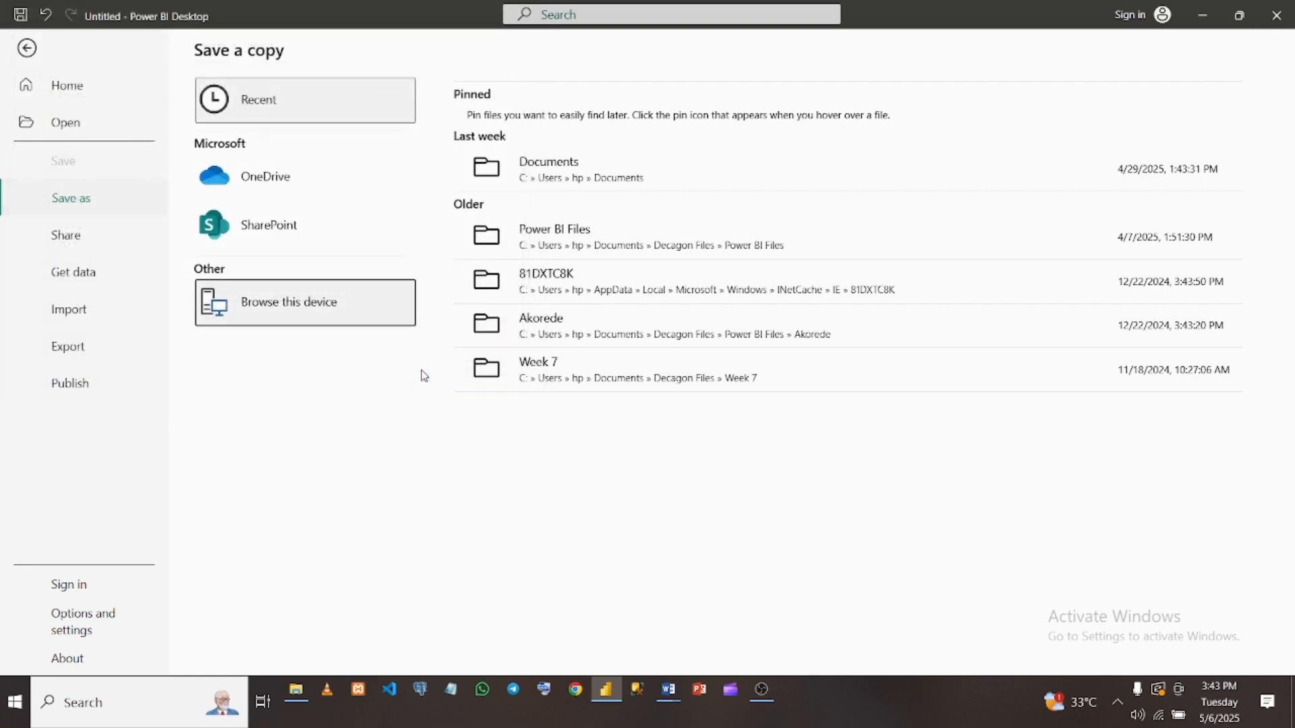